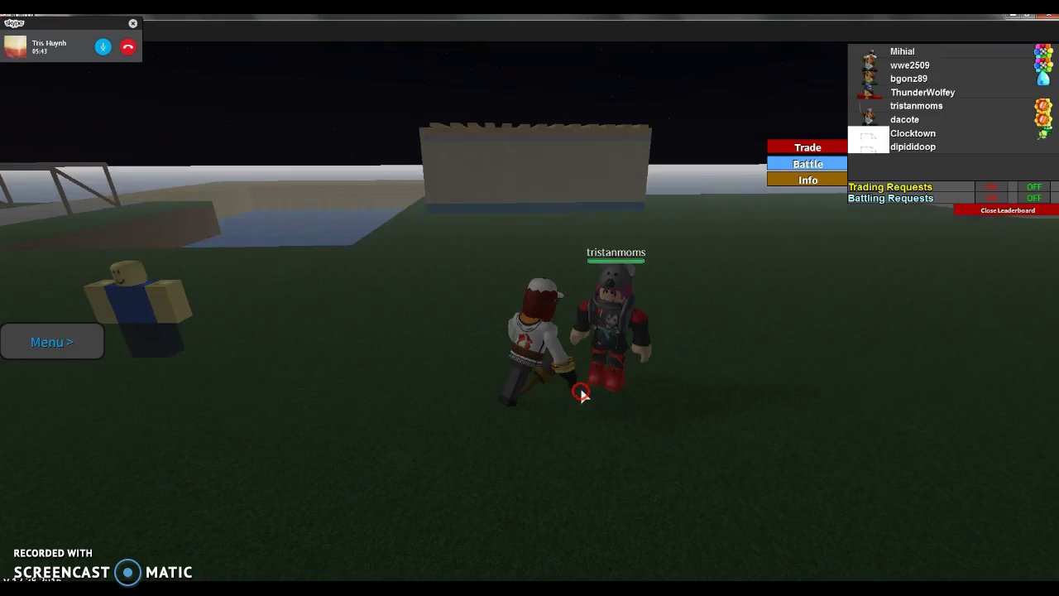
Run toward the town buildings and briefly check the six-Pokémon party.
key("w")
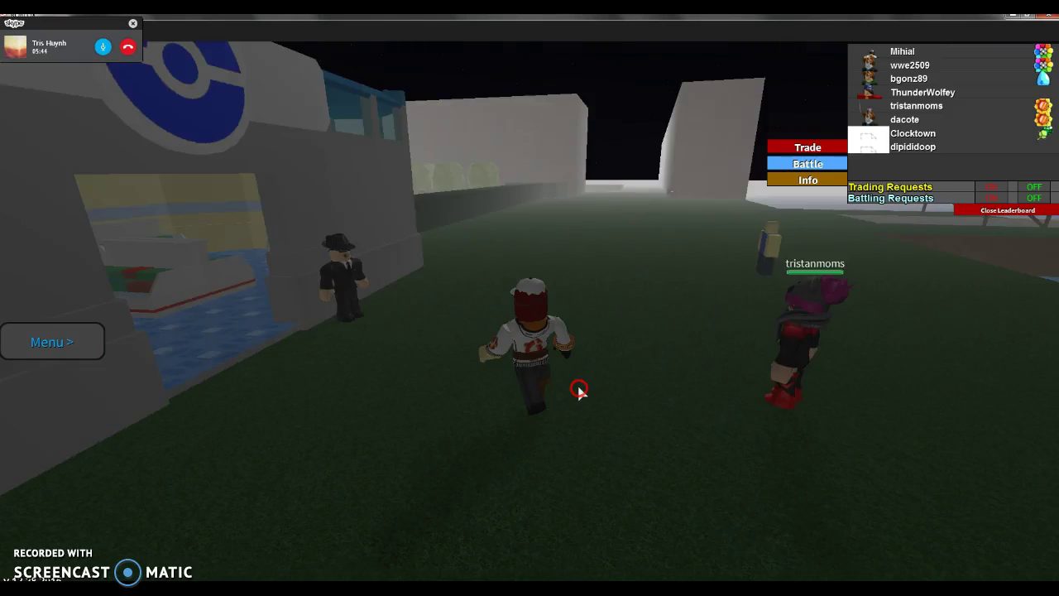
key("Left")
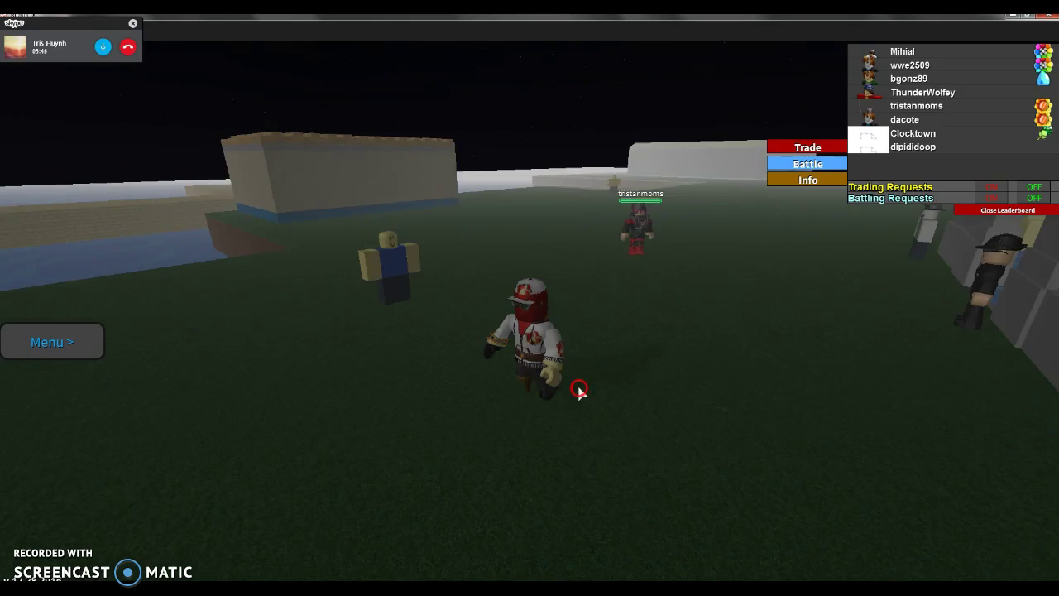
left_click(91, 335)
left_click(66, 266)
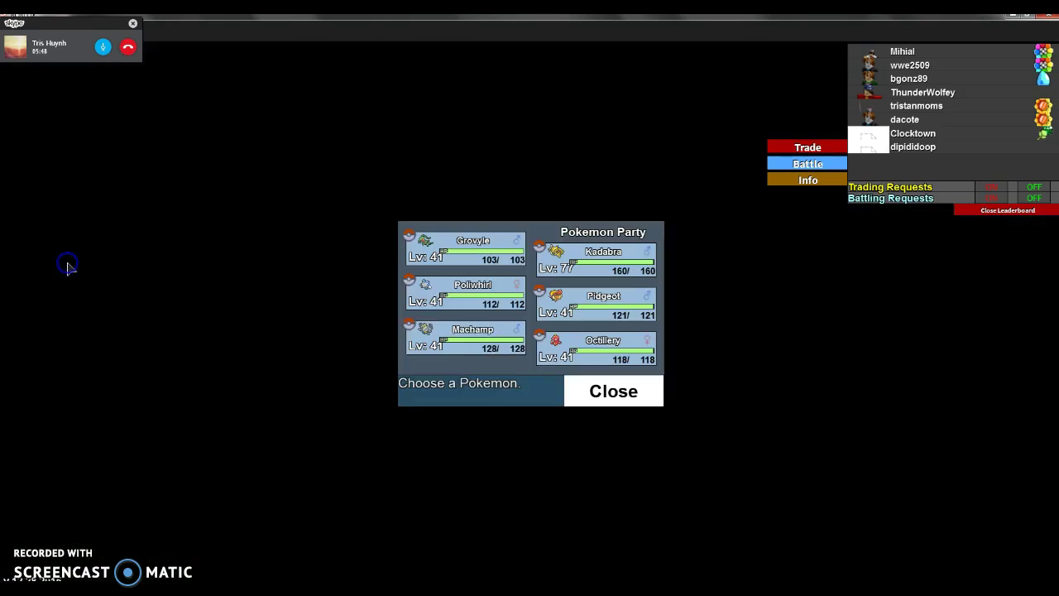
left_click(566, 402)
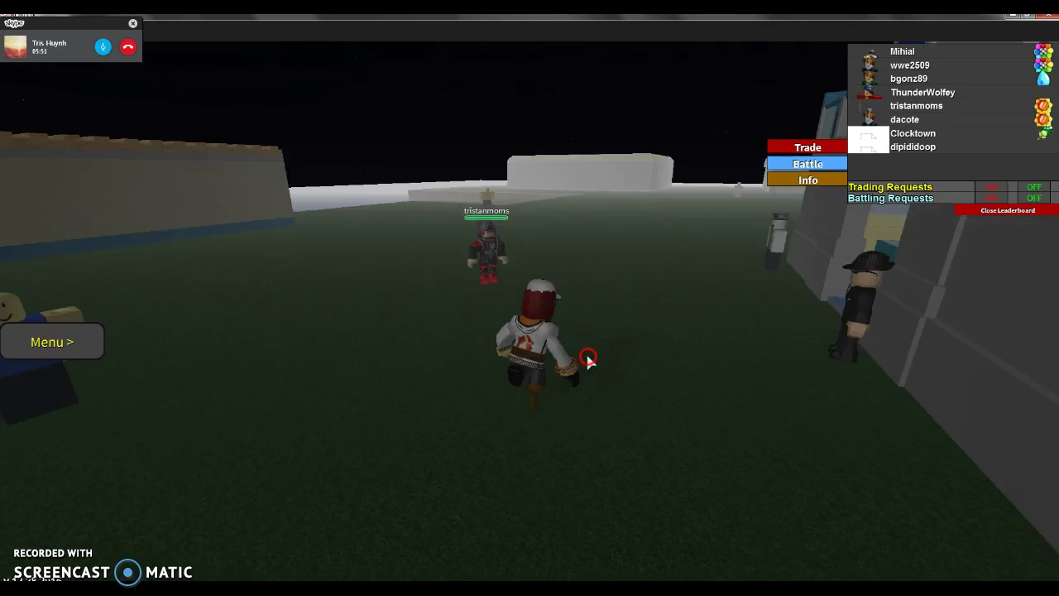
Run toward the Poke Center and reopen the Trade/Battle/Info player panel.
key("Left")
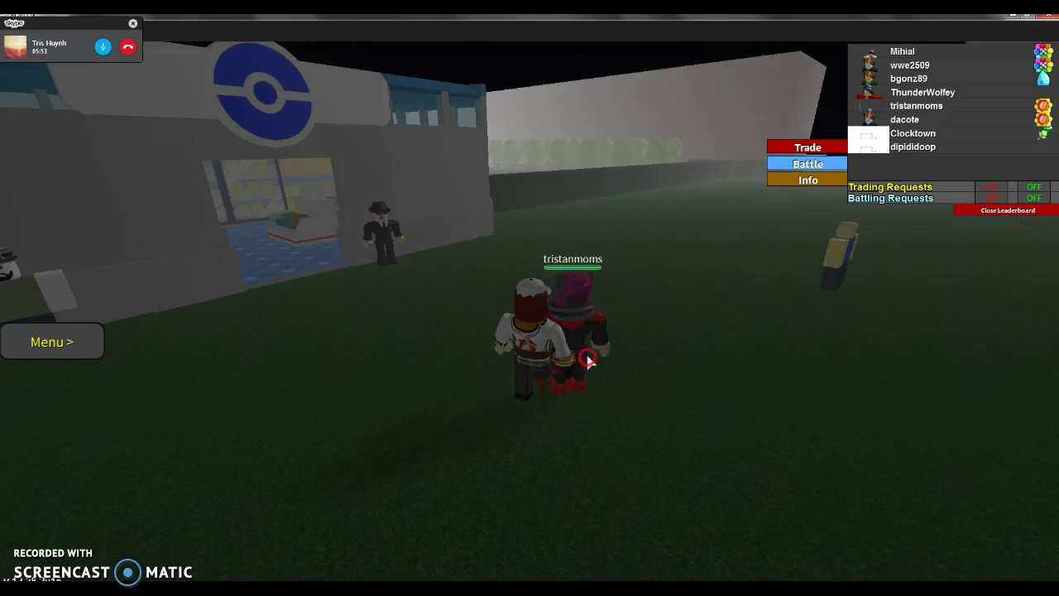
key("Left")
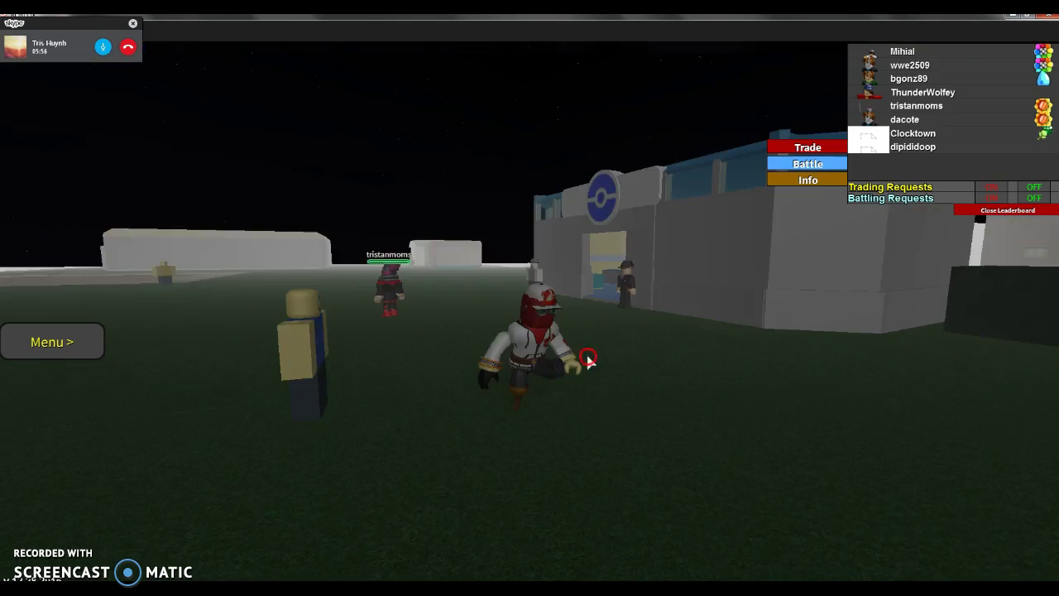
left_click(587, 358)
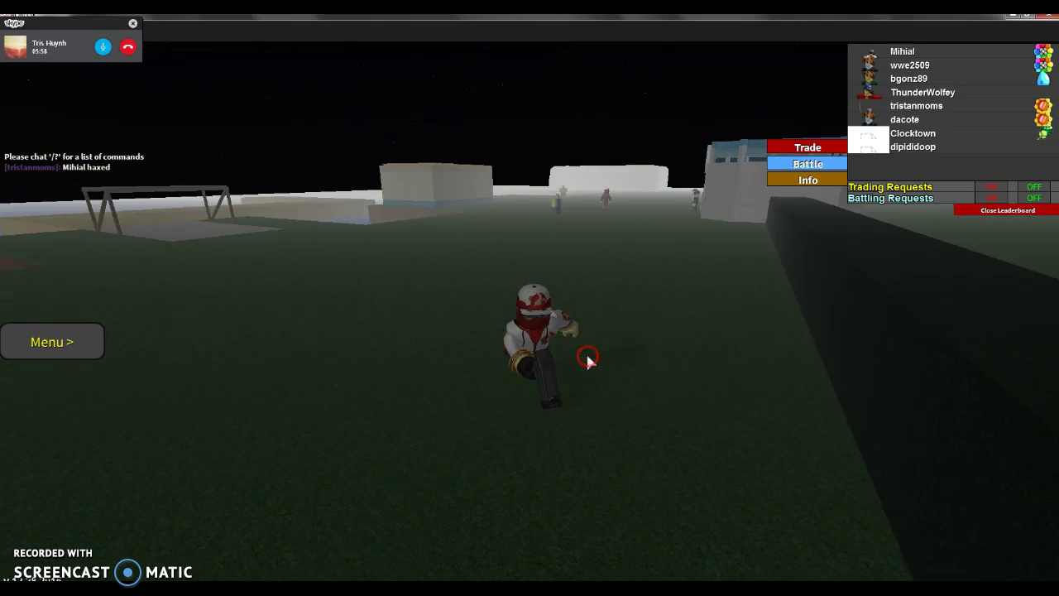
left_click(760, 227)
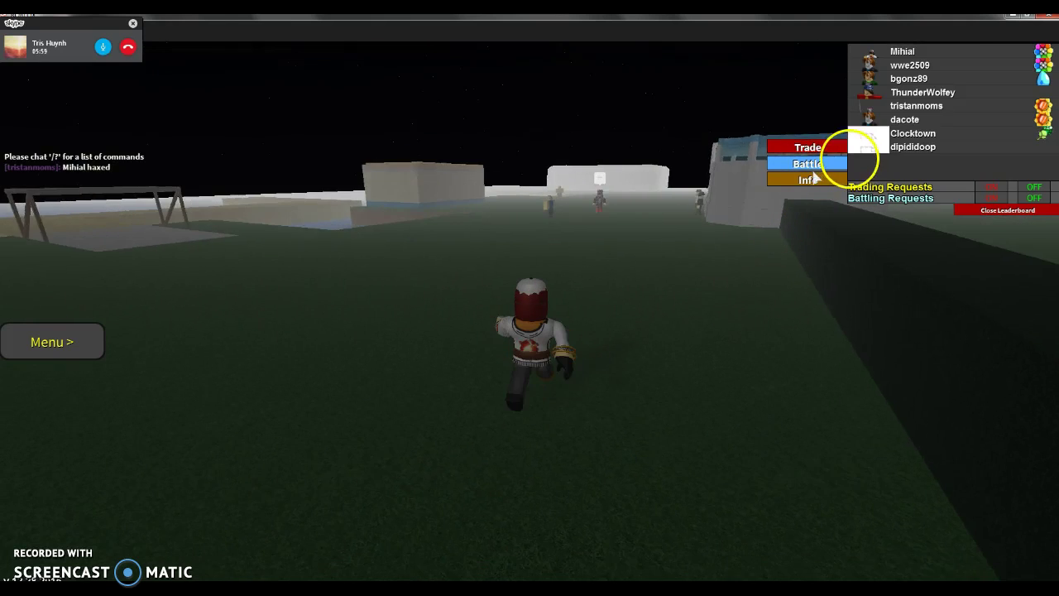
key("Up")
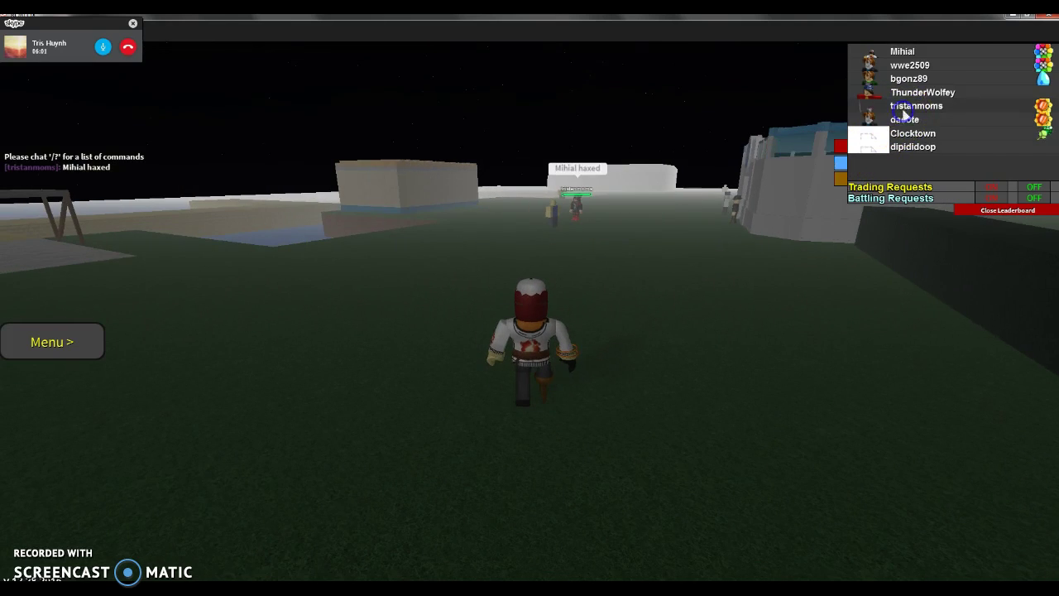
left_click(856, 123)
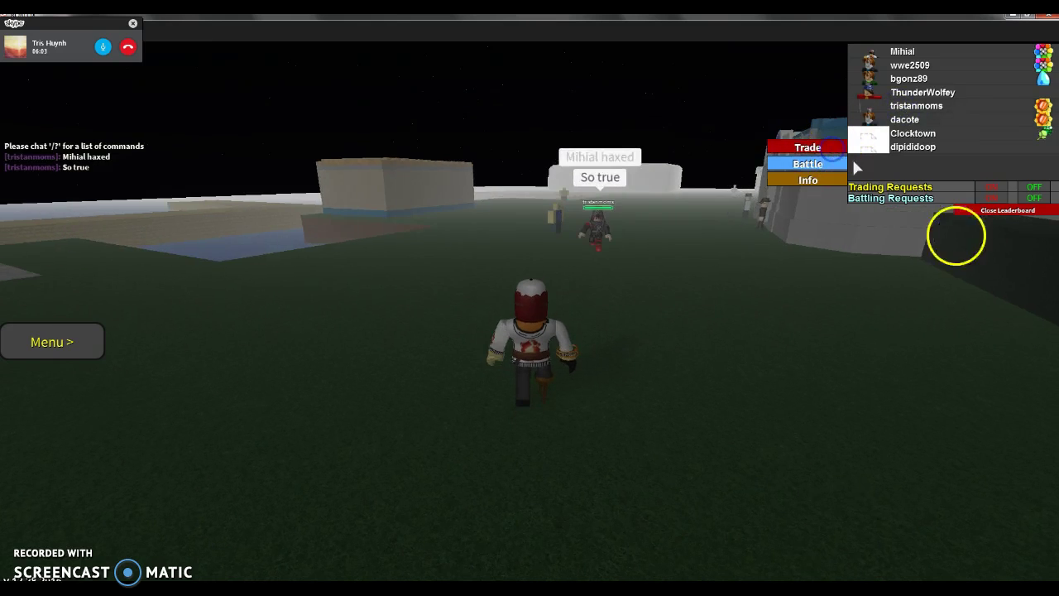
left_click(808, 147)
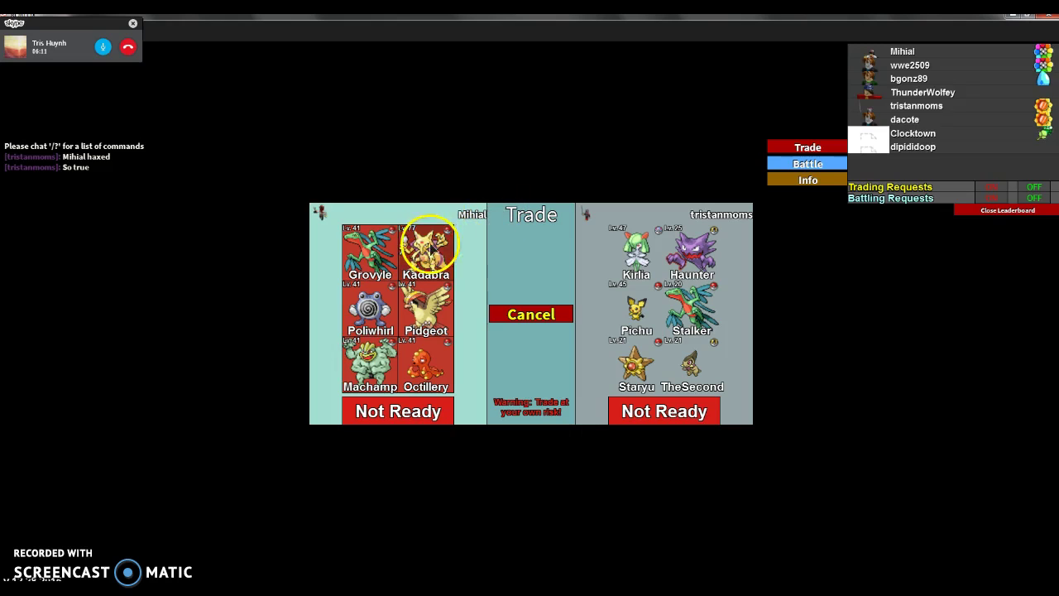
left_click(468, 189)
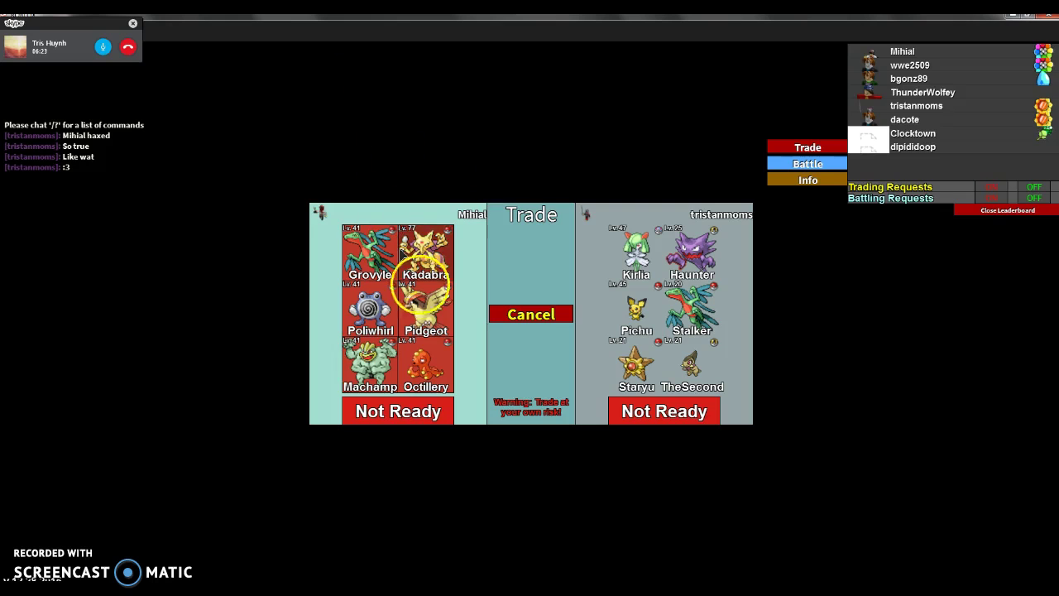
left_click(437, 308)
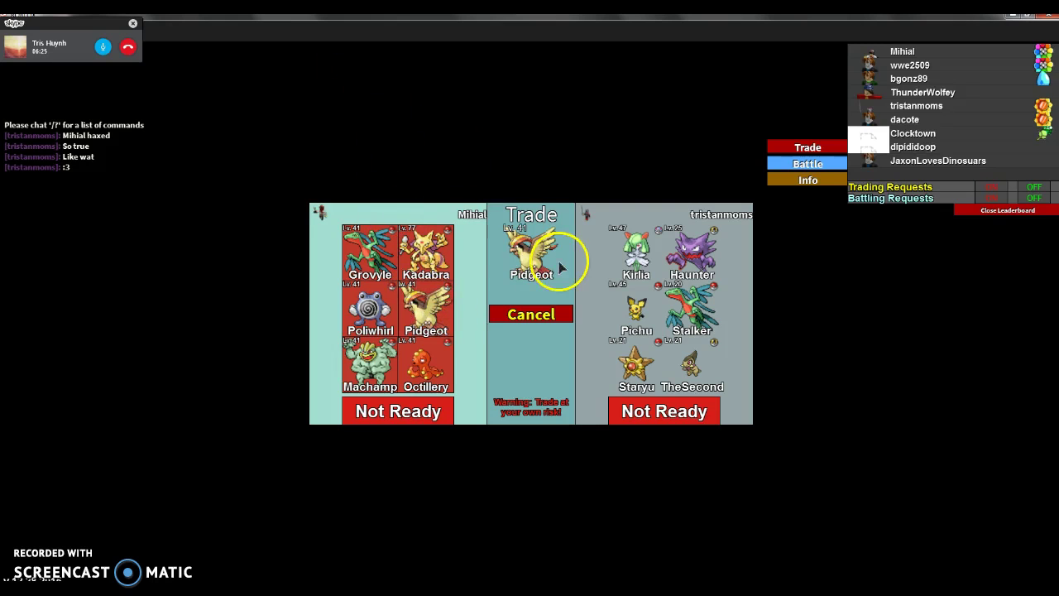
left_click(532, 316)
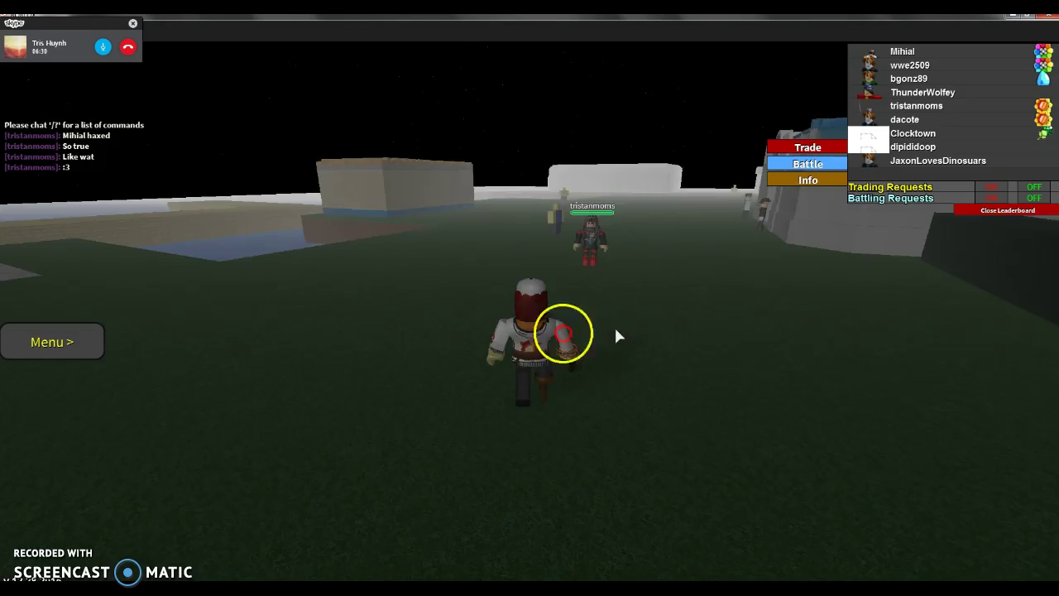
Run back through the walled corridor and out of the water area.
key("s")
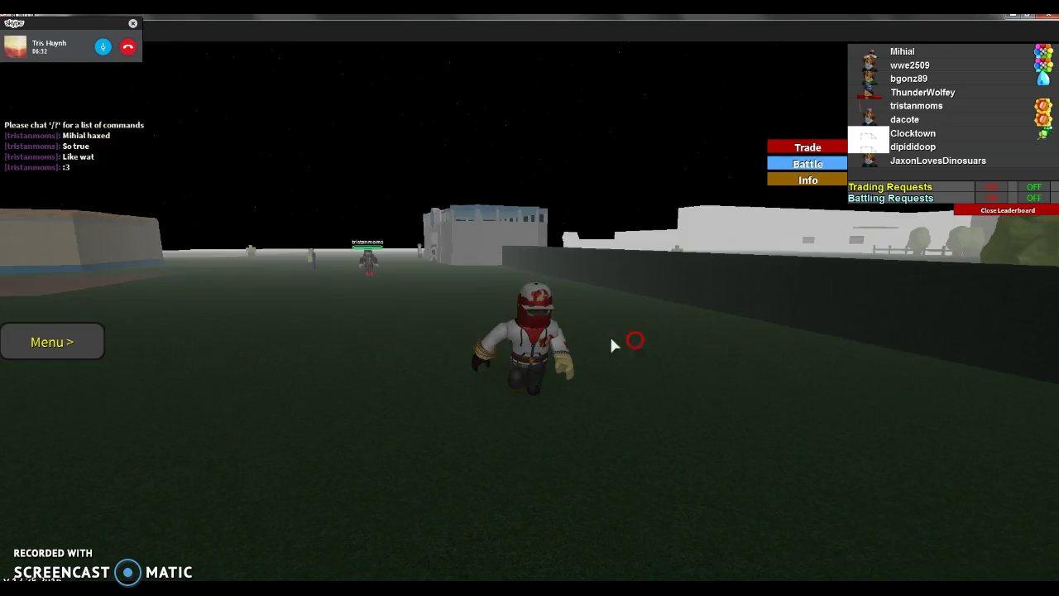
key("s")
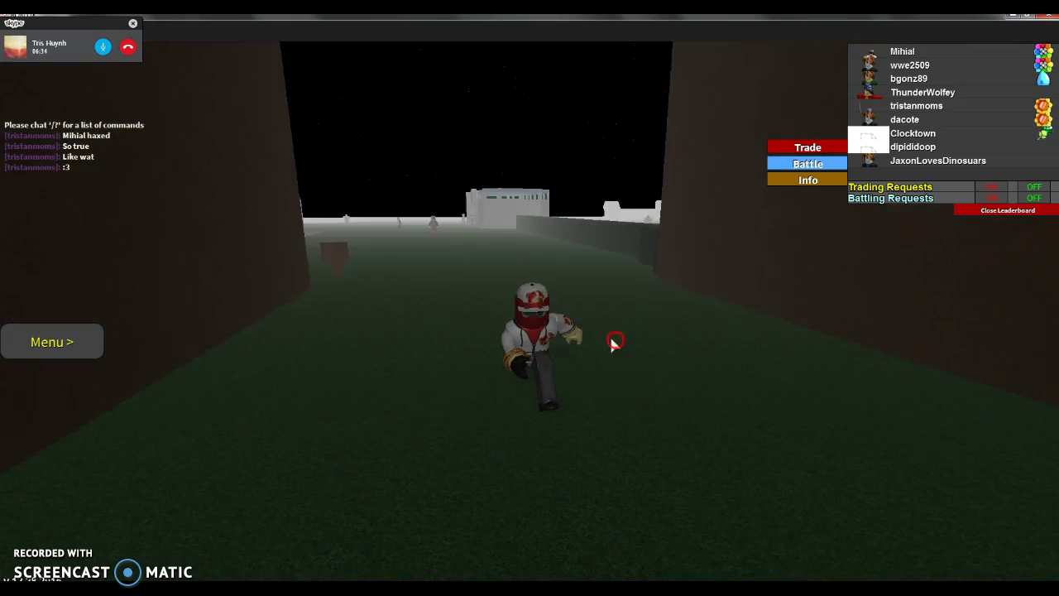
key("s")
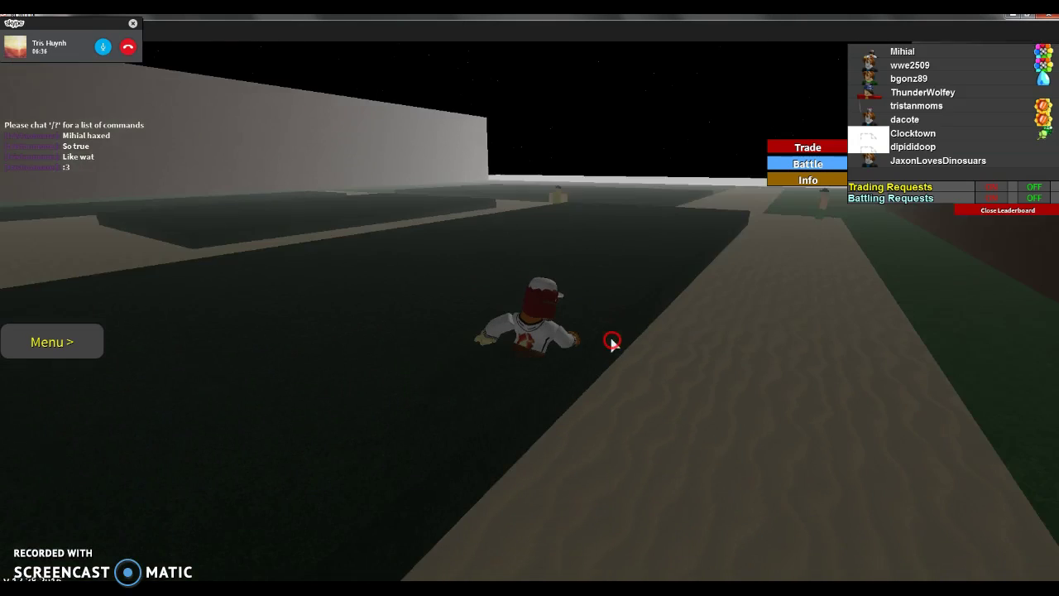
key("s")
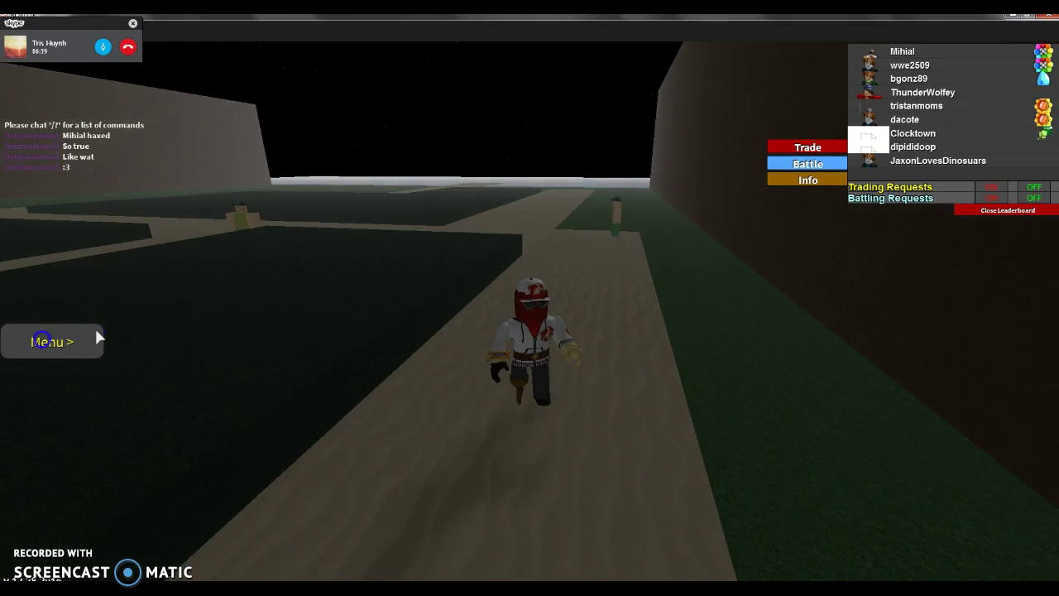
Open Poliwhirl's summary moves and read the Bubblebeam details.
left_click(52, 341)
left_click(71, 277)
left_click(476, 307)
left_click(617, 380)
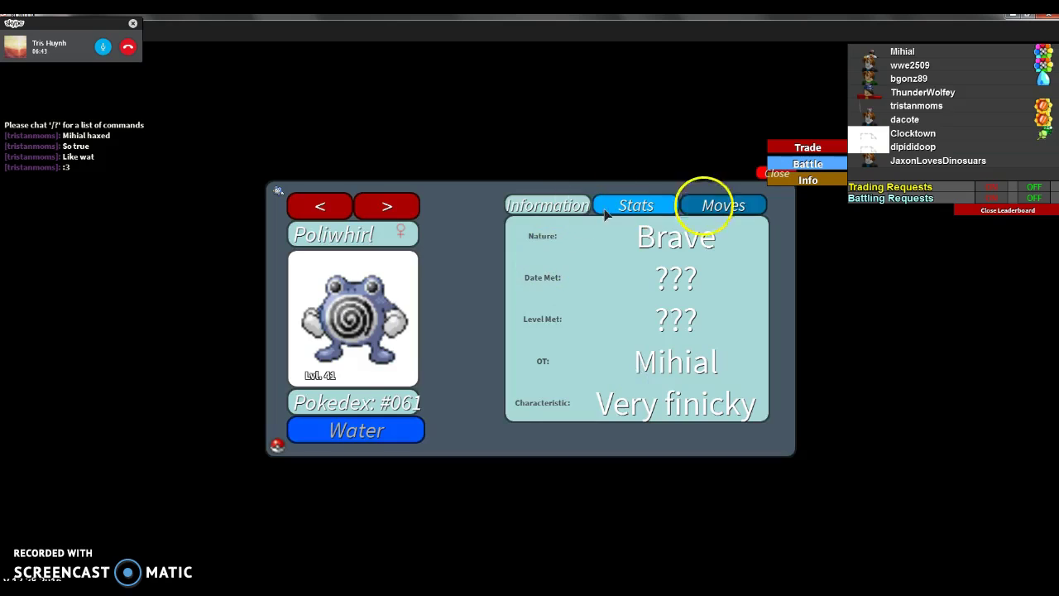
left_click(725, 207)
left_click(523, 314)
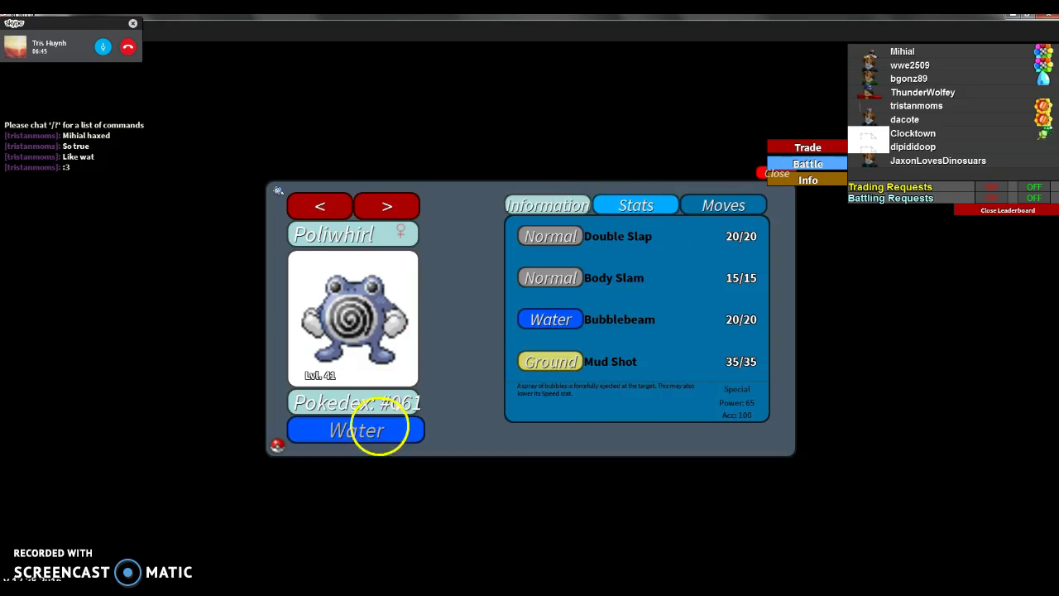
Cycle the summary through Kadabra, Grovyle, Octillery and Machamp, then close the party.
left_click(335, 212)
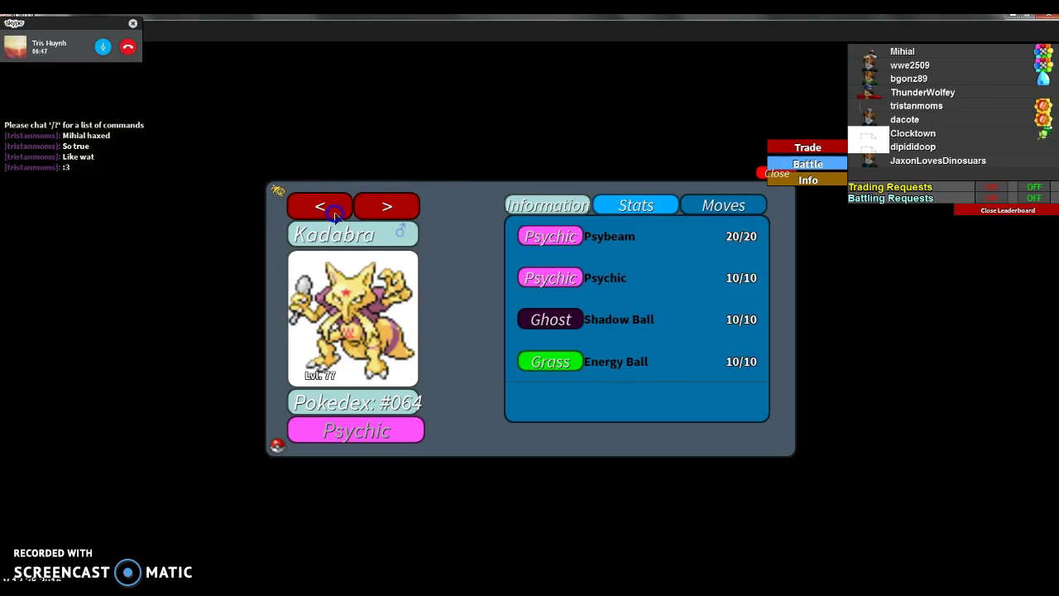
left_click(323, 209)
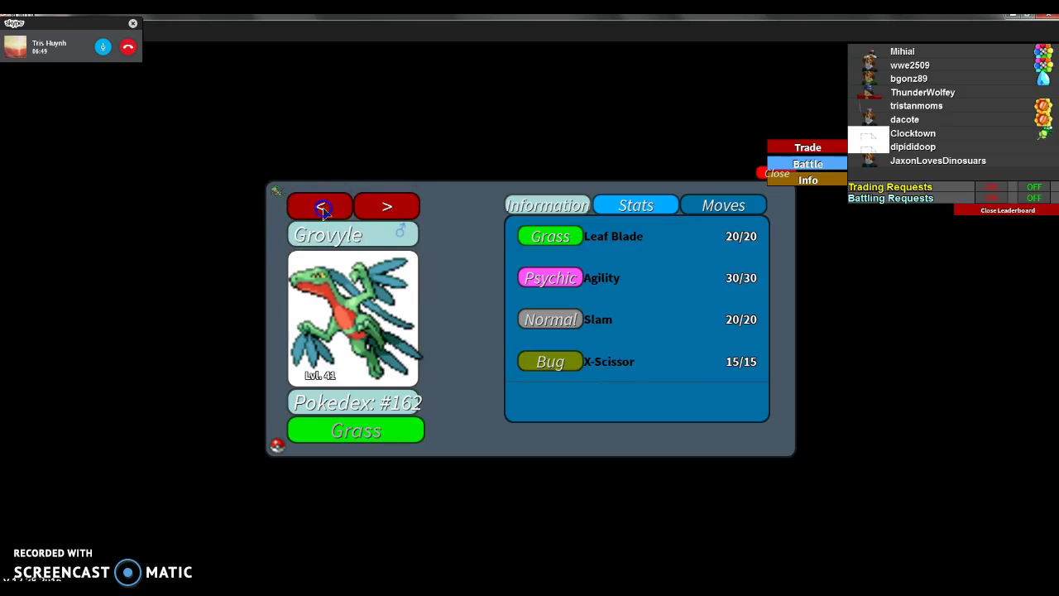
left_click(322, 211)
left_click(364, 209)
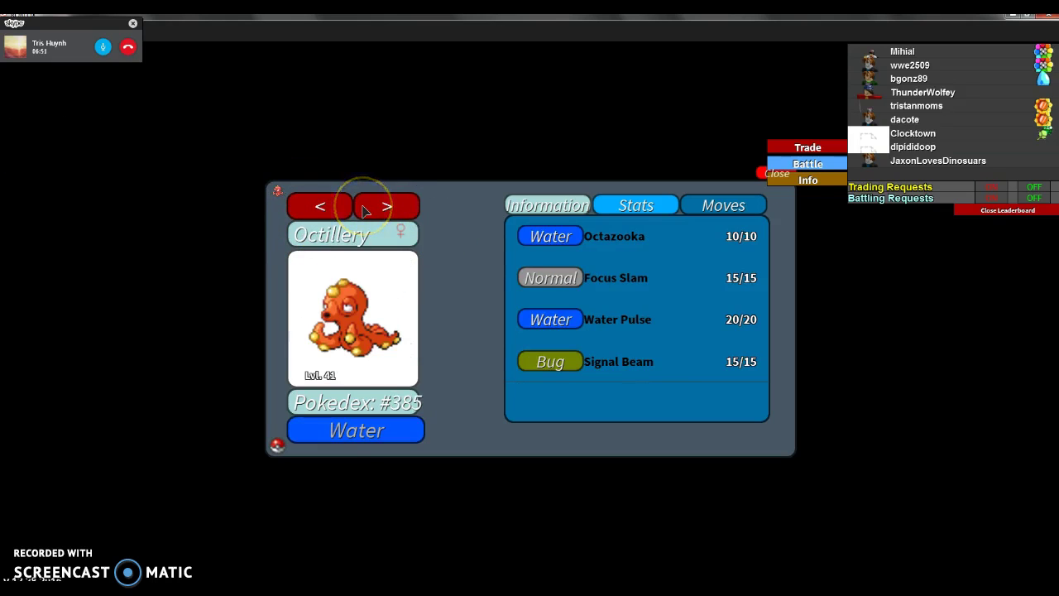
left_click(320, 207)
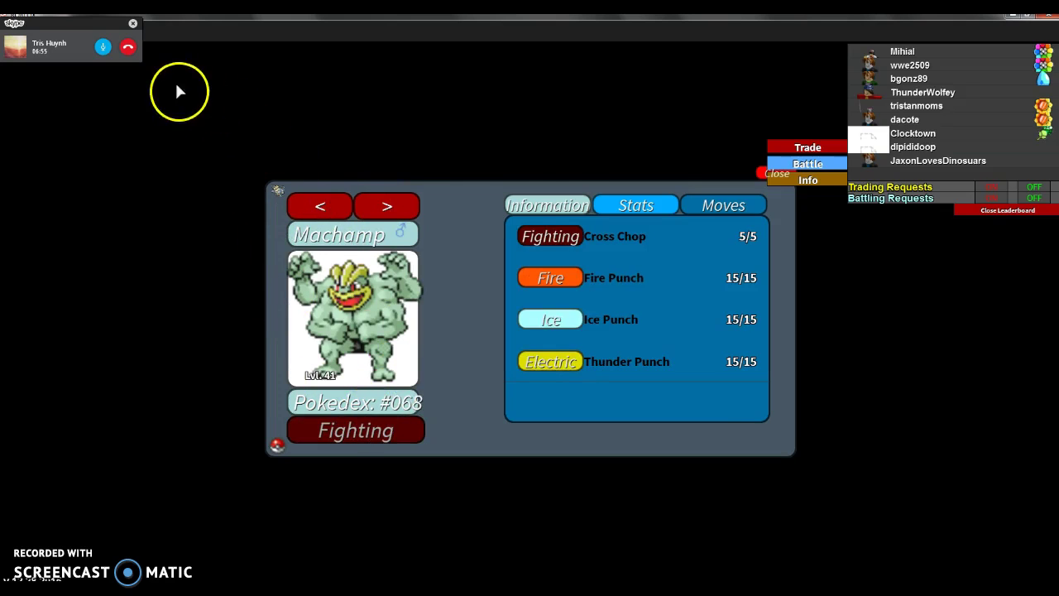
left_click(757, 174)
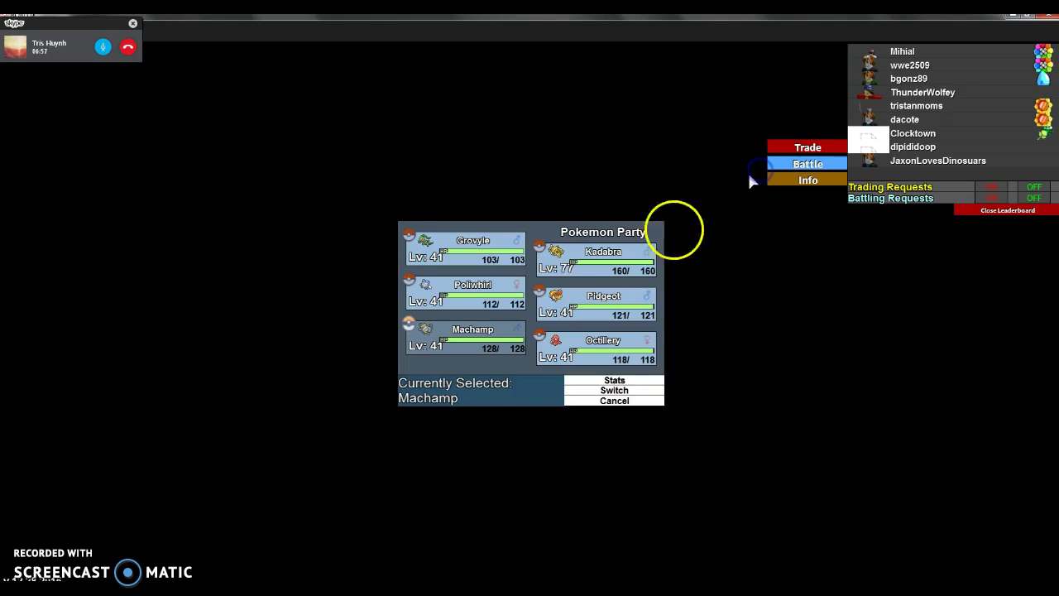
left_click(657, 400)
Challenge Camper Louie, mute the battle, and knock out Drowzee with Grovyle's Leaf Blade.
key("w")
key("w")
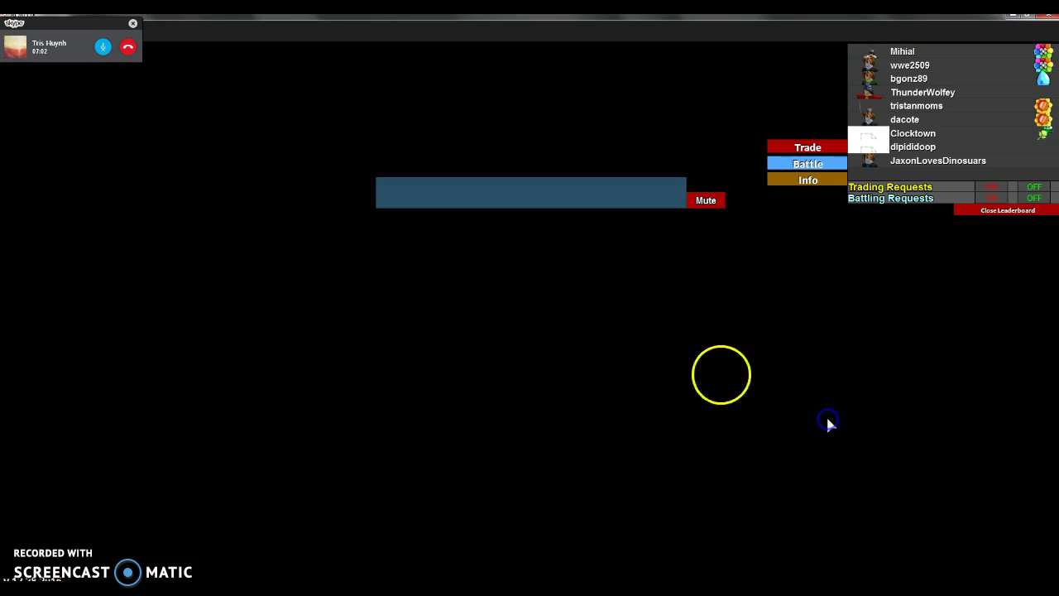
left_click(716, 369)
left_click(706, 388)
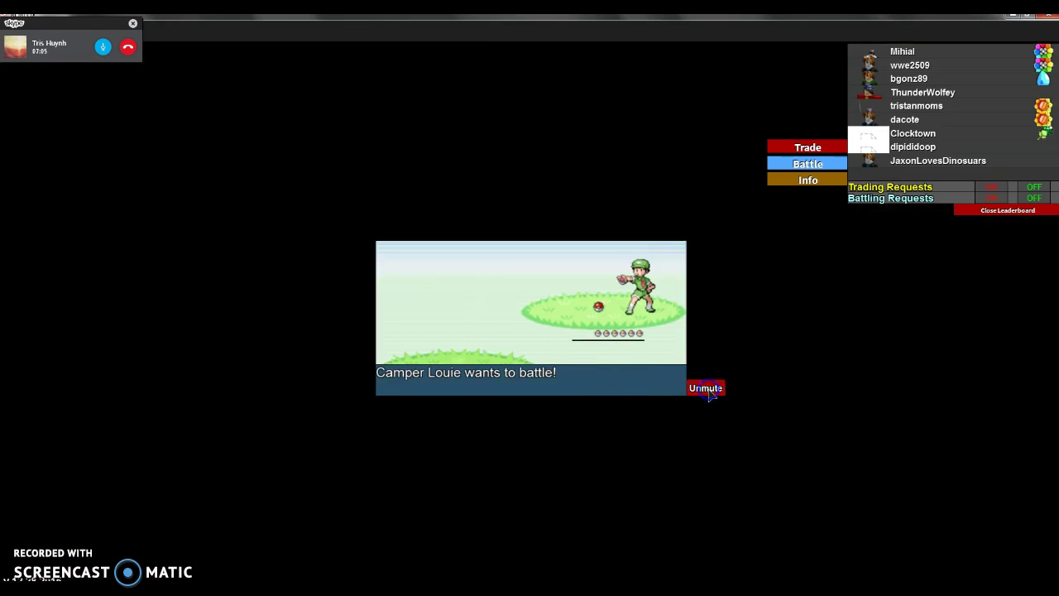
left_click(627, 372)
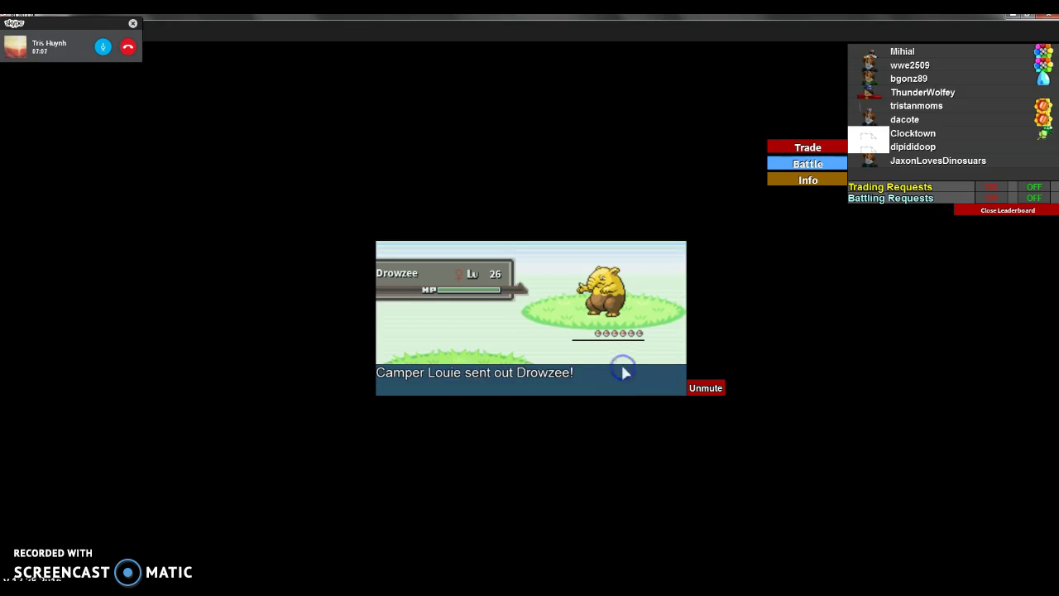
left_click(624, 369)
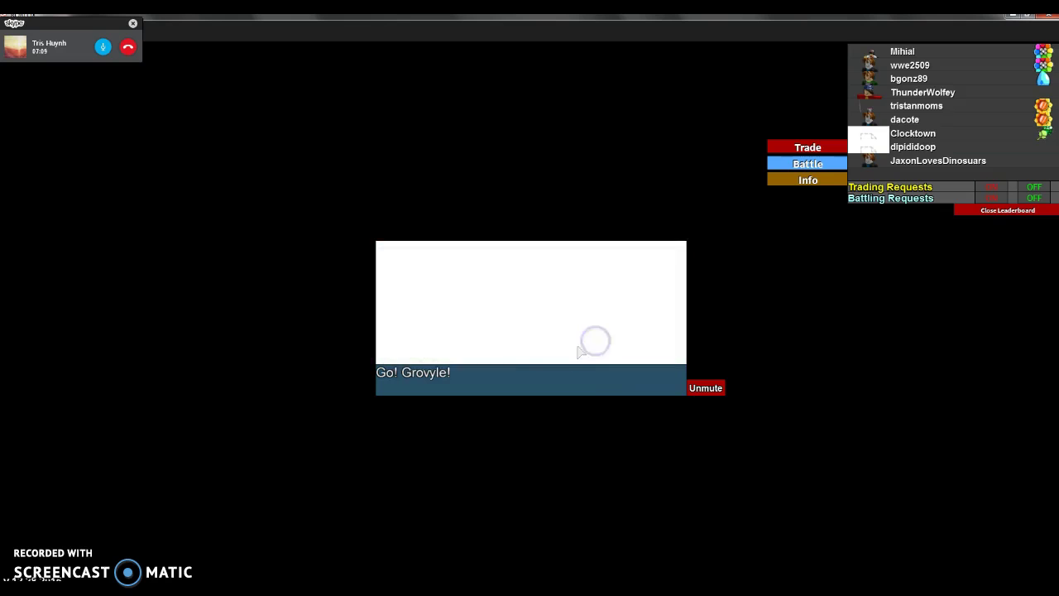
left_click(603, 370)
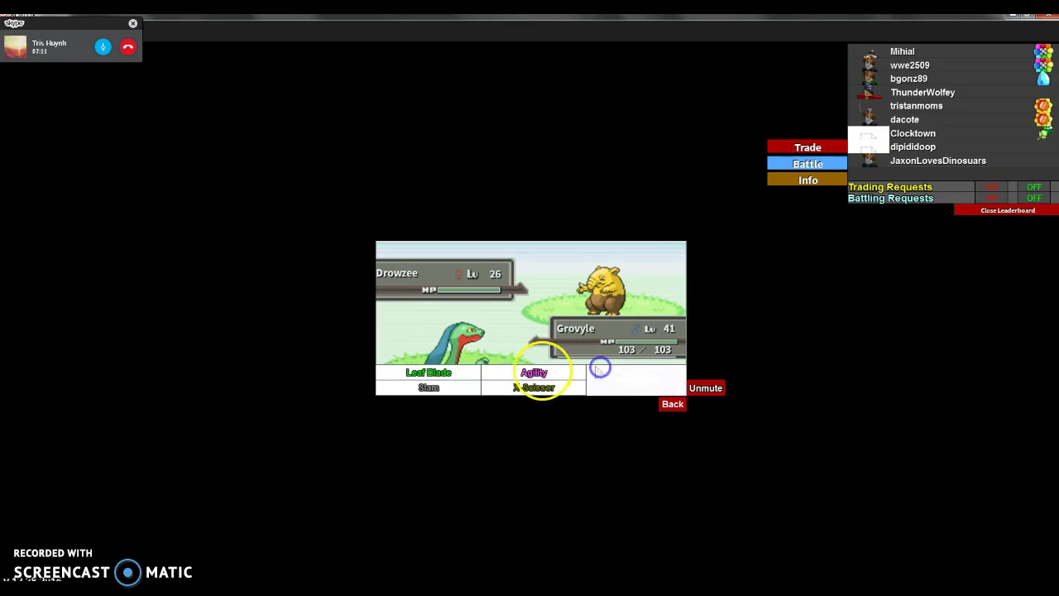
left_click(447, 373)
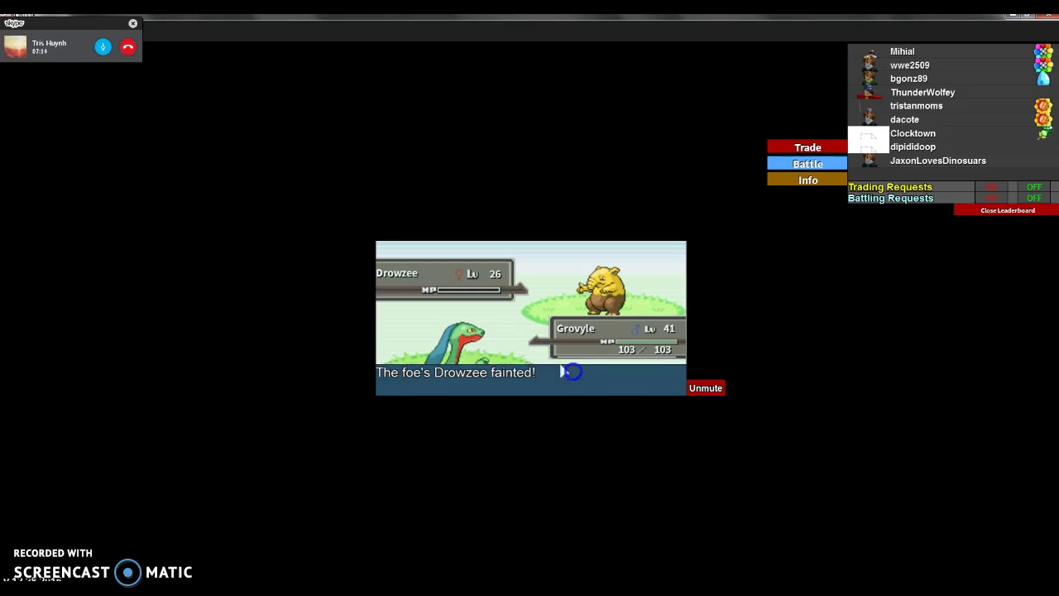
left_click(620, 381)
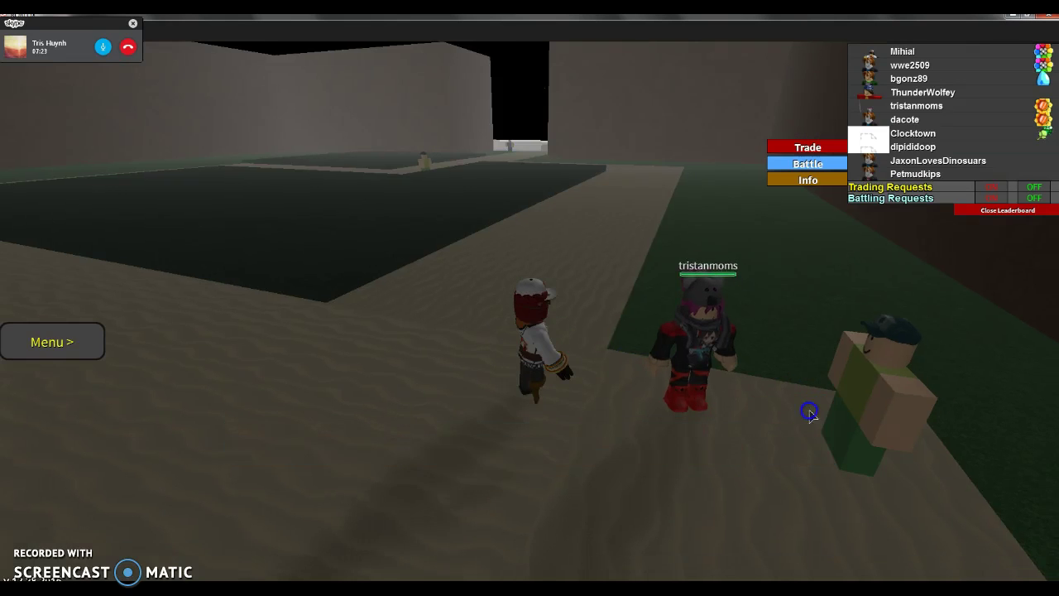
Run past the Pokémon Center and along the shore into the gym to its trainer.
key("w")
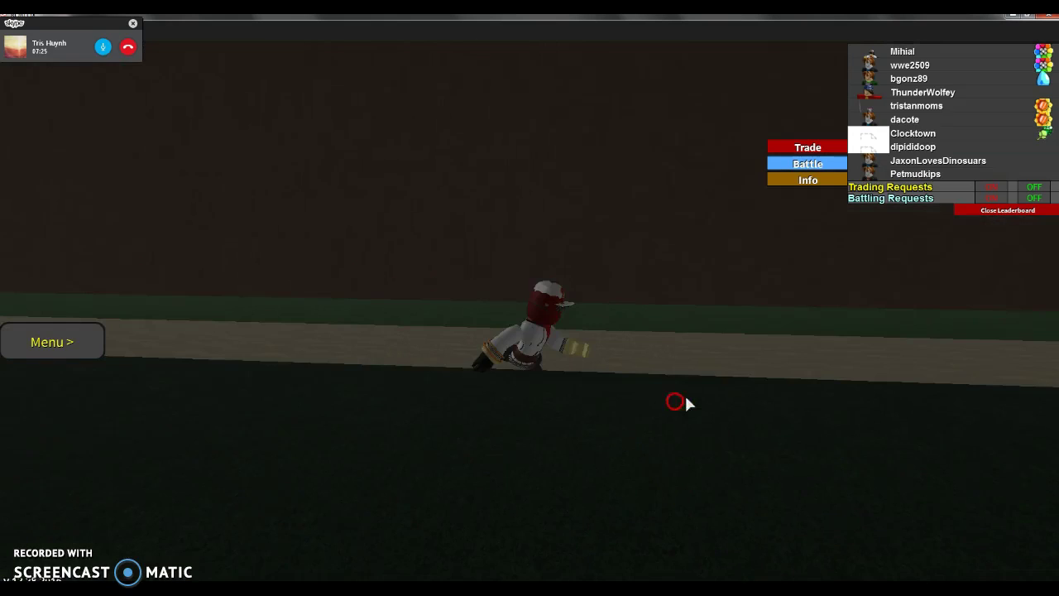
key("w")
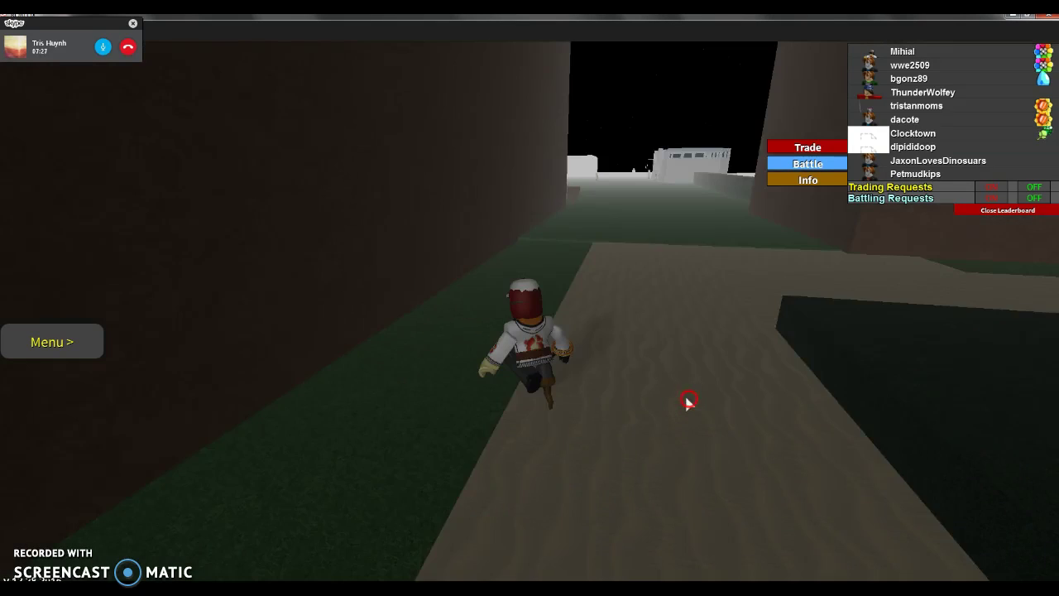
key("w")
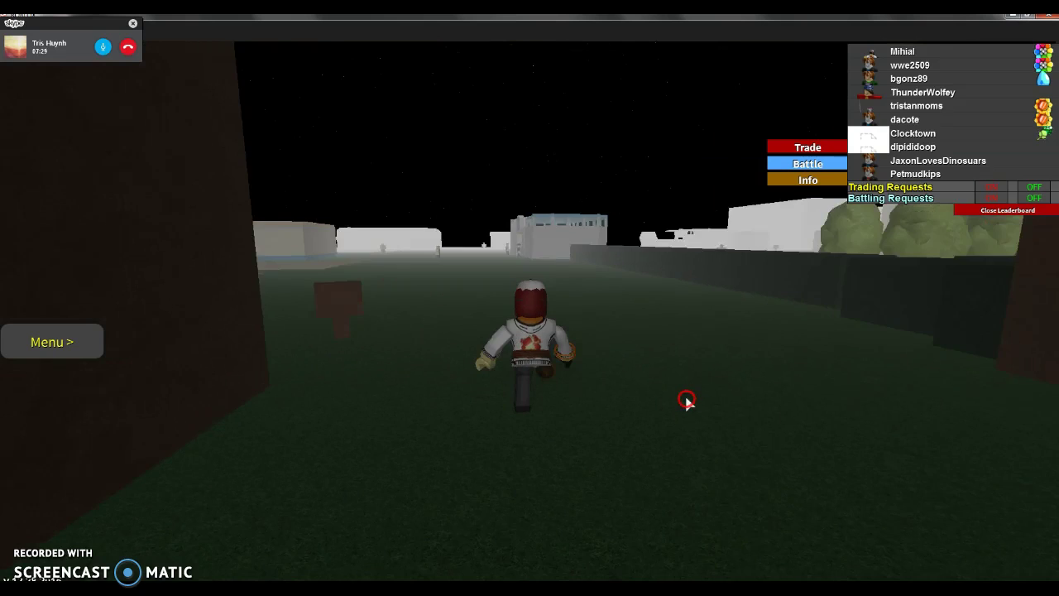
key("w")
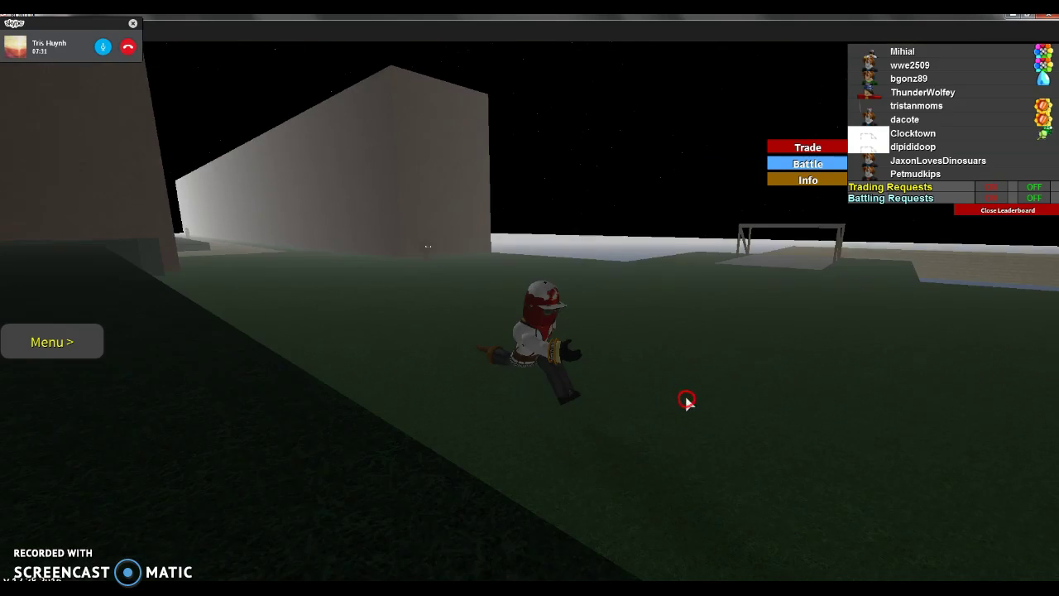
key("w")
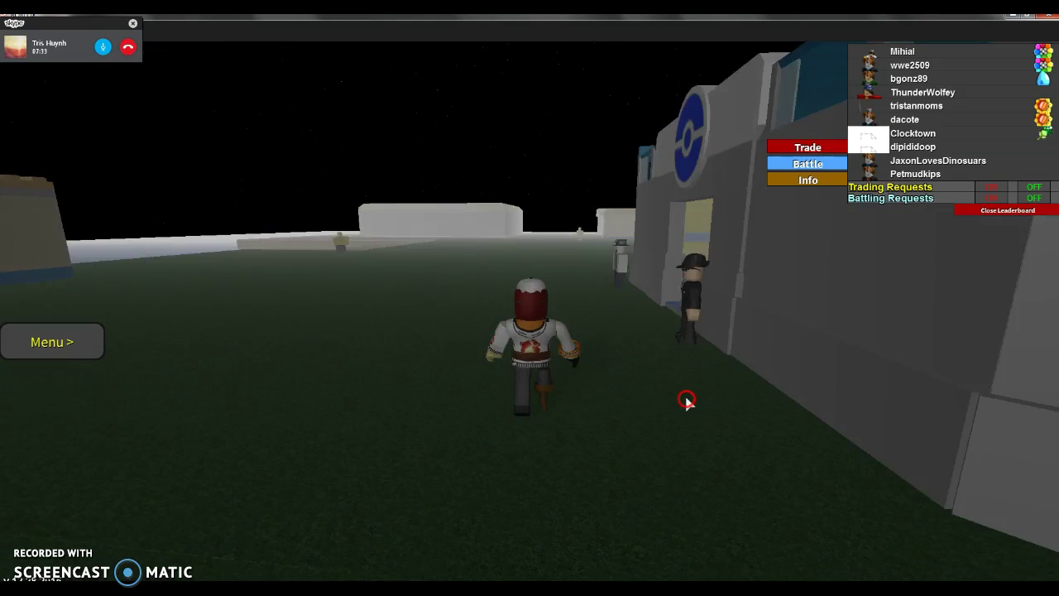
key("w")
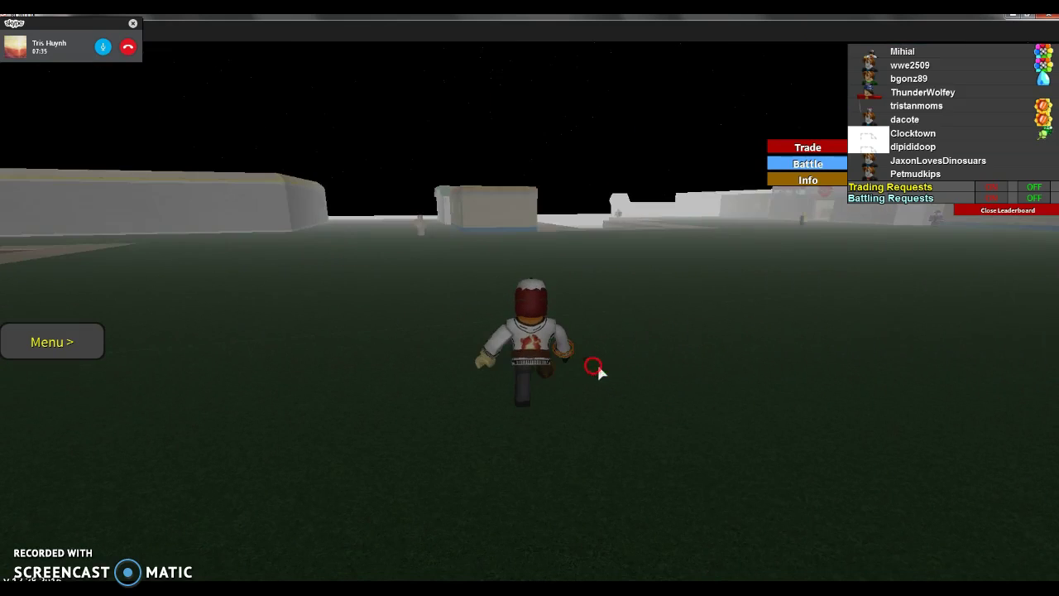
key("w")
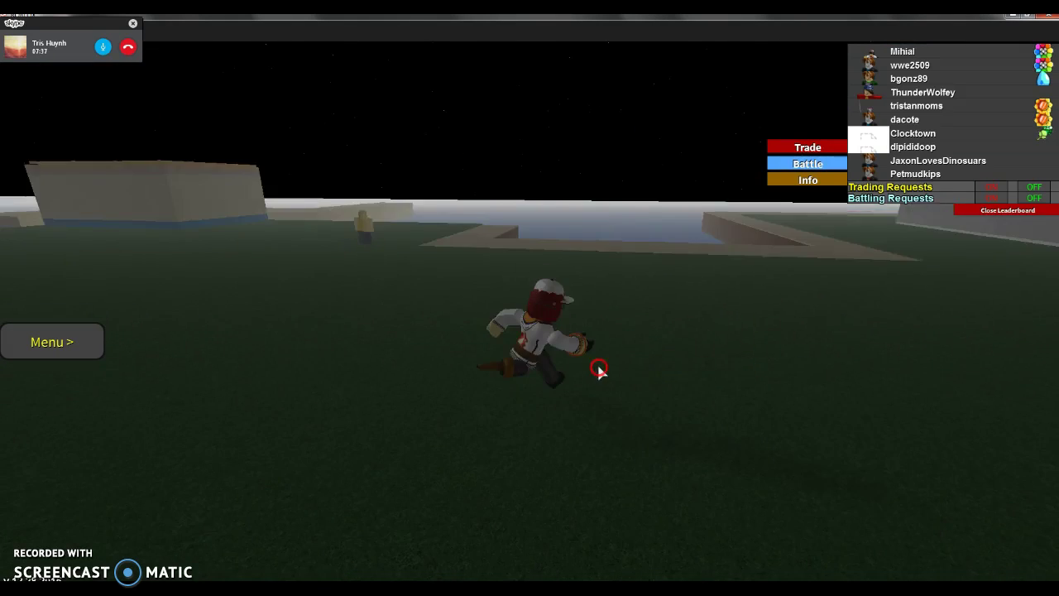
key("w")
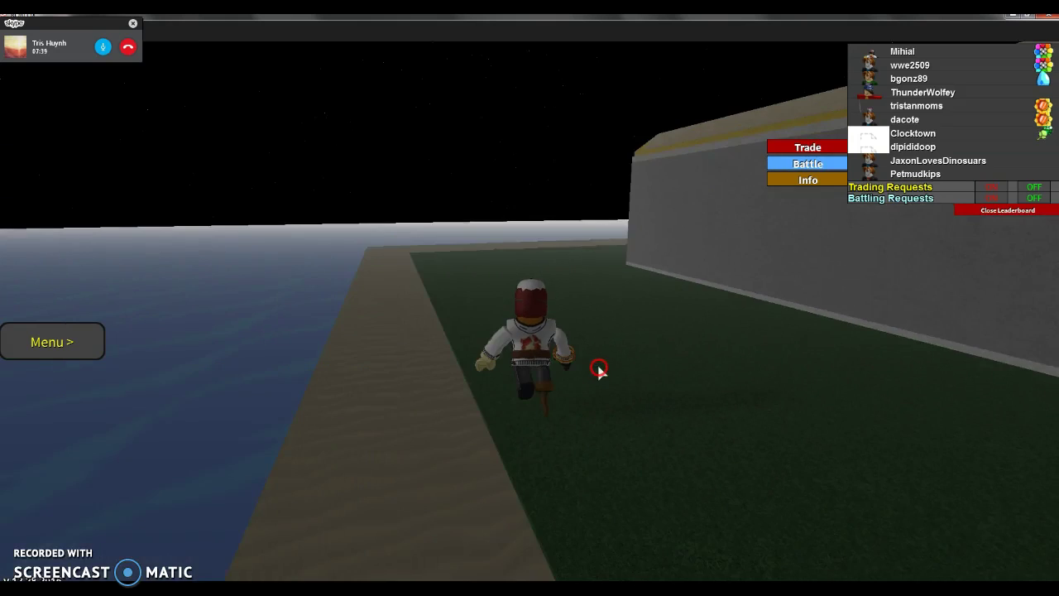
key("w")
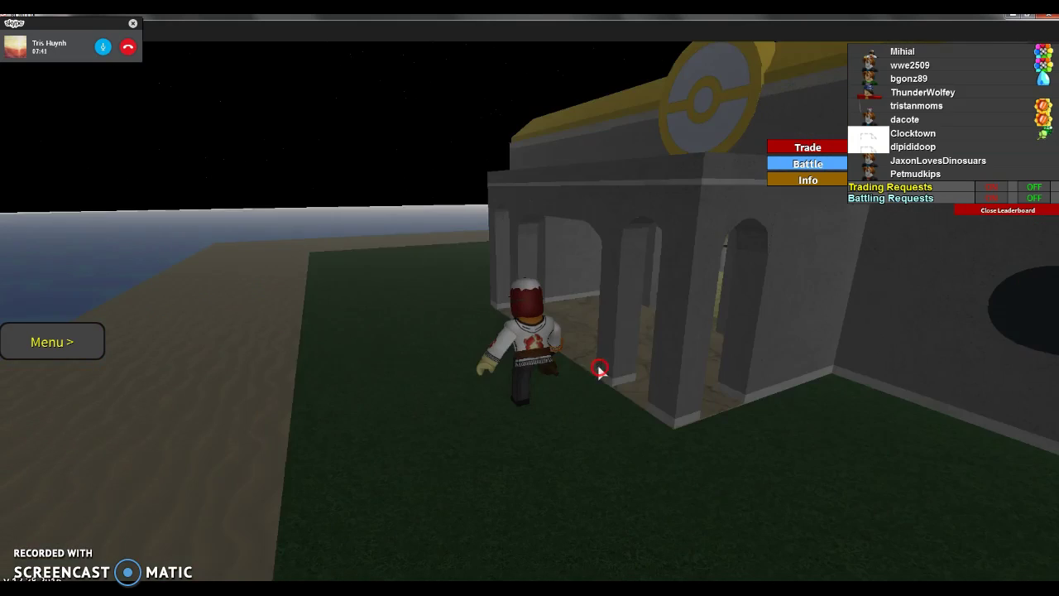
key("w")
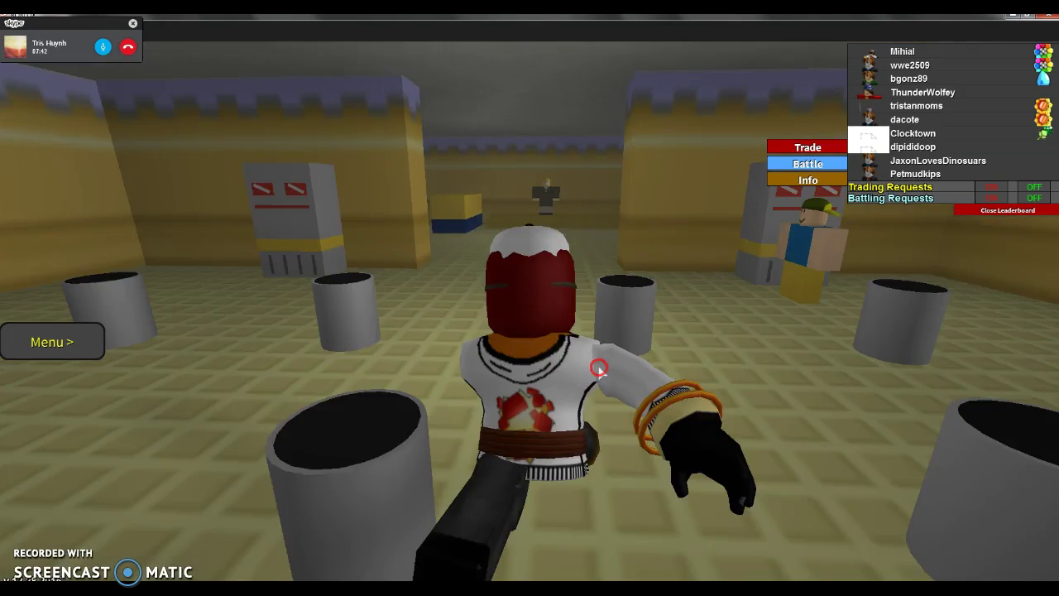
key("w")
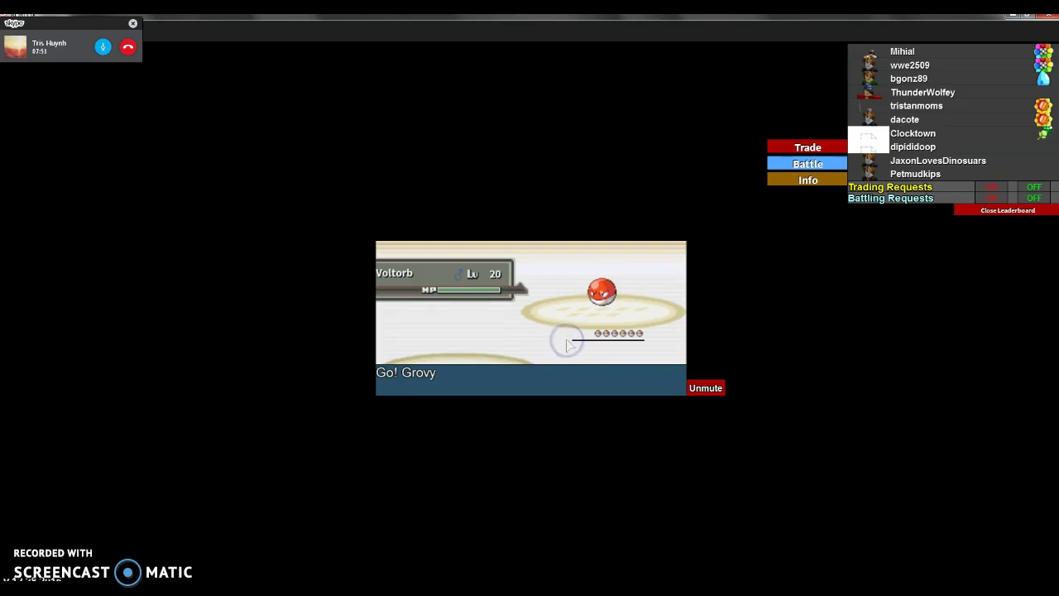
Defeat Youngster Rex's Voltorb with Grovyle's X-Scissor.
left_click(569, 365)
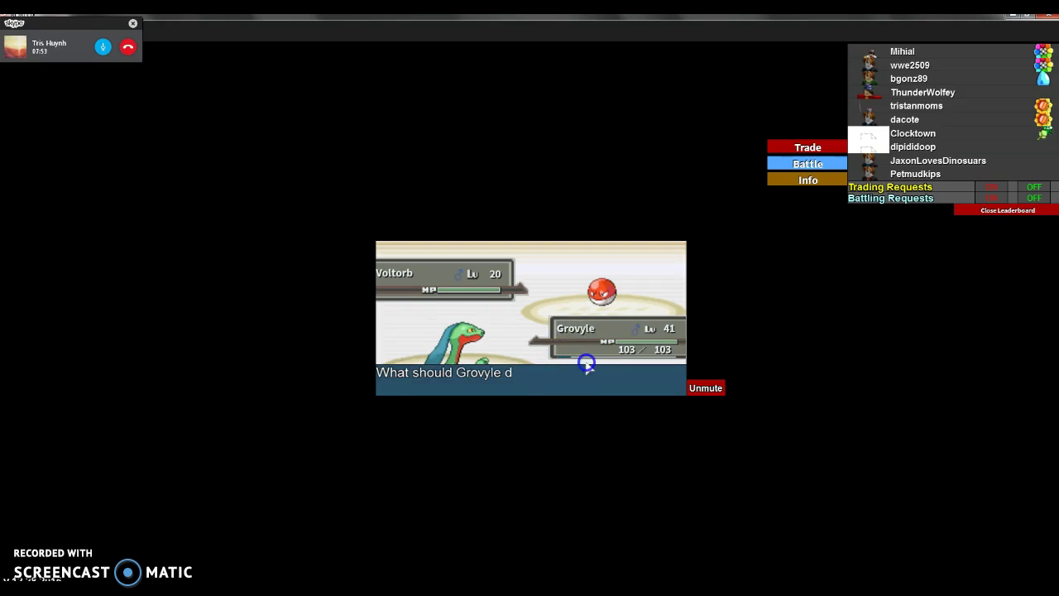
left_click(592, 371)
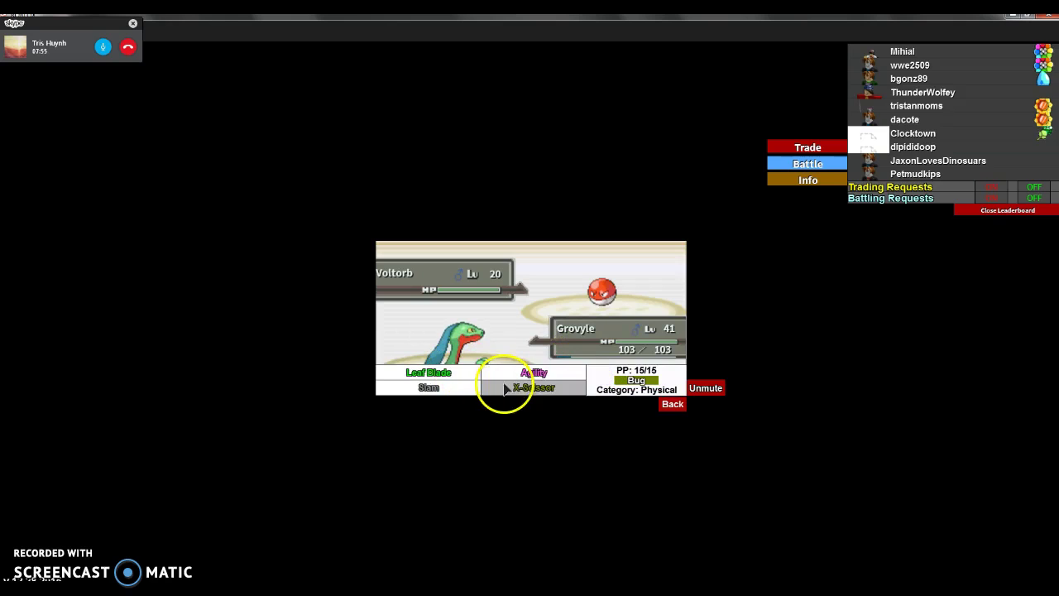
left_click(502, 385)
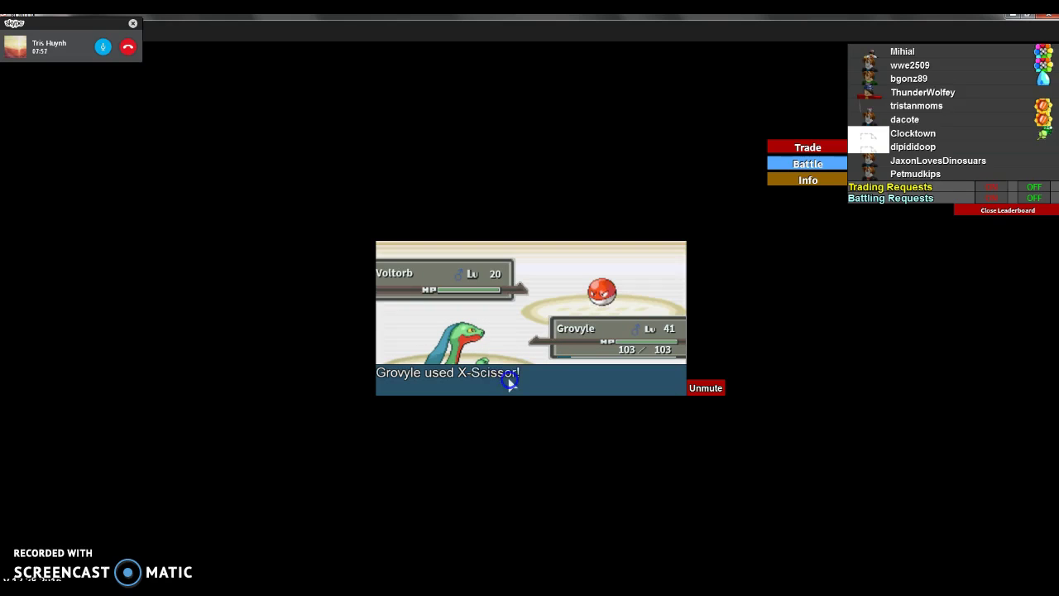
left_click(510, 379)
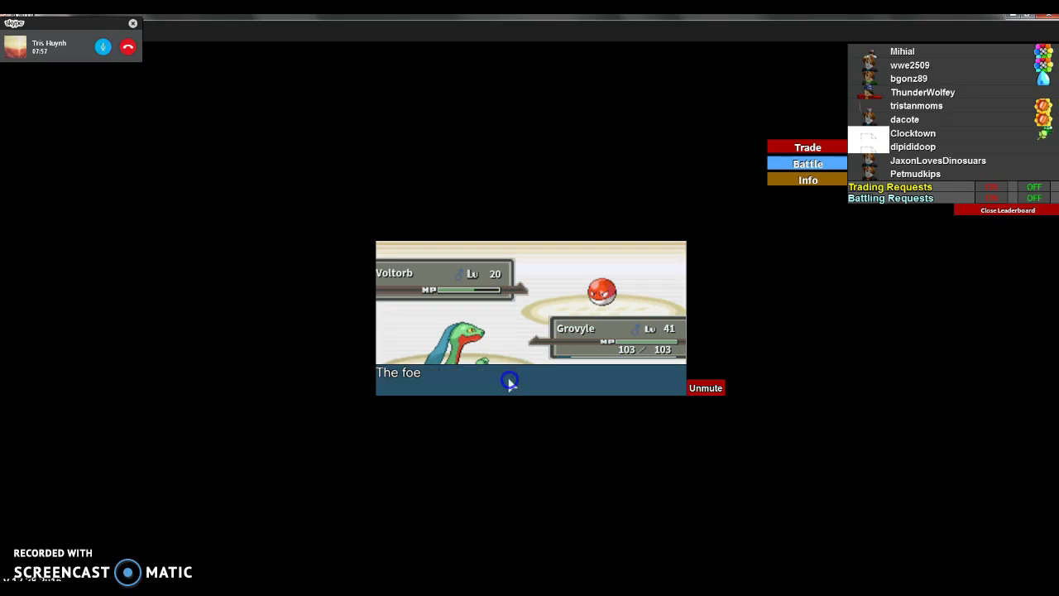
left_click(605, 389)
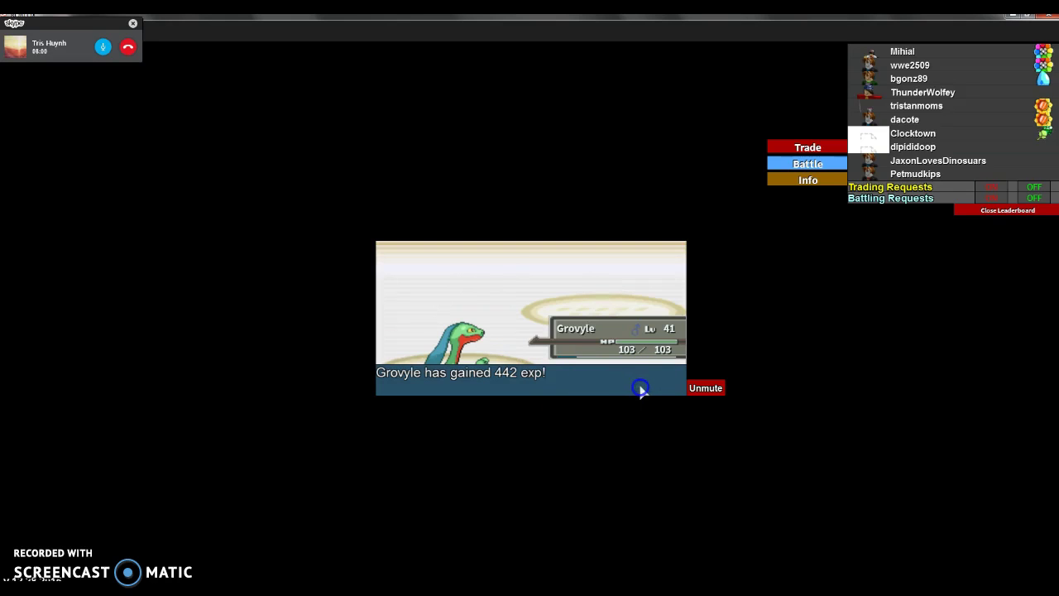
left_click(641, 388)
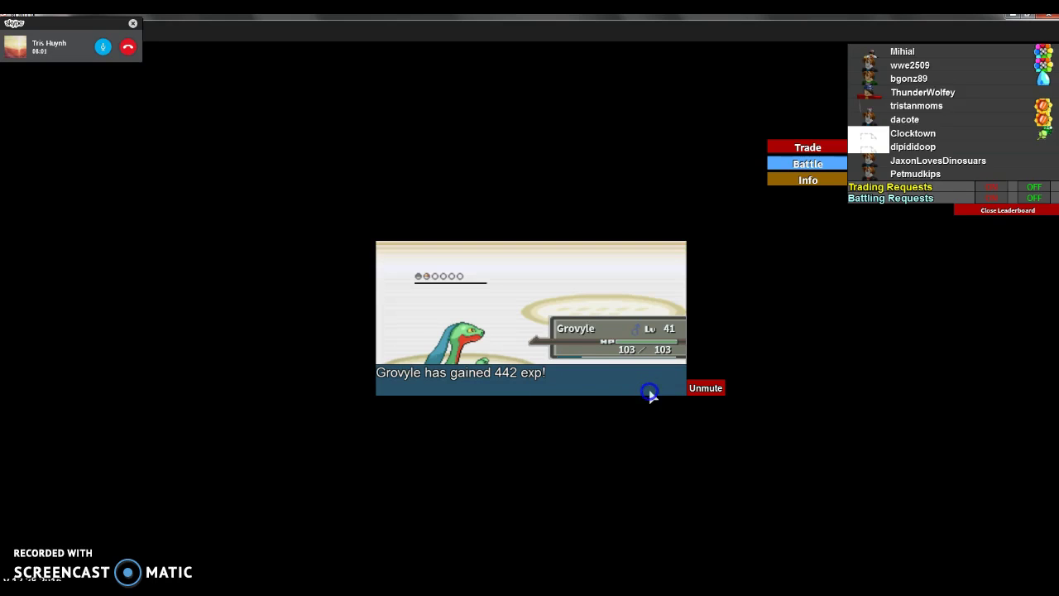
Decline to switch Grovyle out before Rex's next Pokémon.
left_click(563, 378)
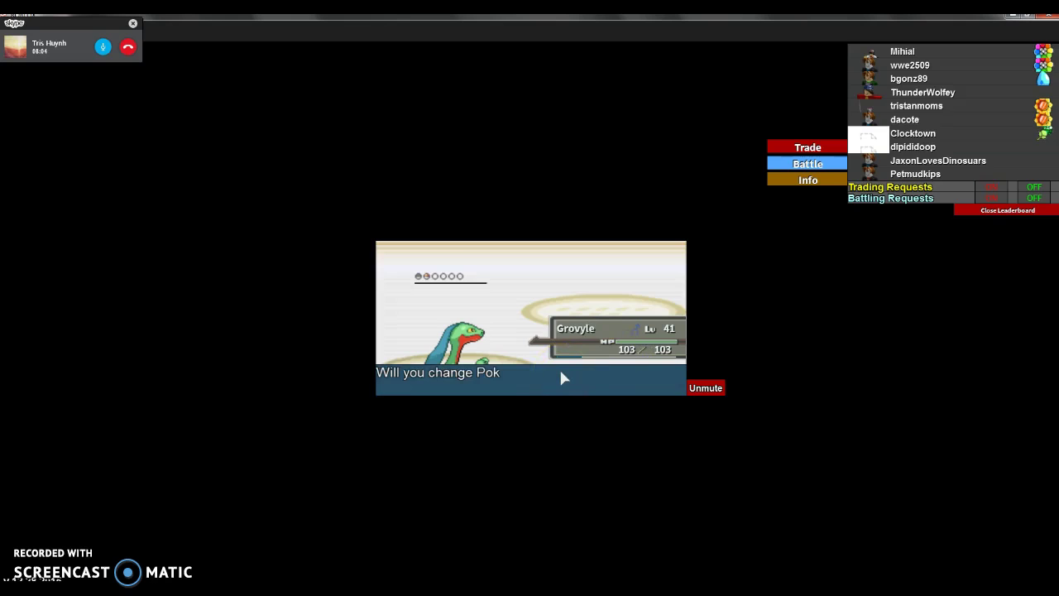
left_click(615, 374)
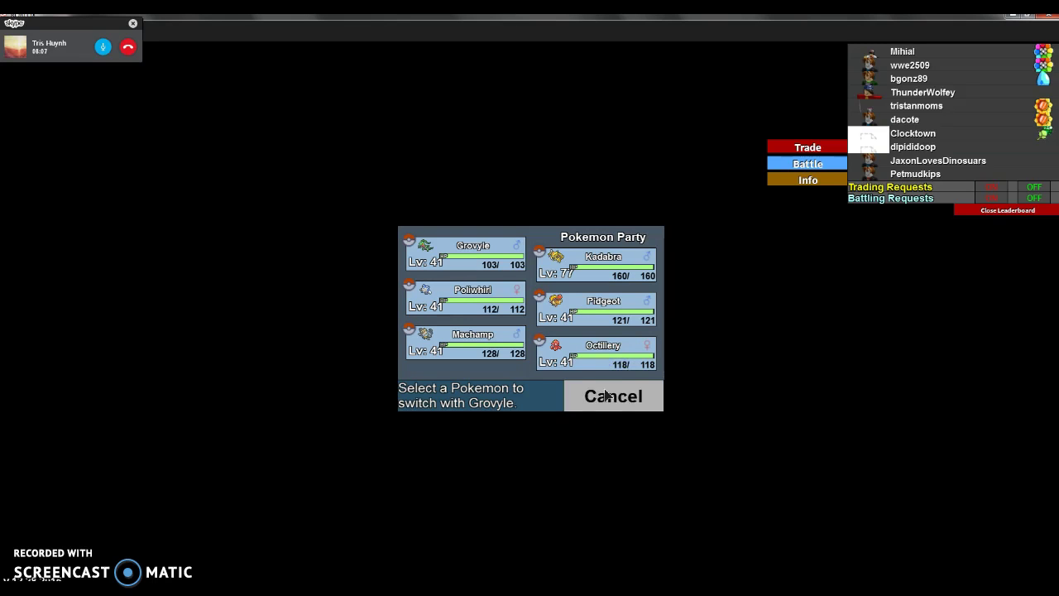
left_click(605, 395)
left_click(610, 393)
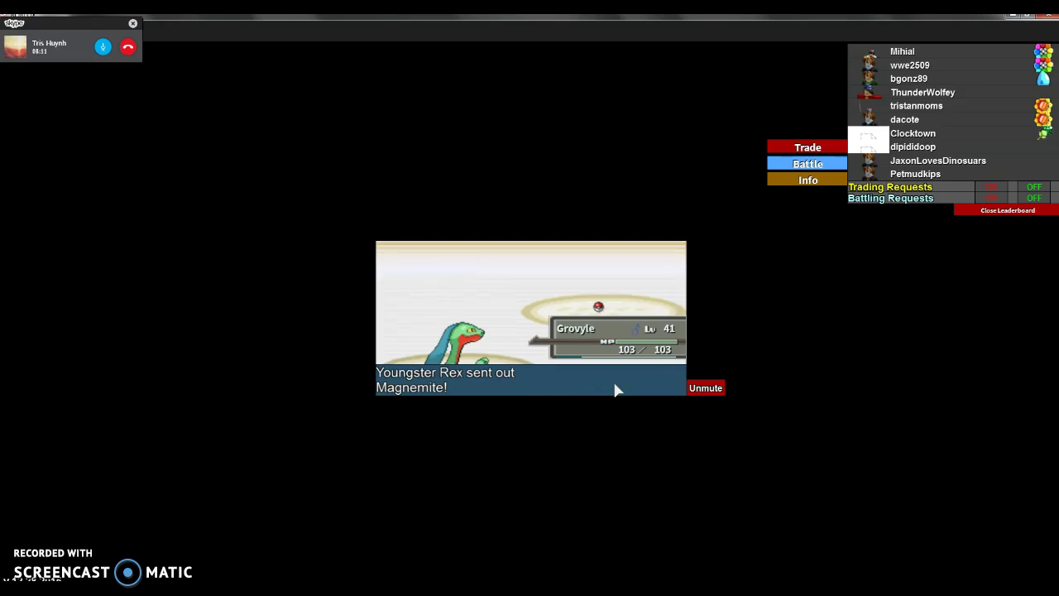
left_click(615, 390)
Knock out Magnemite with repeated Leaf Blades and finish Rex's defeat dialogue.
left_click(442, 386)
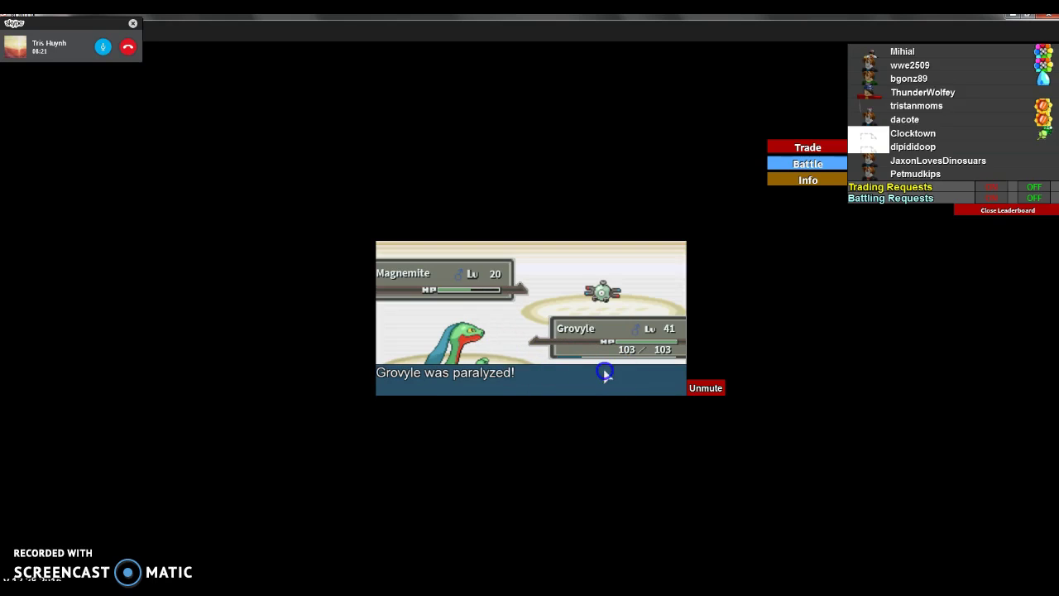
left_click(601, 373)
left_click(390, 367)
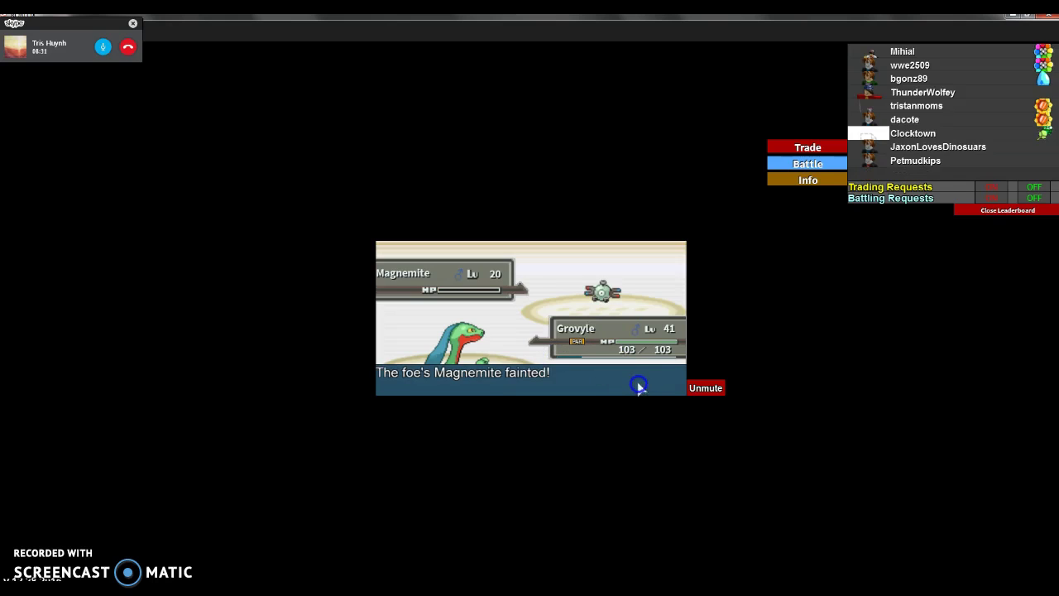
left_click(638, 385)
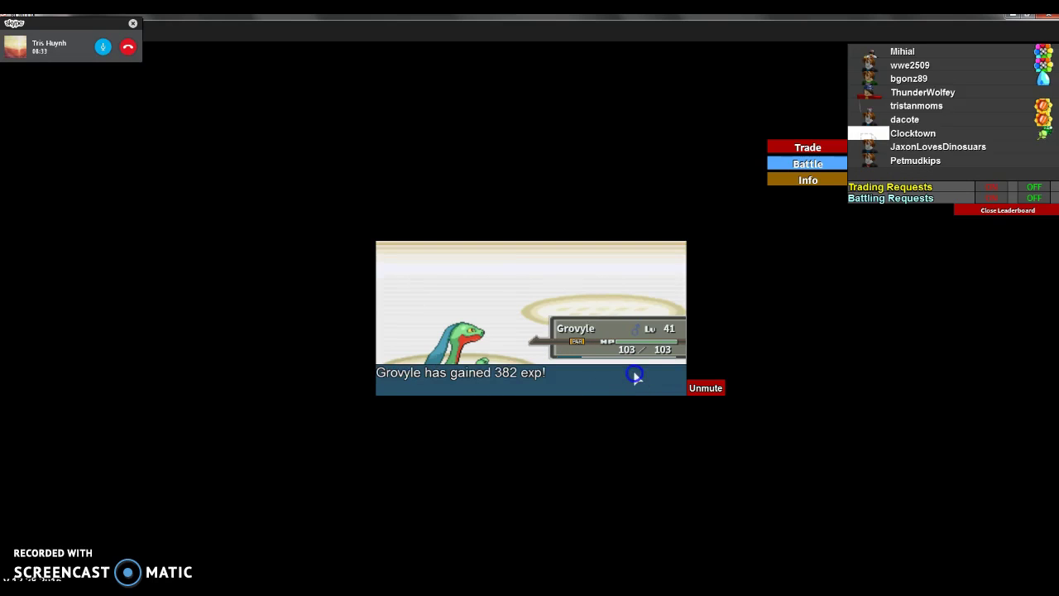
left_click(639, 377)
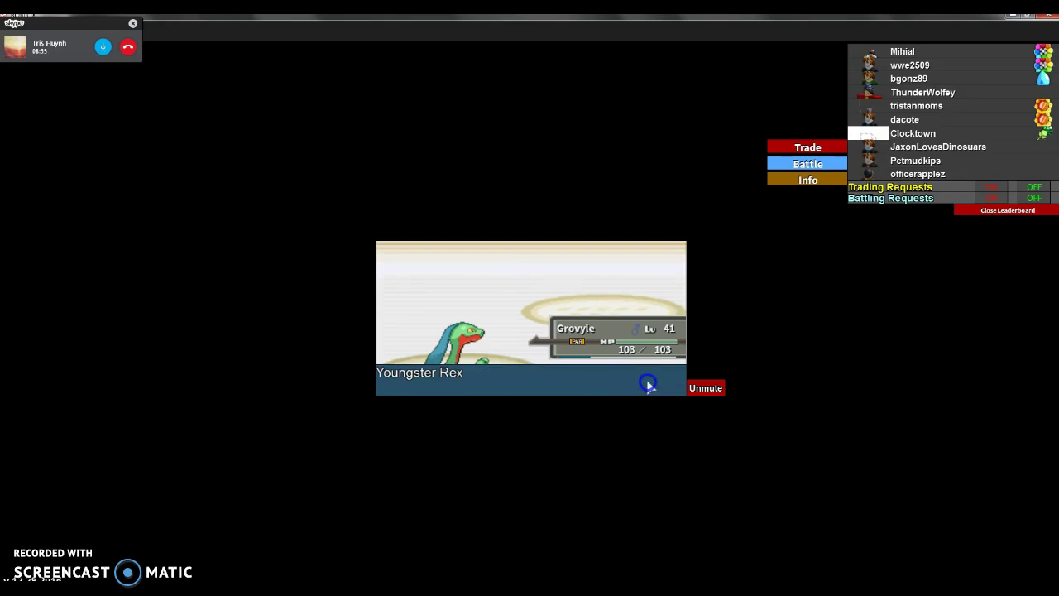
left_click(651, 386)
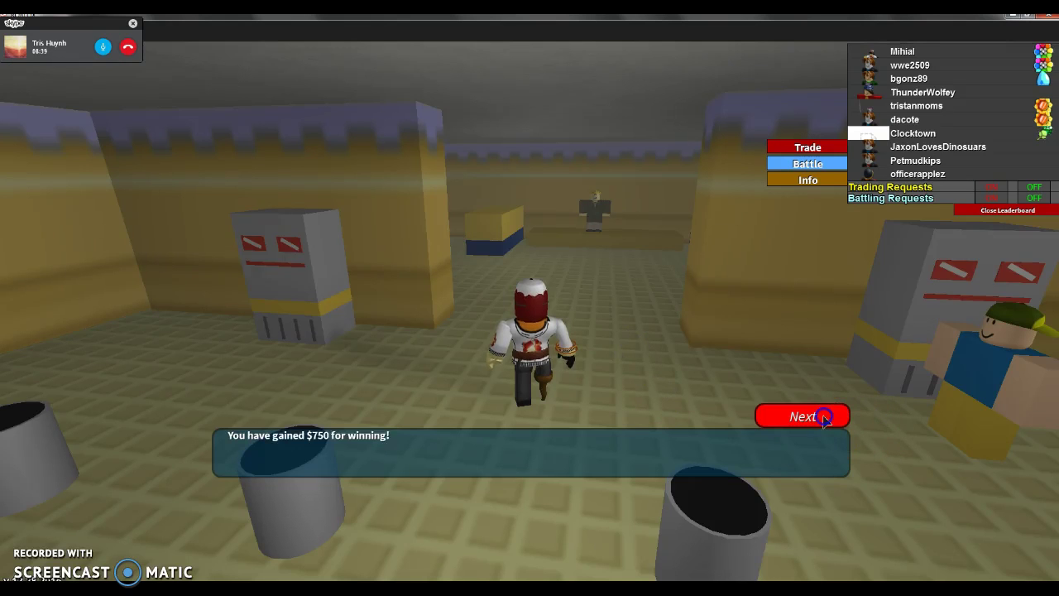
Dismiss the $750 winnings message and talk with the gym NPC.
left_click(816, 420)
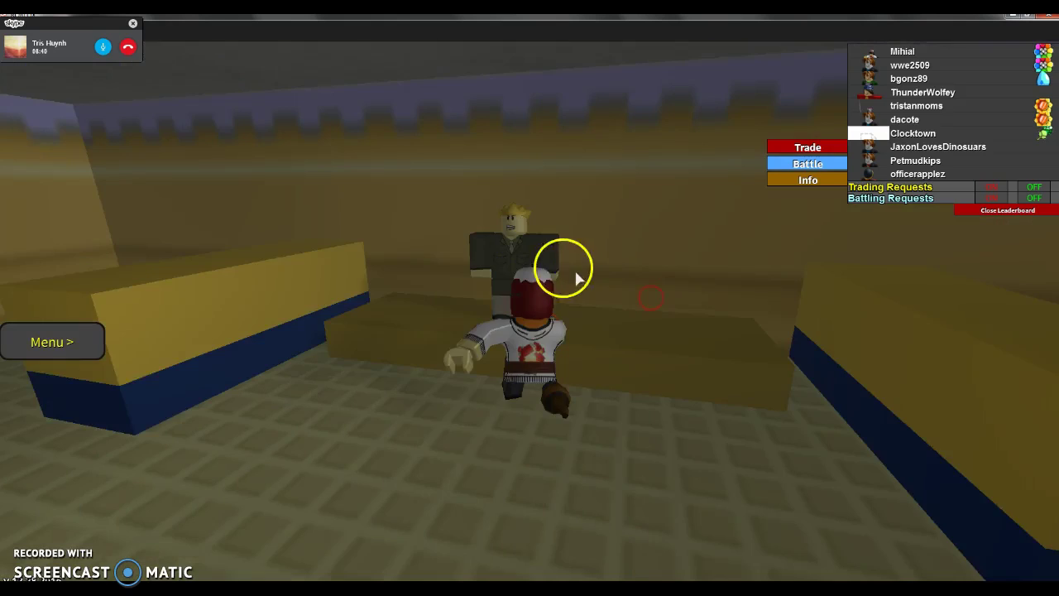
left_click(538, 269)
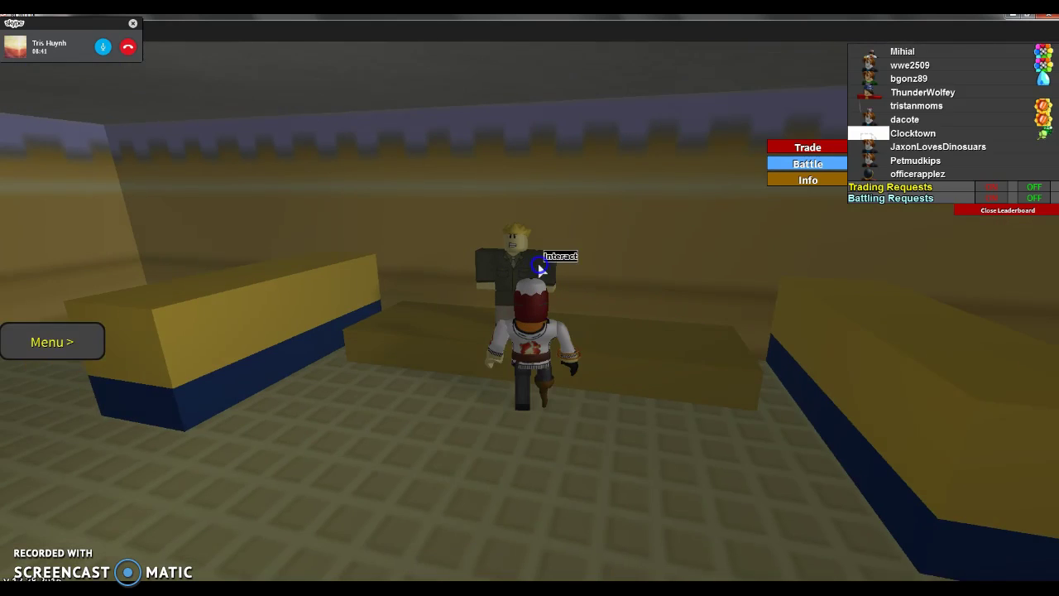
left_click(778, 422)
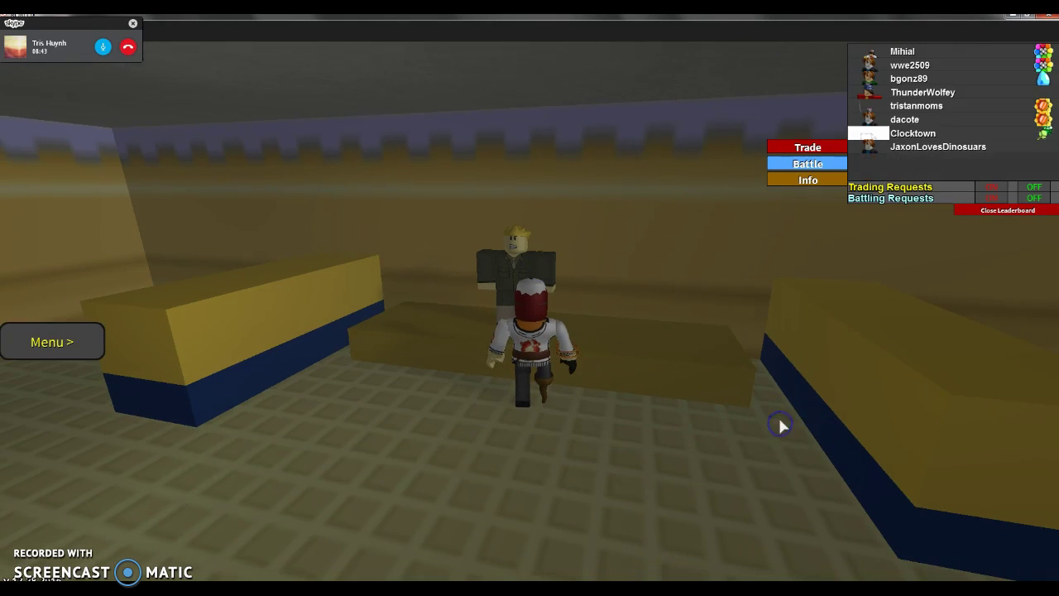
left_click(483, 261)
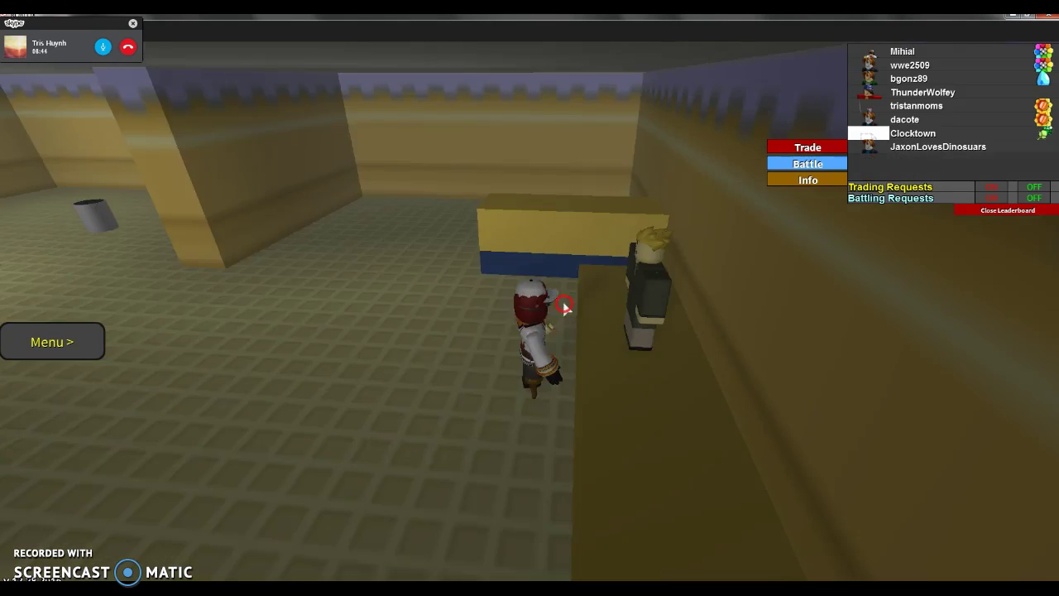
right_click(565, 304)
Run out through the gym's grey gate and across town to the PokéCenter.
key("Left")
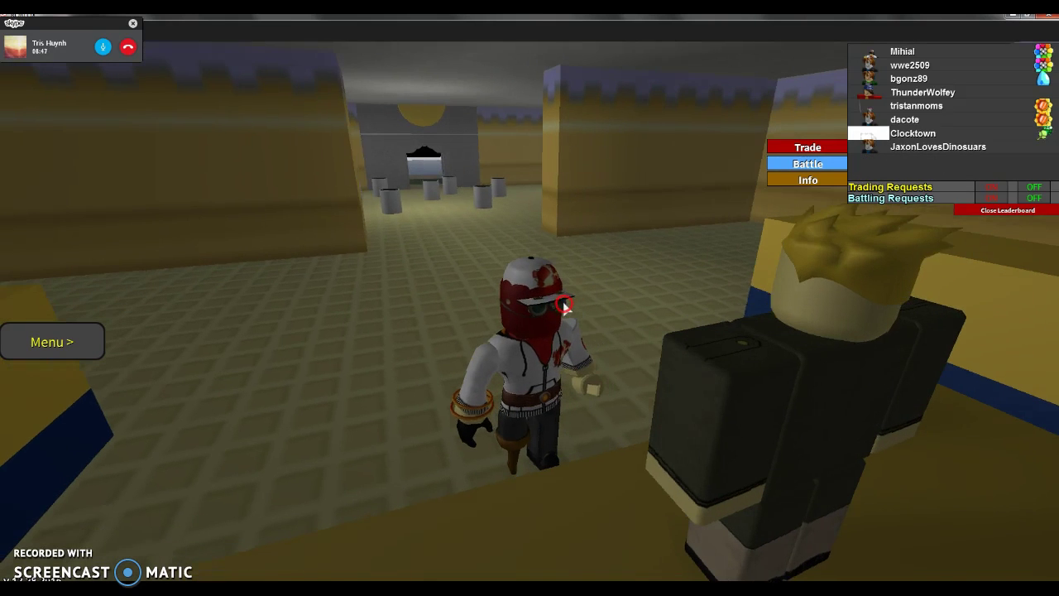
key("Up")
key("Up")
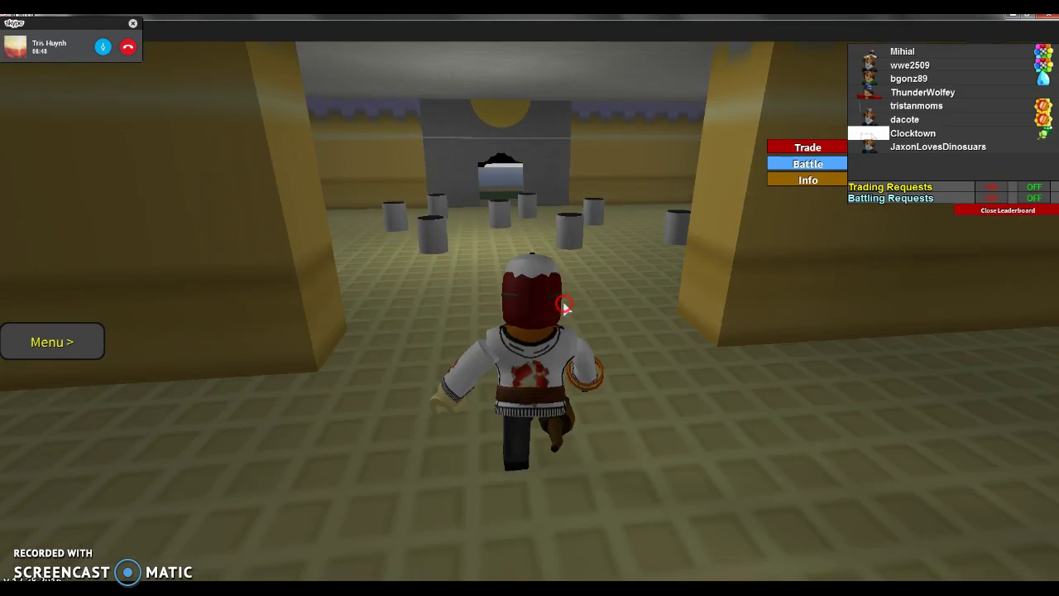
key("Up")
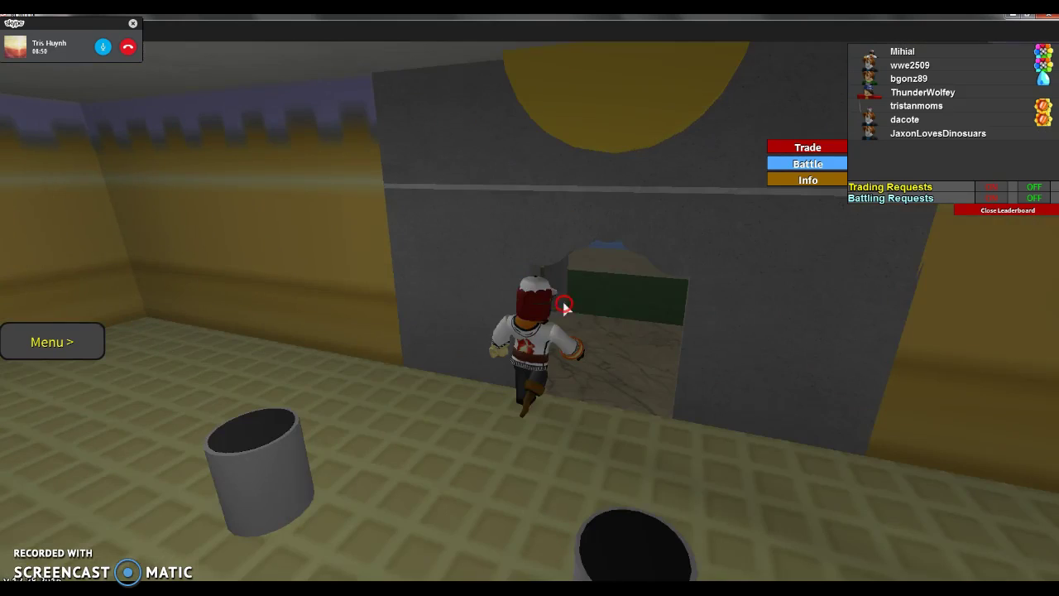
key("Up")
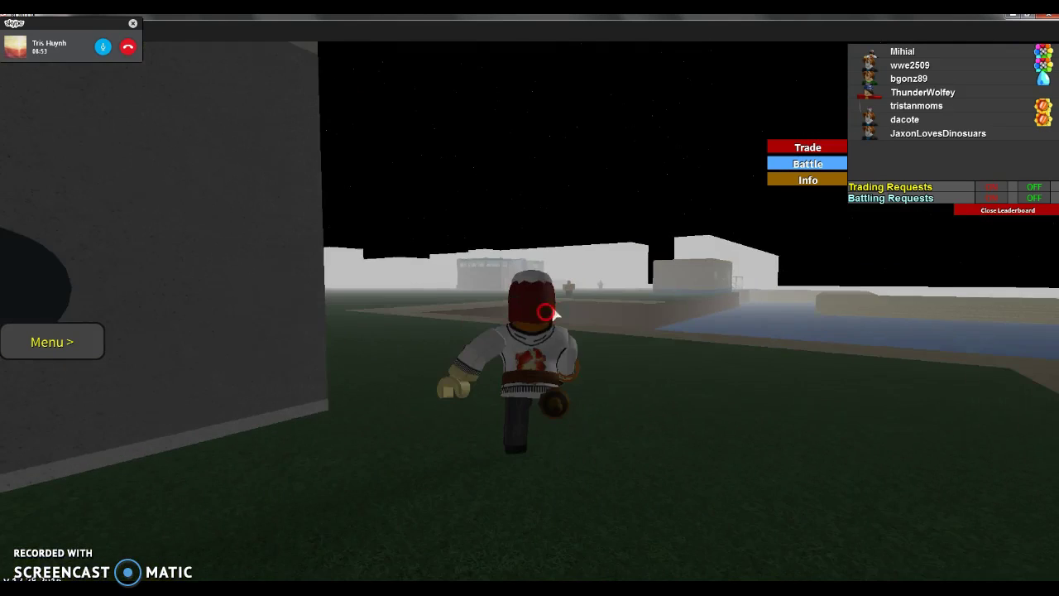
key("Up")
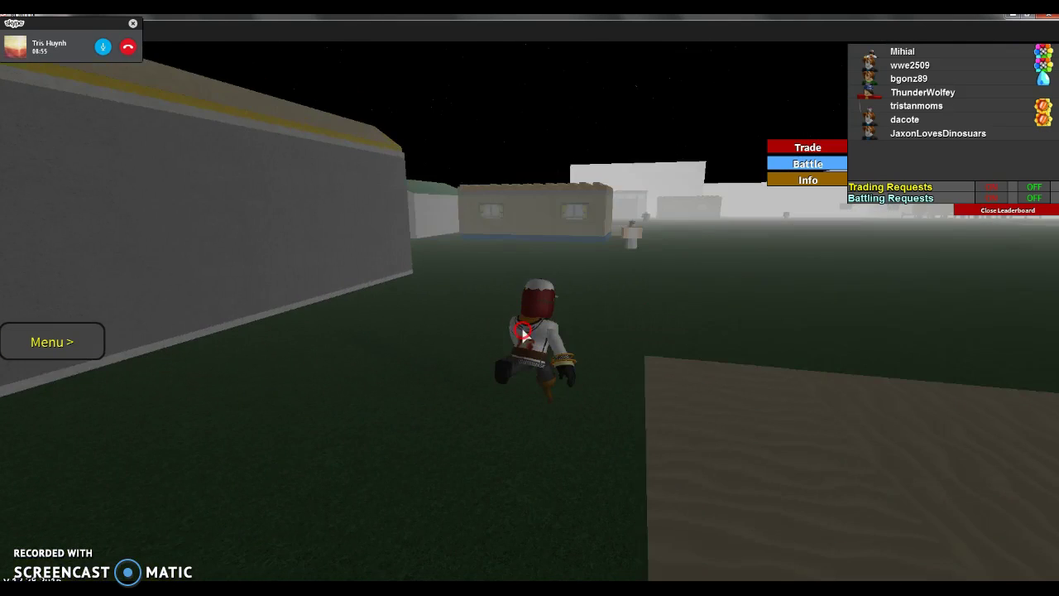
key("Up")
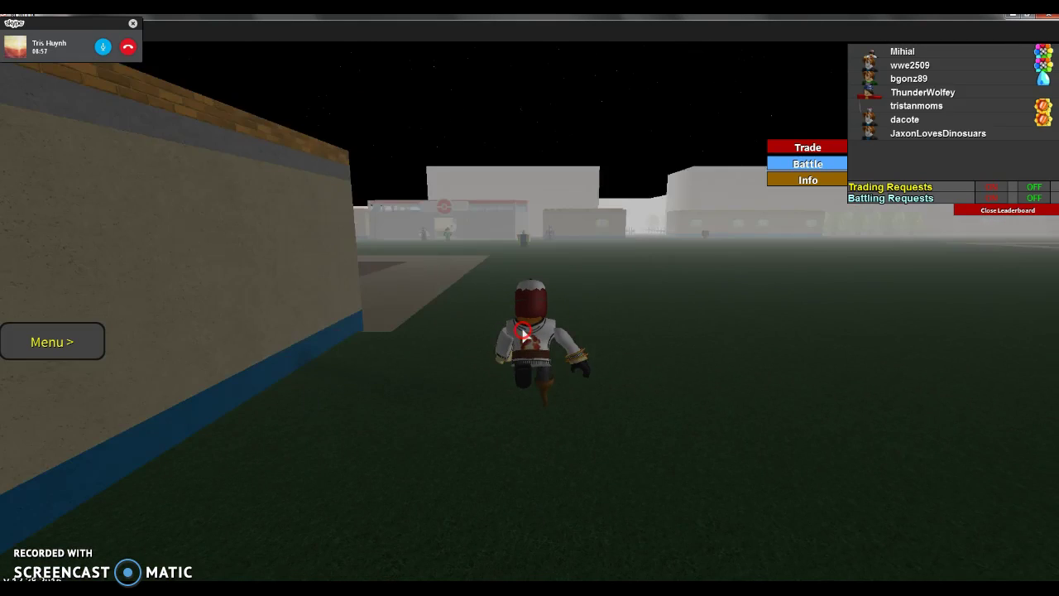
key("Up")
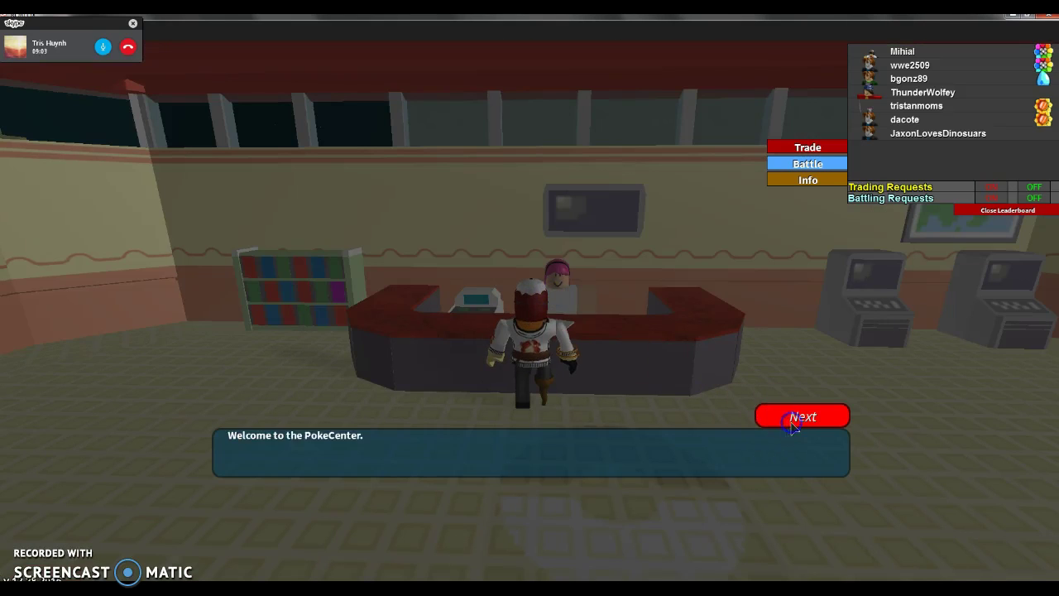
Accept the nurse's offer and have the party healed.
left_click(793, 425)
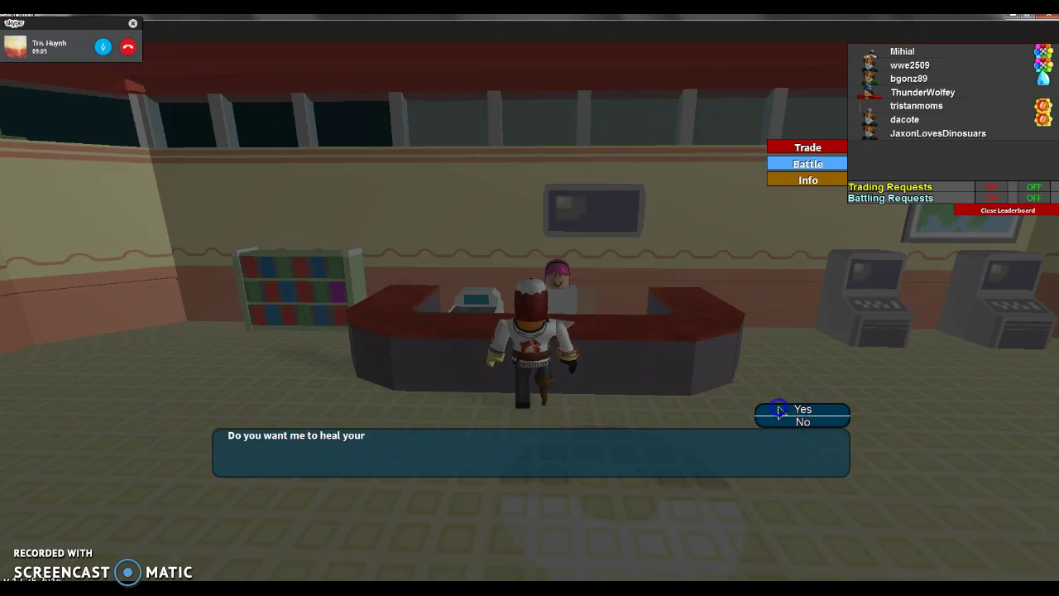
left_click(803, 412)
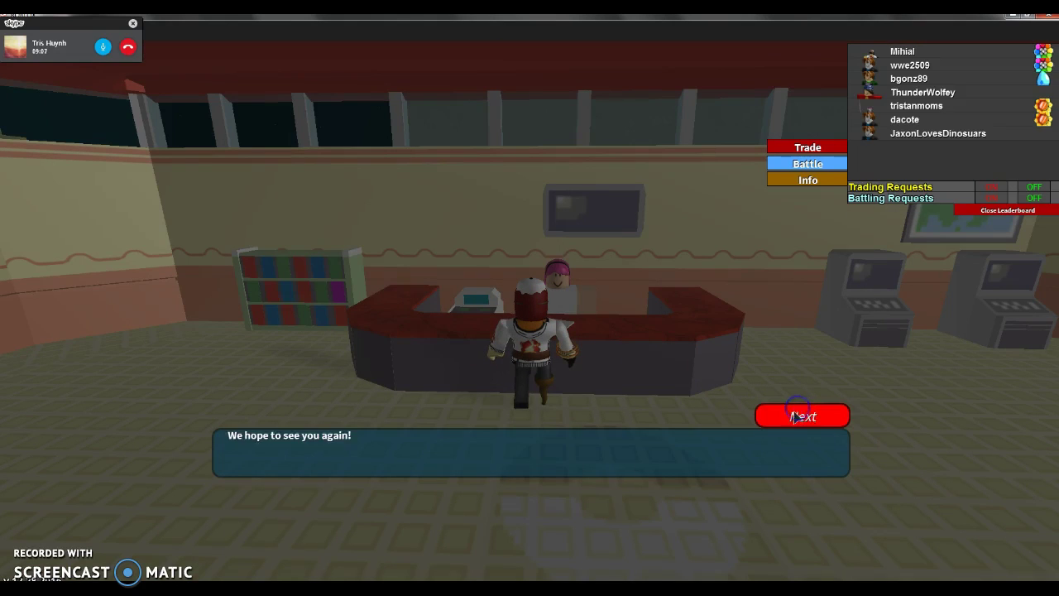
left_click(792, 417)
right_click(523, 409)
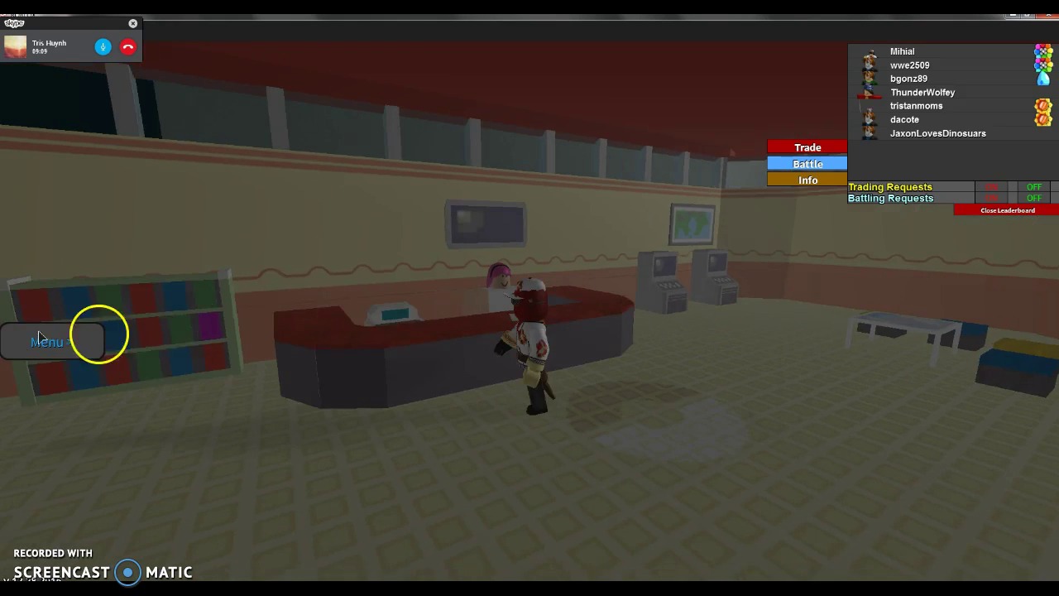
Check the party to confirm all six Pokémon have full HP.
left_click(9, 349)
left_click(73, 271)
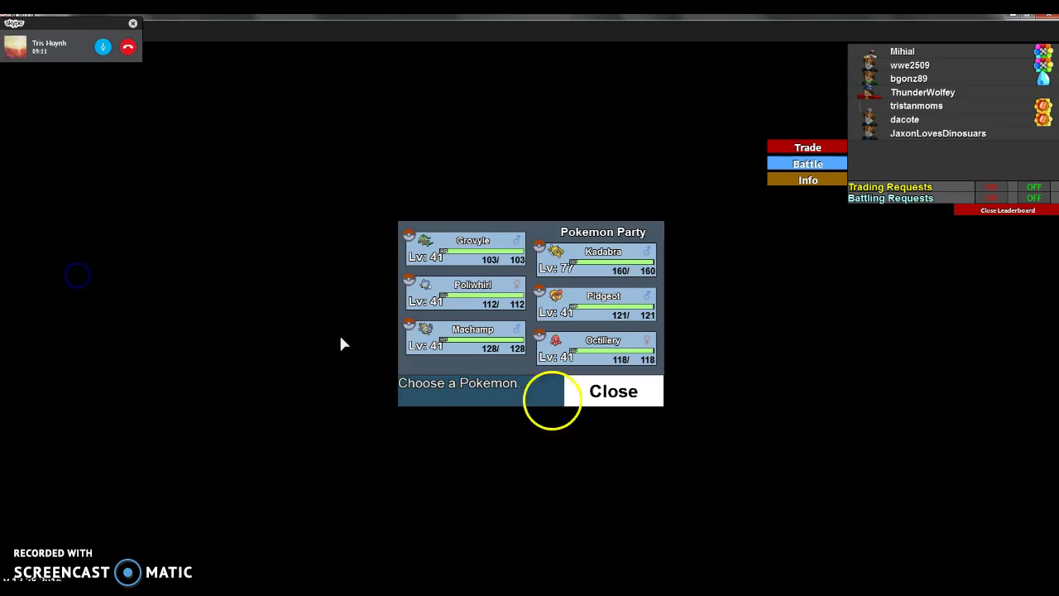
left_click(622, 397)
Run out across the field and back to the PokéCenter doorway.
key("w")
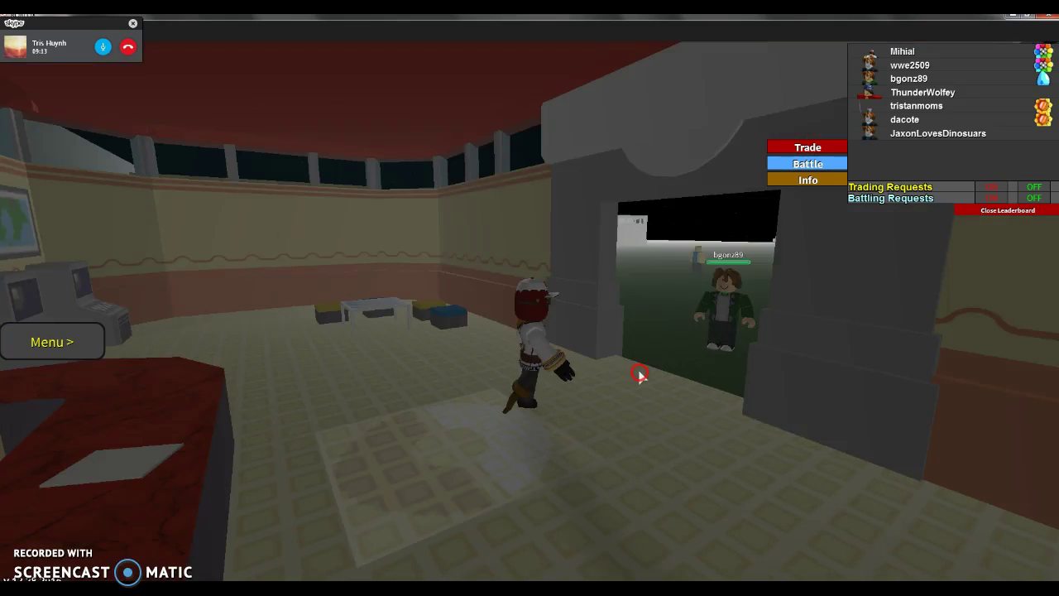
key("a")
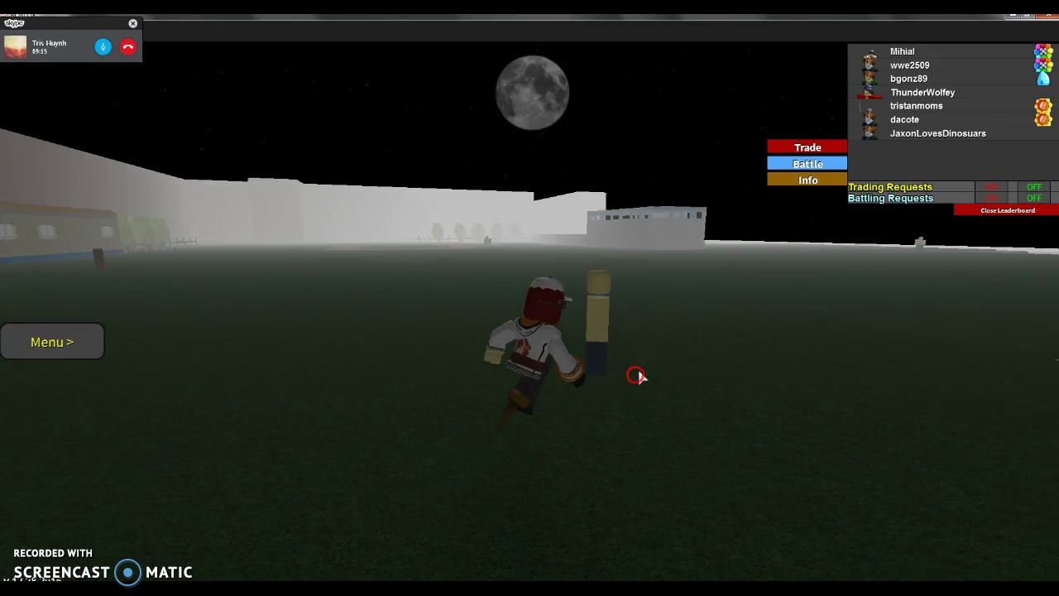
key("w")
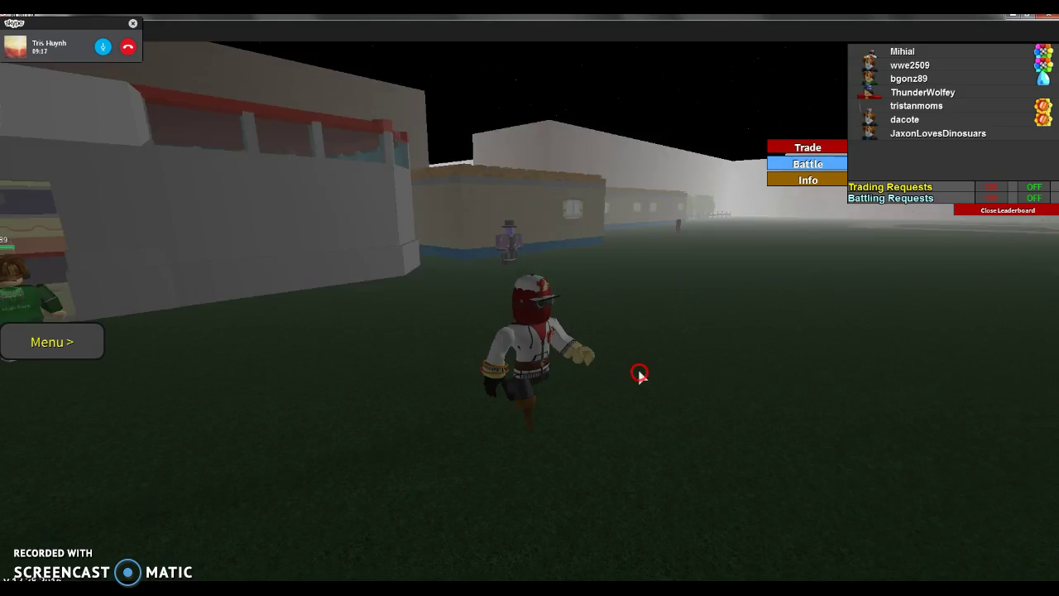
key("w")
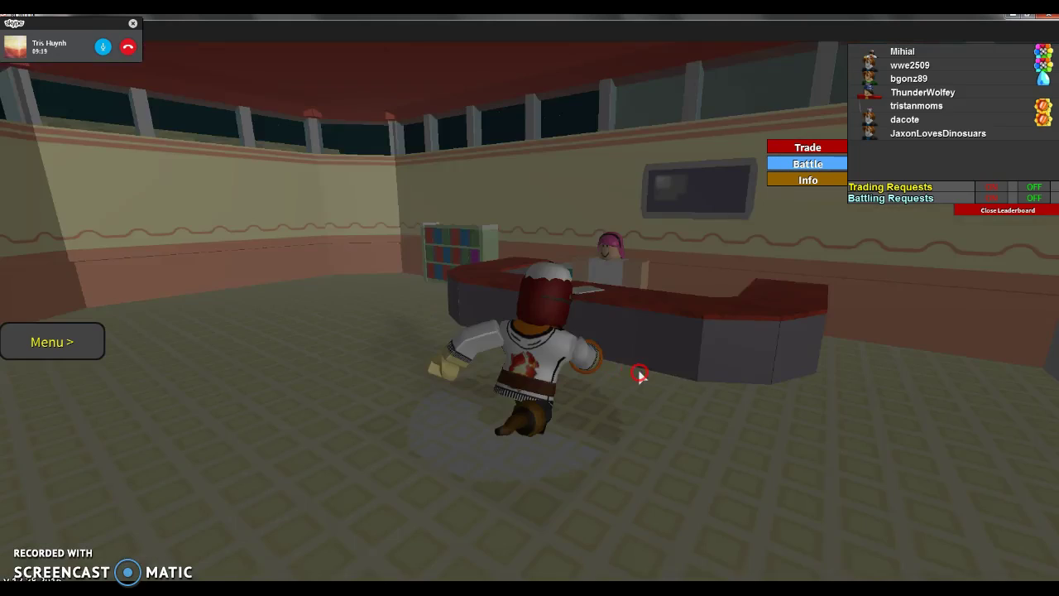
key("s")
key("w")
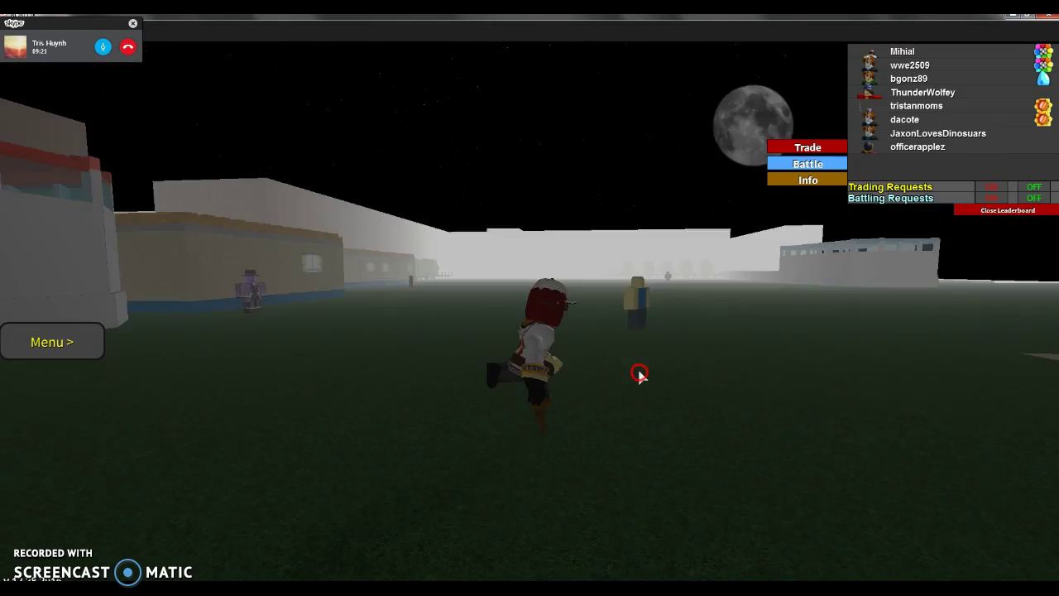
key("w")
key("a")
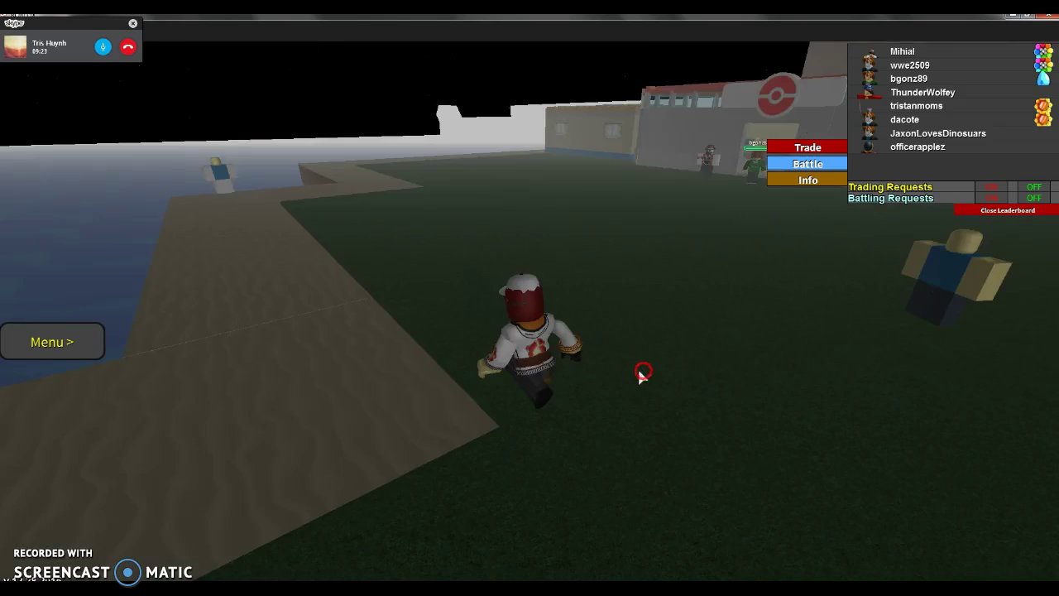
key("d")
key("w")
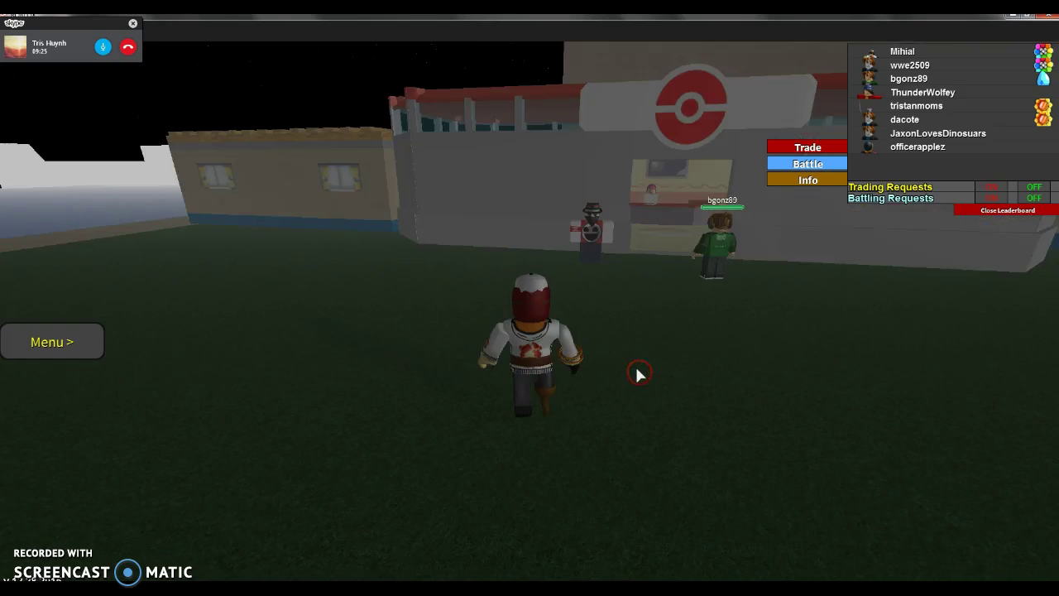
key("w")
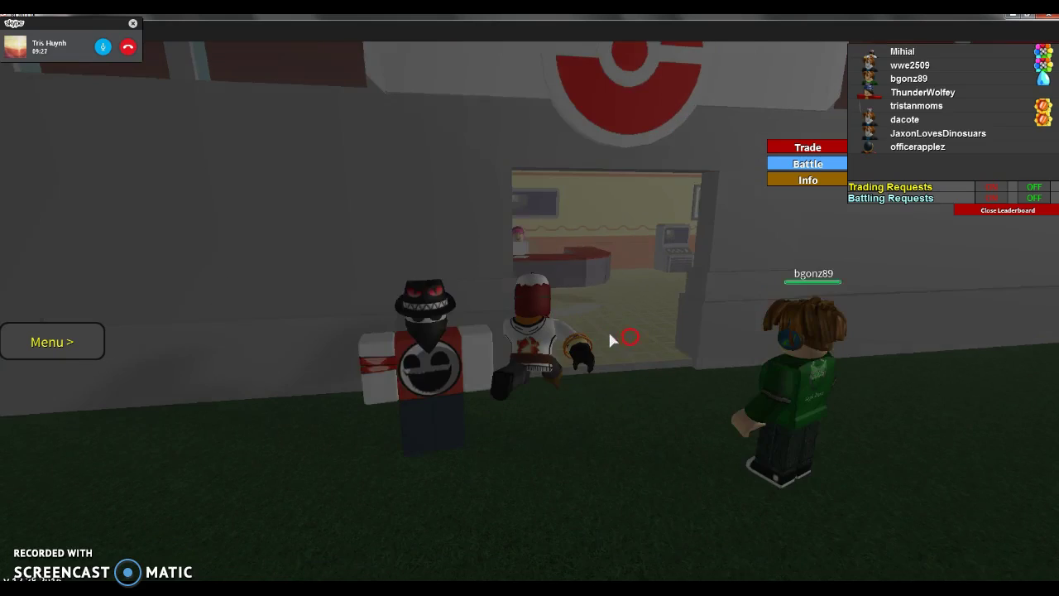
key("s")
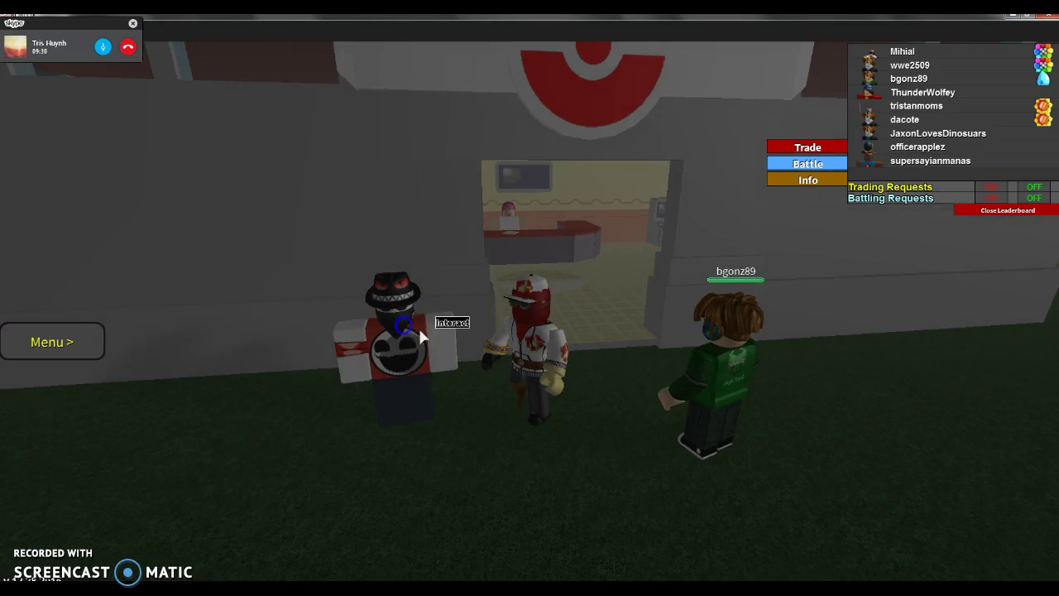
Talk to the Taxi Co. NPC, view the destination cities, and close the list.
left_click(810, 435)
left_click(819, 419)
left_click(817, 418)
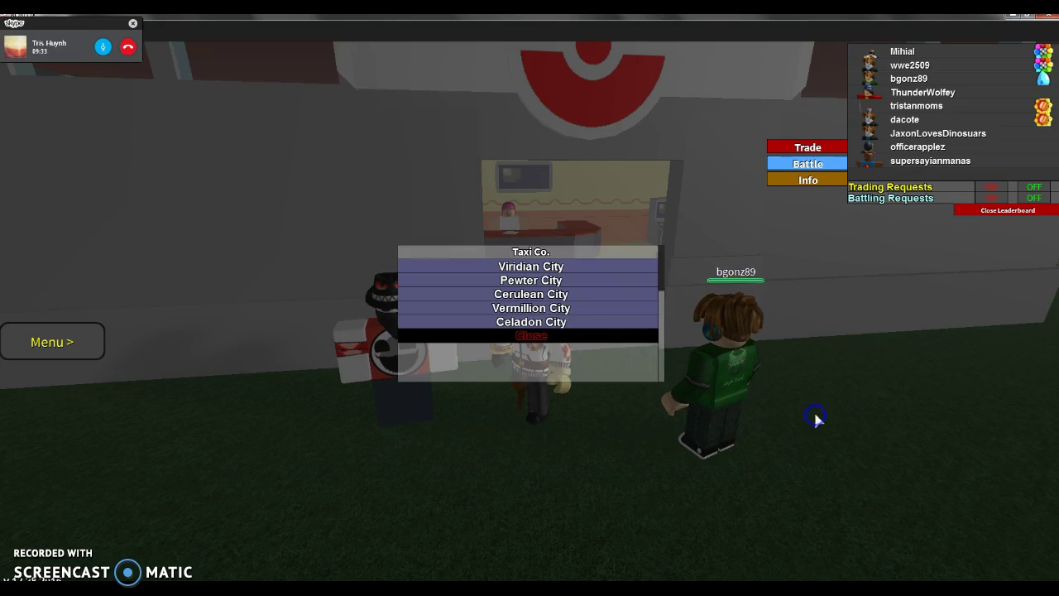
left_click(559, 325)
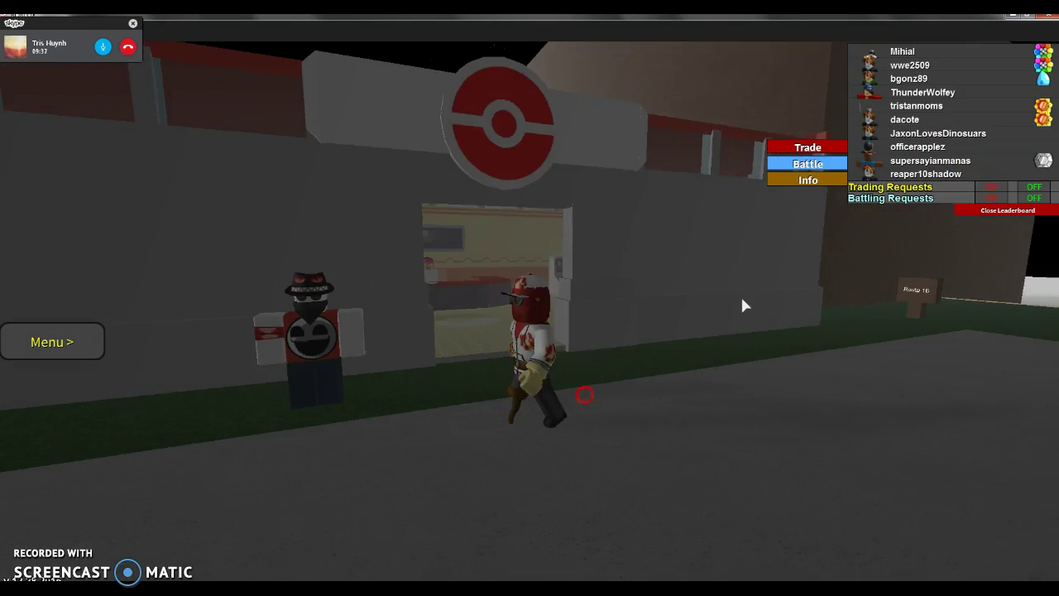
Run along Route 16, past the fence and through the gap by the Route 17 sign.
left_click(583, 395)
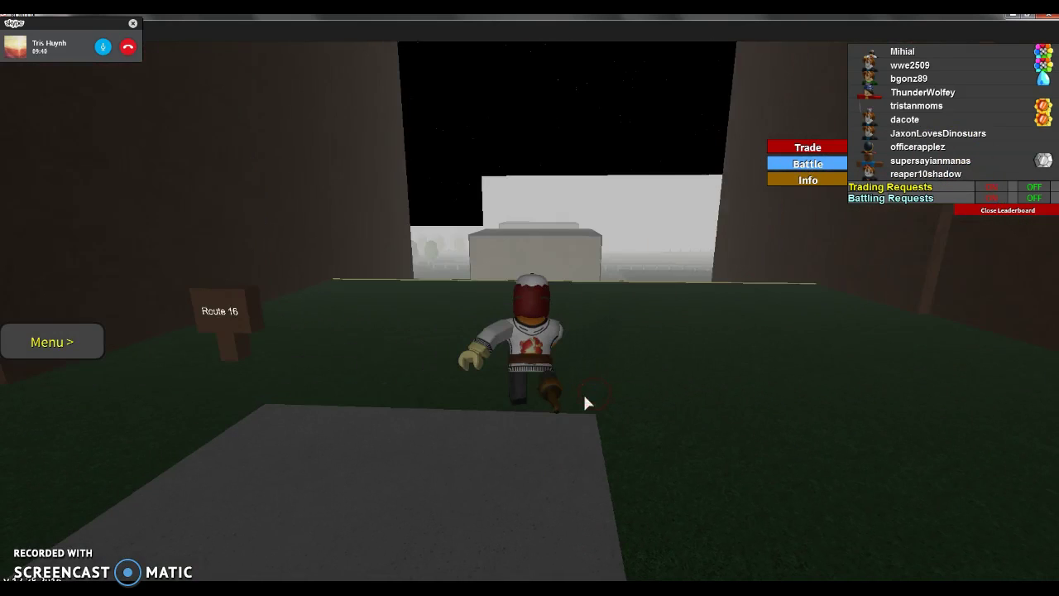
left_click(585, 387)
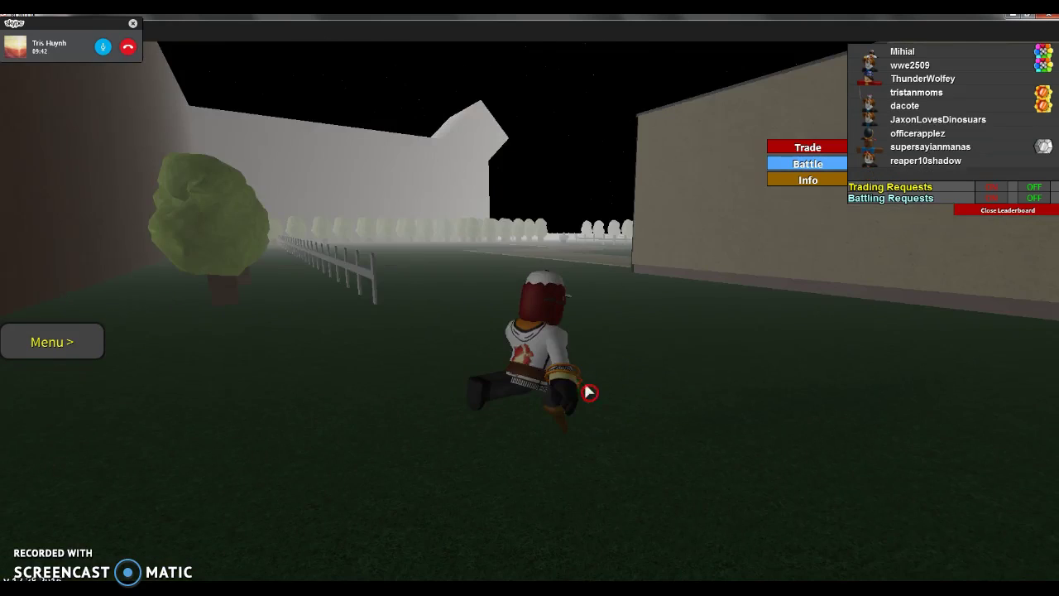
left_click(586, 387)
left_click(585, 386)
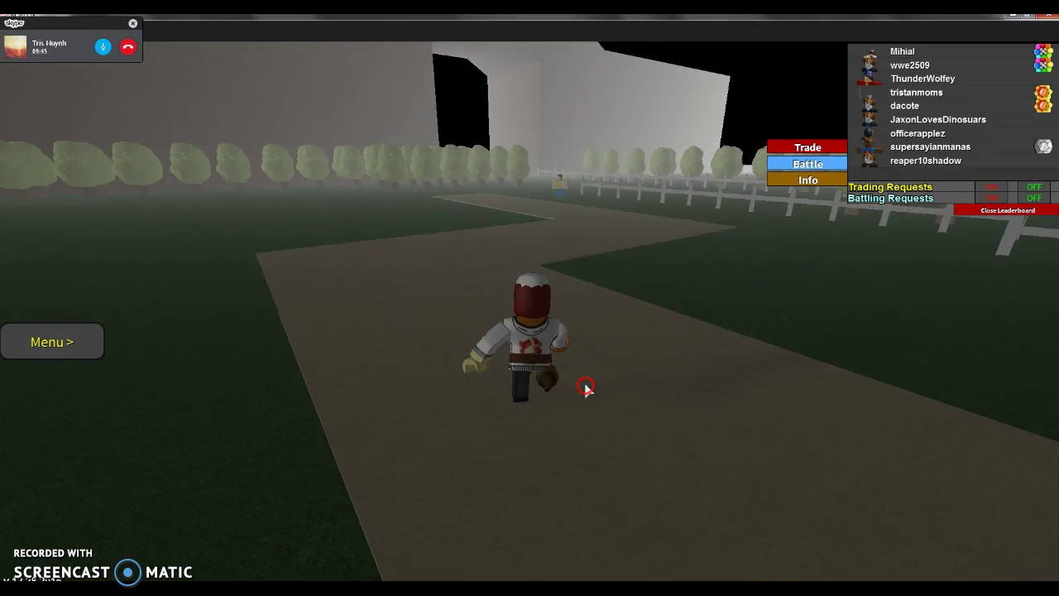
left_click(585, 386)
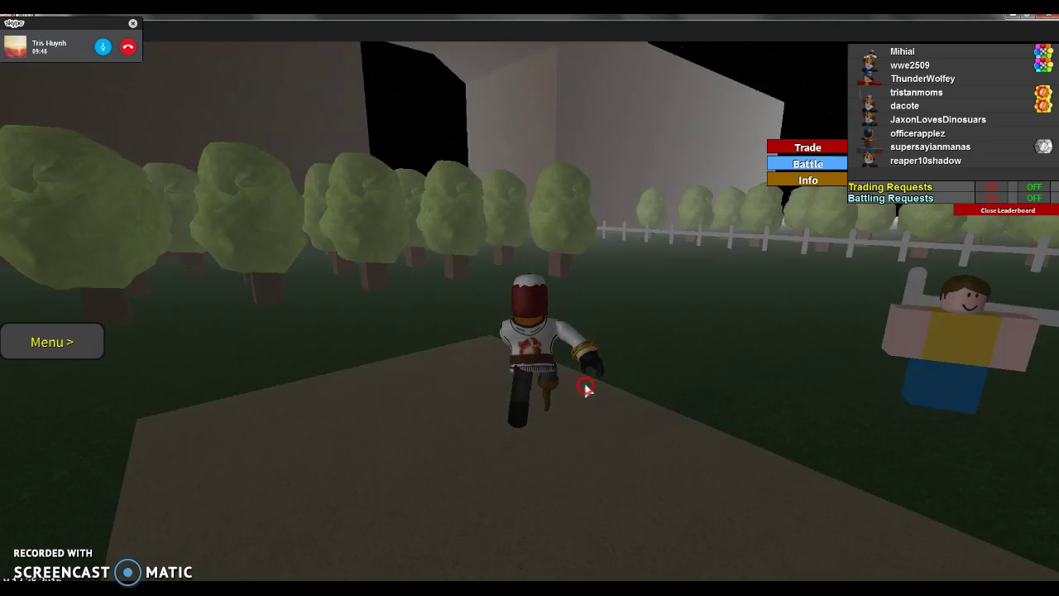
left_click(586, 386)
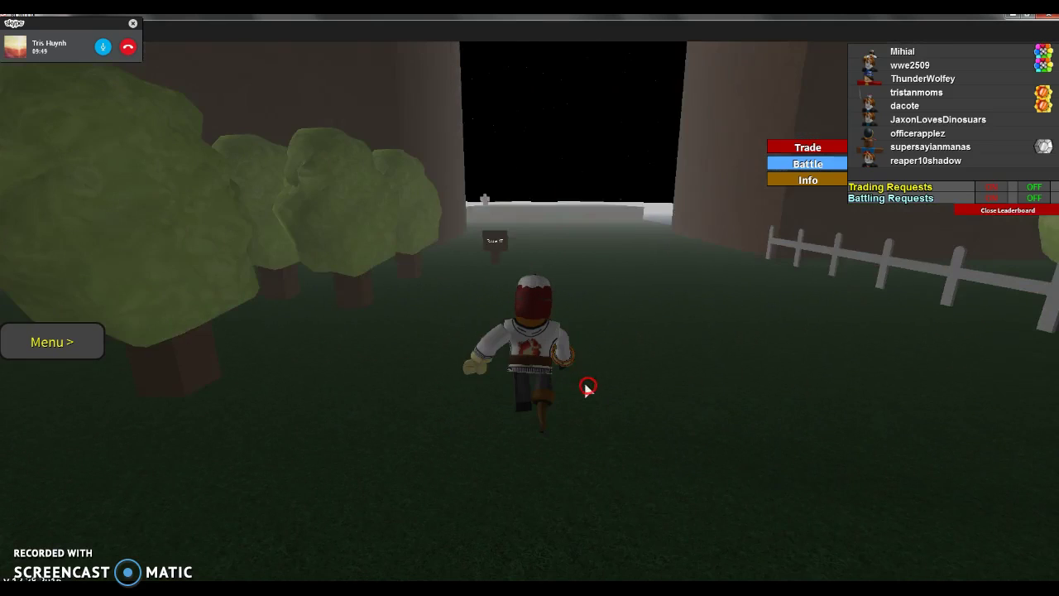
left_click(585, 386)
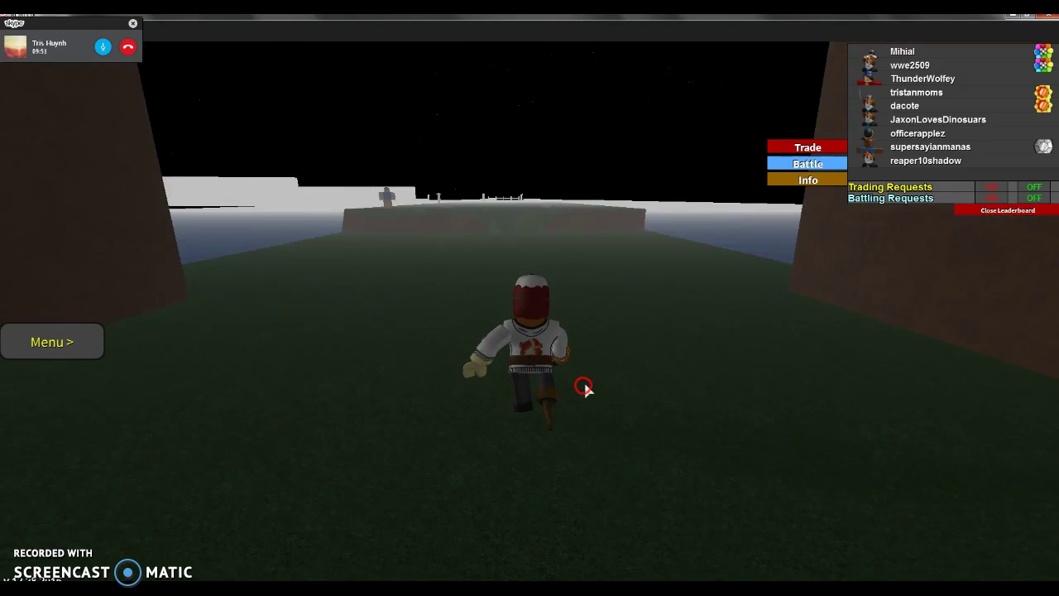
Follow the grey road along the water and start Scientist Fredward's battle.
left_click(584, 388)
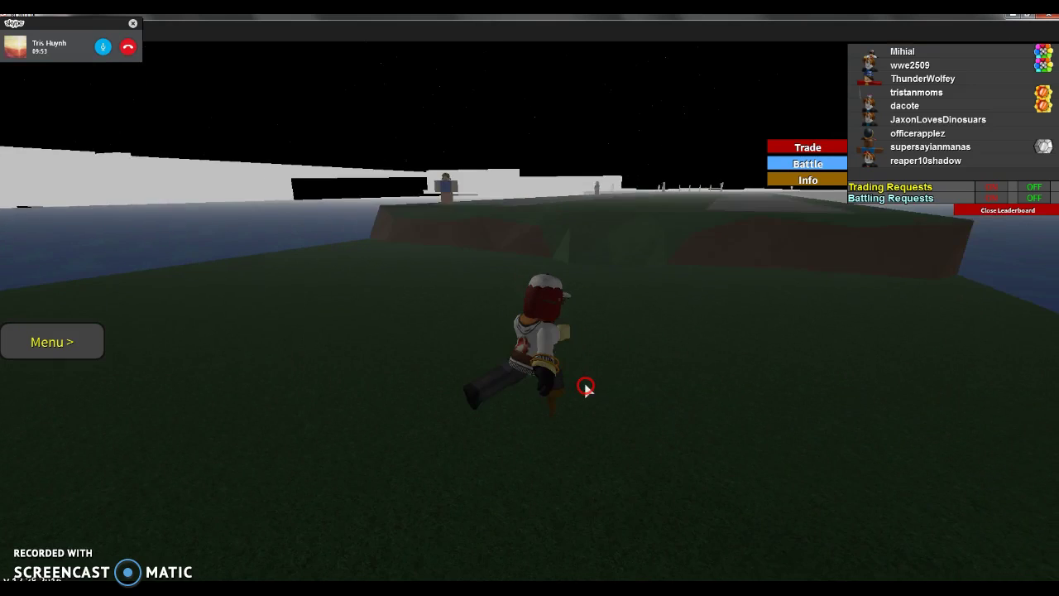
left_click(585, 387)
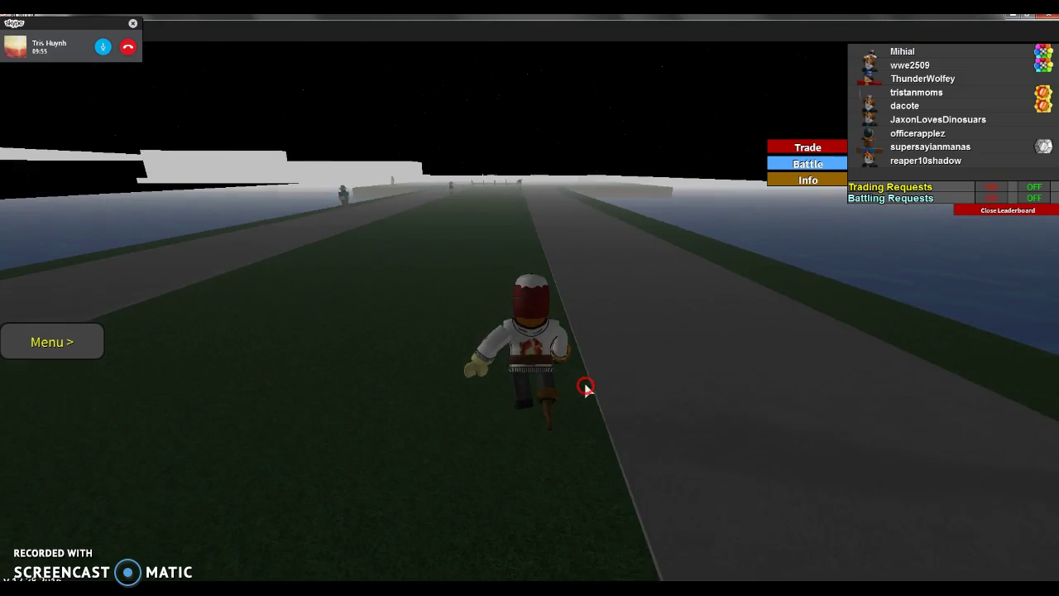
left_click(585, 386)
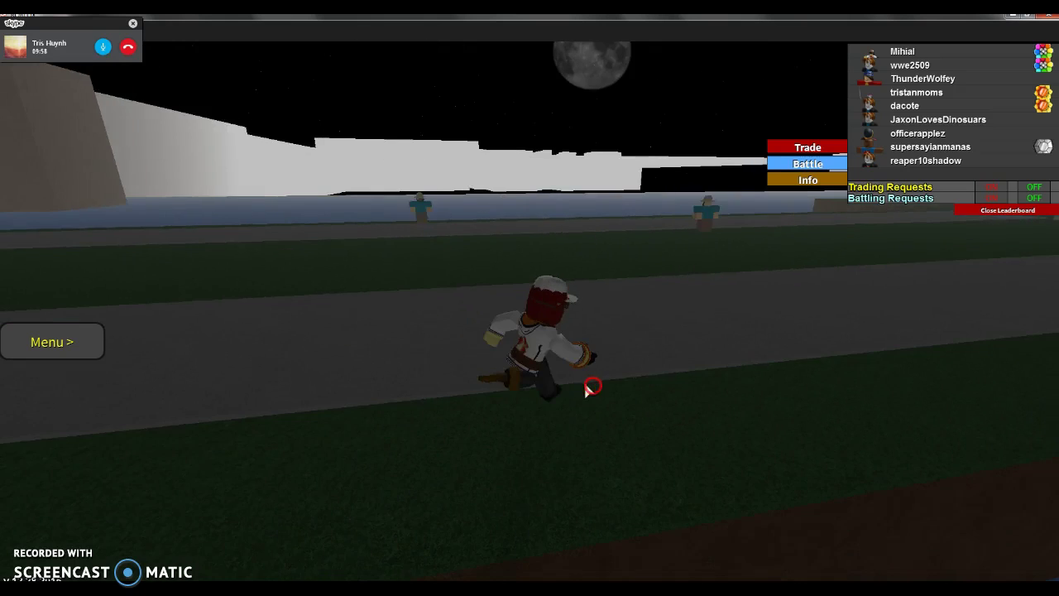
left_click(586, 386)
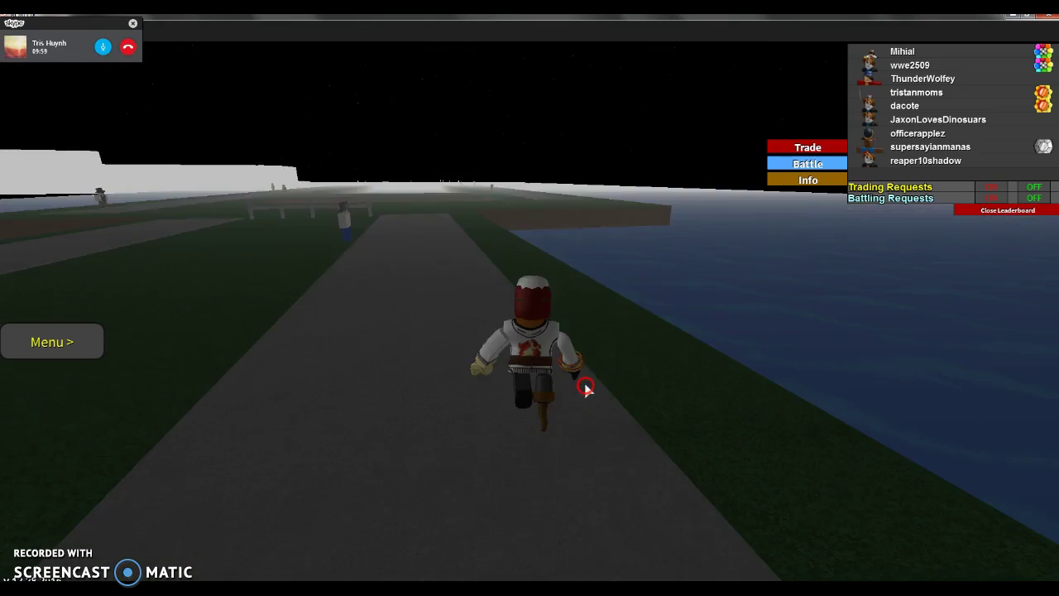
left_click(793, 414)
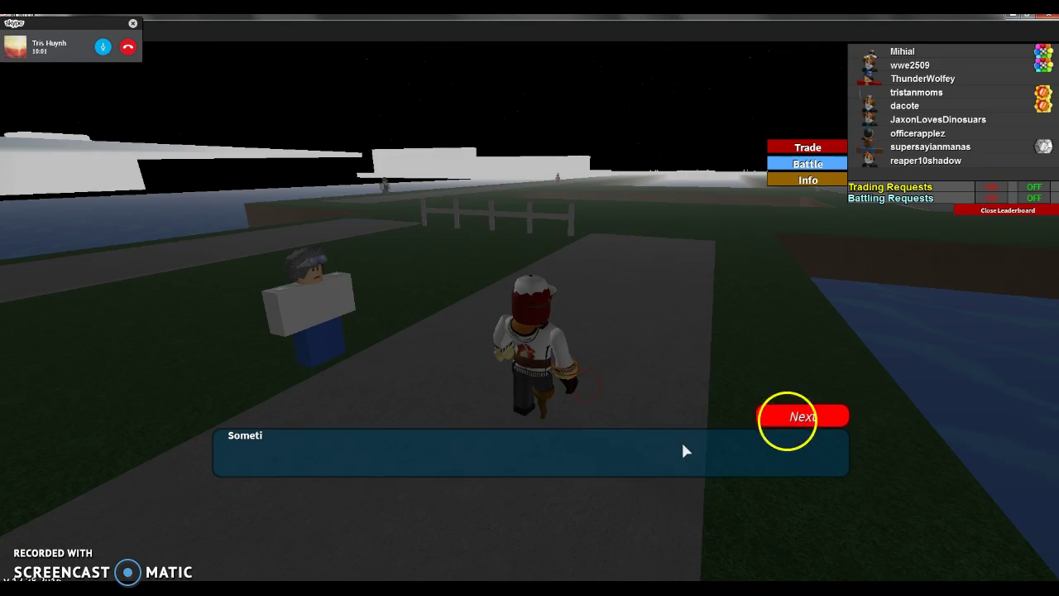
left_click(554, 356)
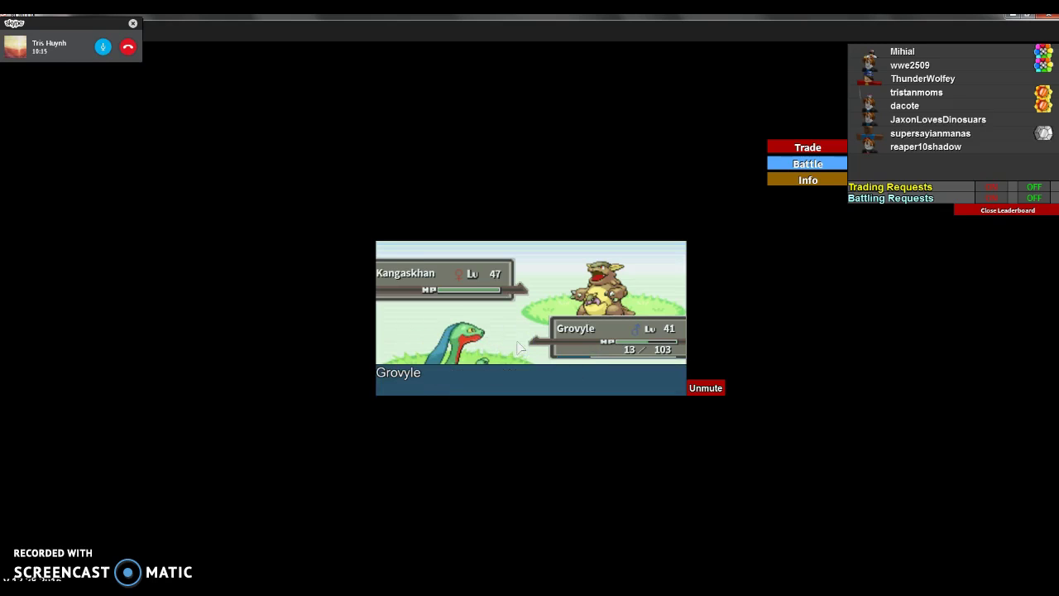
Send Machamp in to attack Kangaskhan until Machamp faints.
left_click(523, 347)
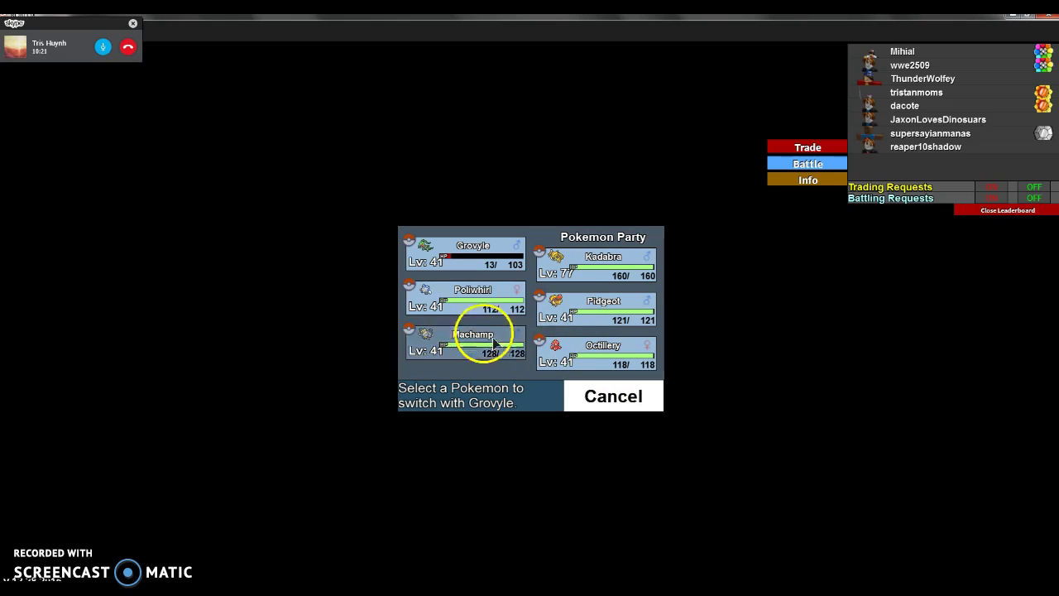
left_click(494, 343)
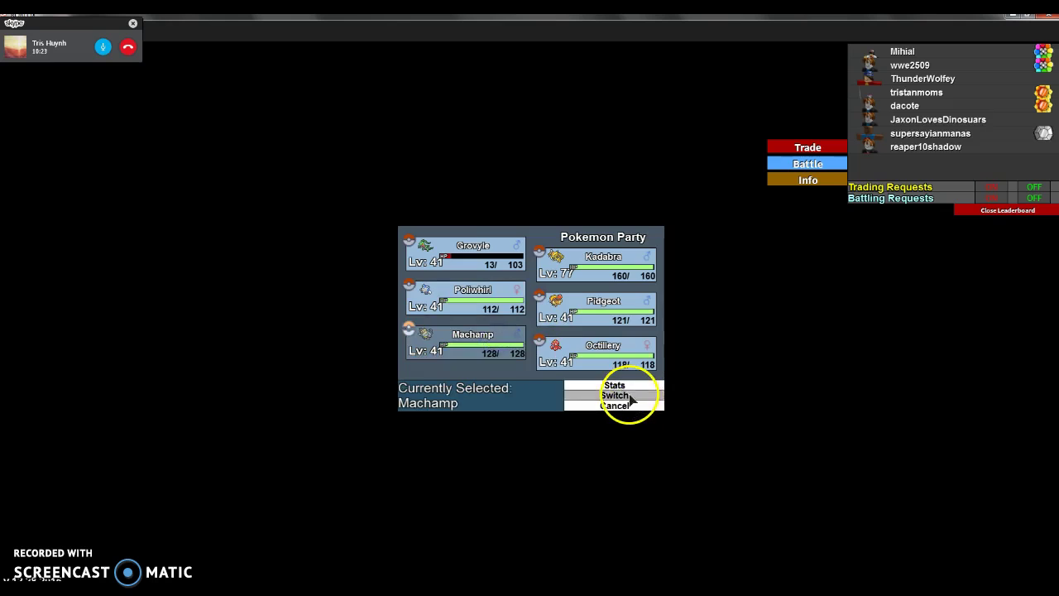
left_click(629, 396)
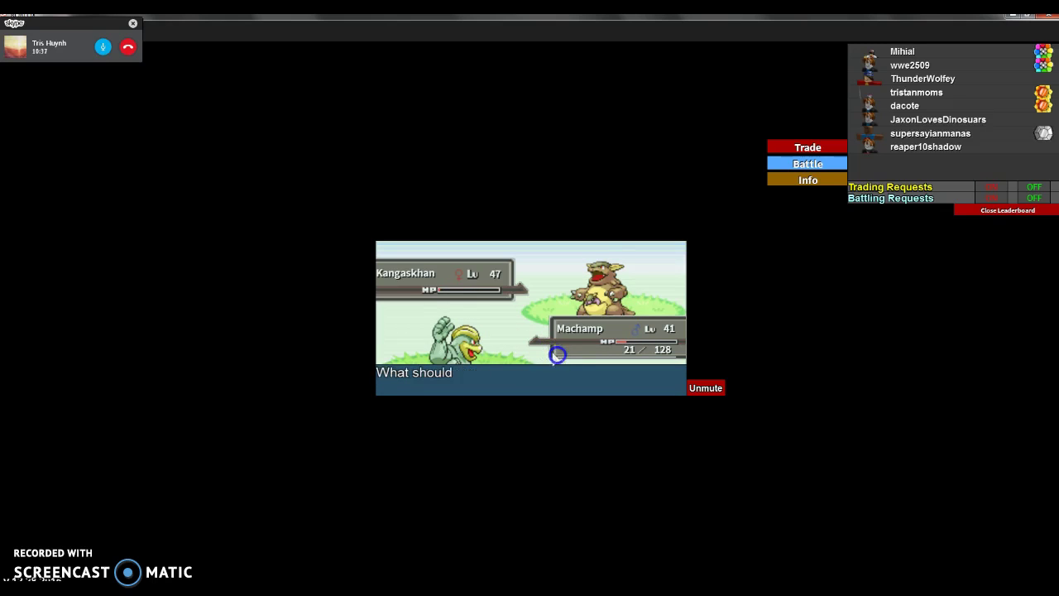
left_click(610, 370)
left_click(546, 370)
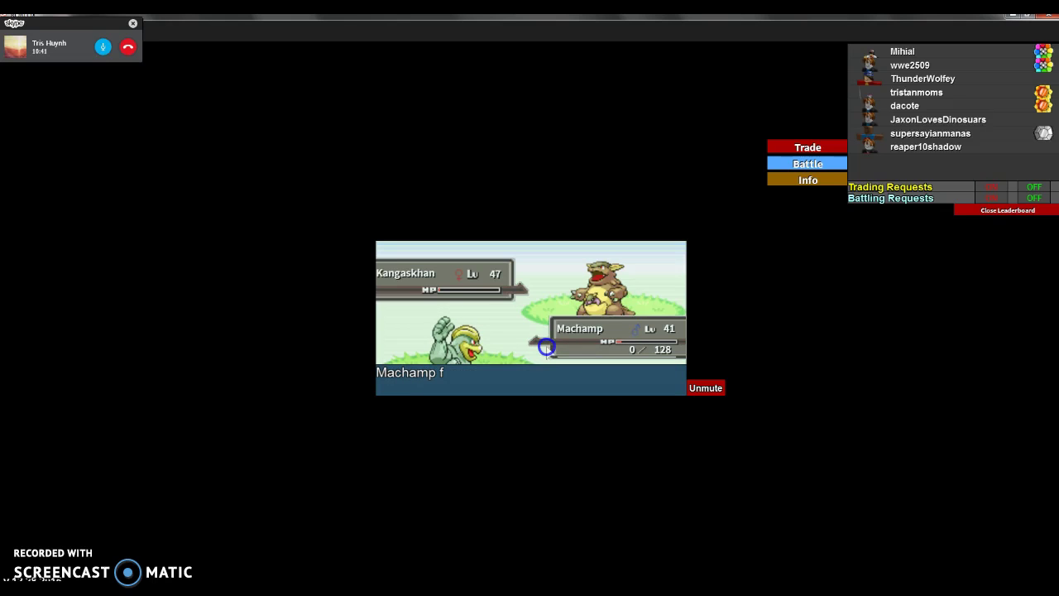
left_click(538, 344)
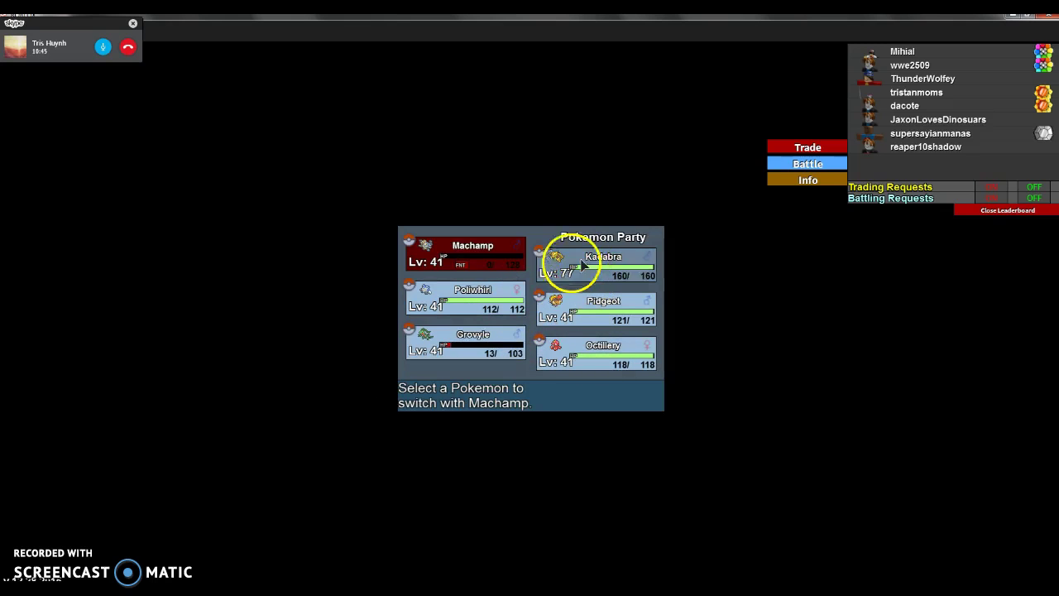
Switch in Poliwhirl and attack Kangaskhan with Bubblebeam.
left_click(484, 301)
left_click(625, 407)
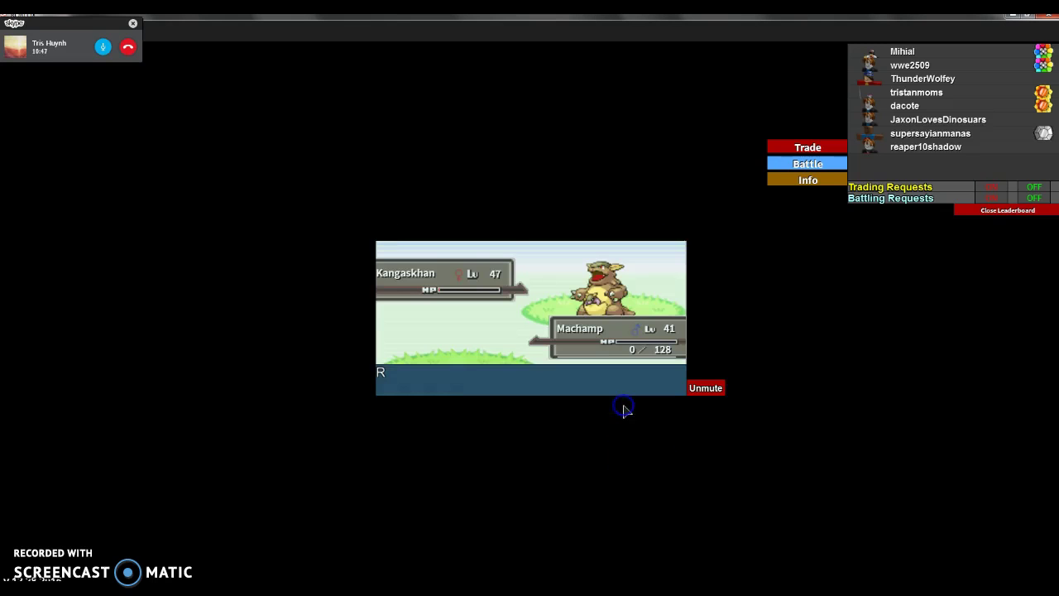
left_click(608, 382)
left_click(580, 367)
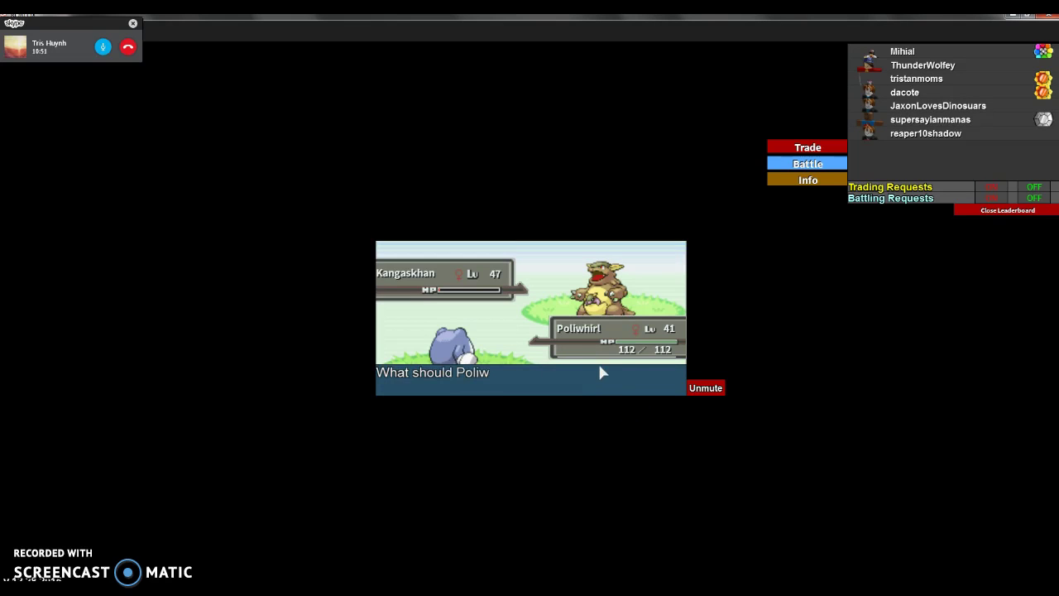
left_click(600, 377)
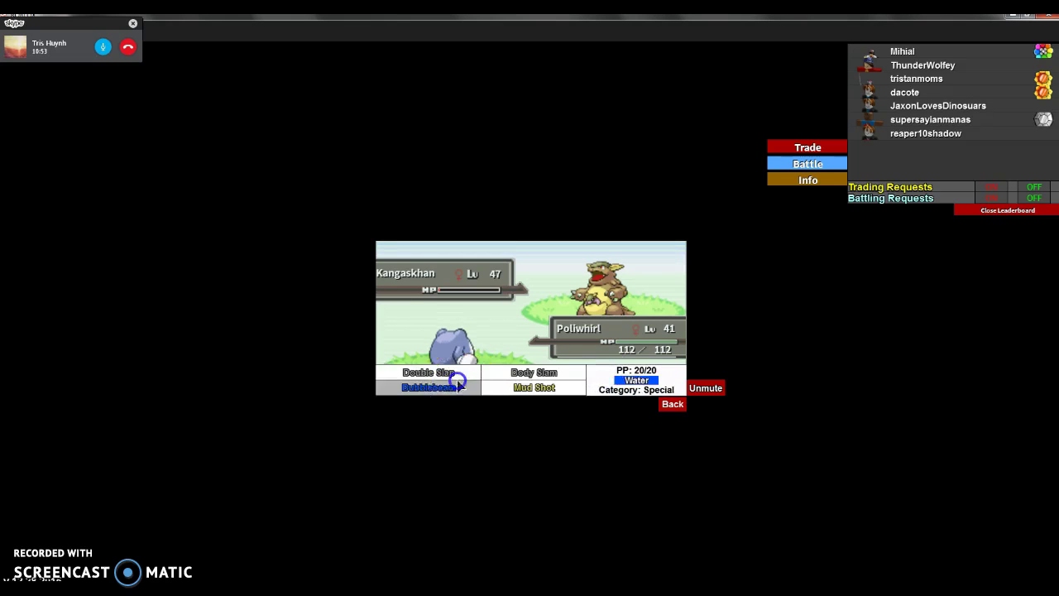
left_click(480, 383)
Go through the messages to the 1763 exp gain and the $500 victory.
left_click(526, 381)
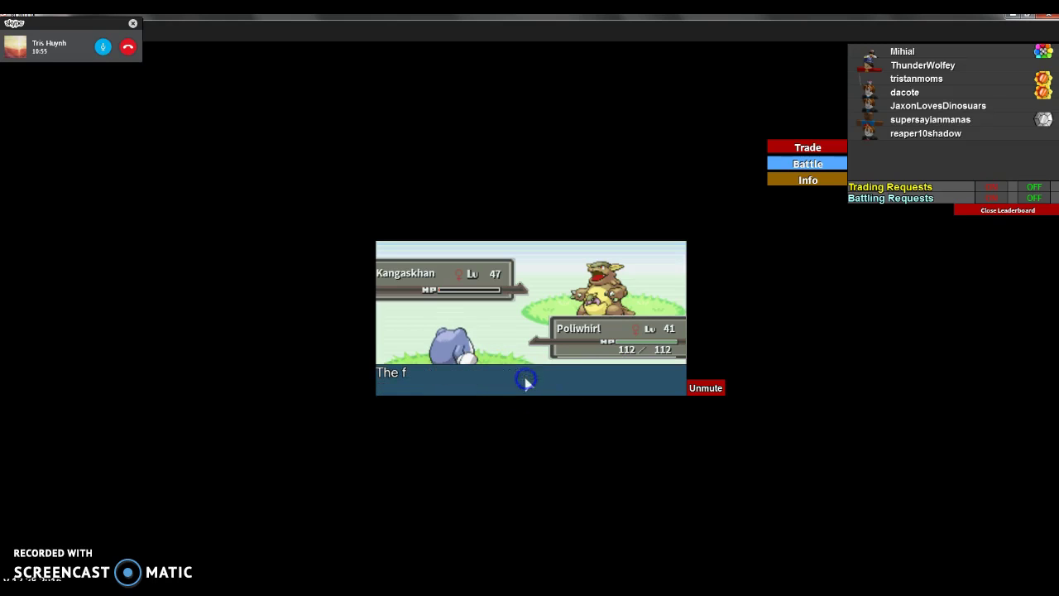
left_click(515, 357)
left_click(516, 353)
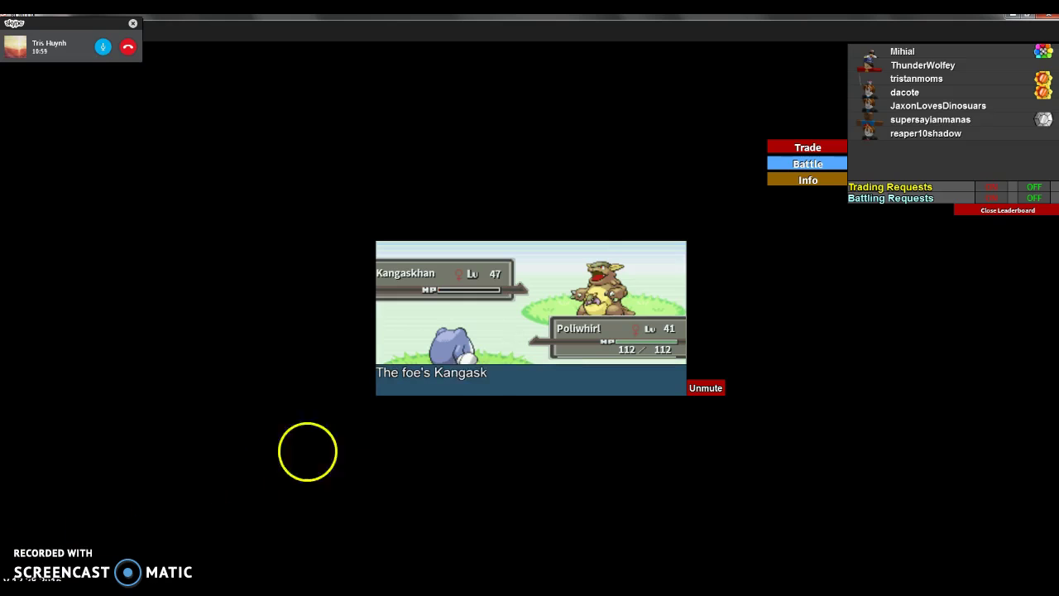
left_click(527, 362)
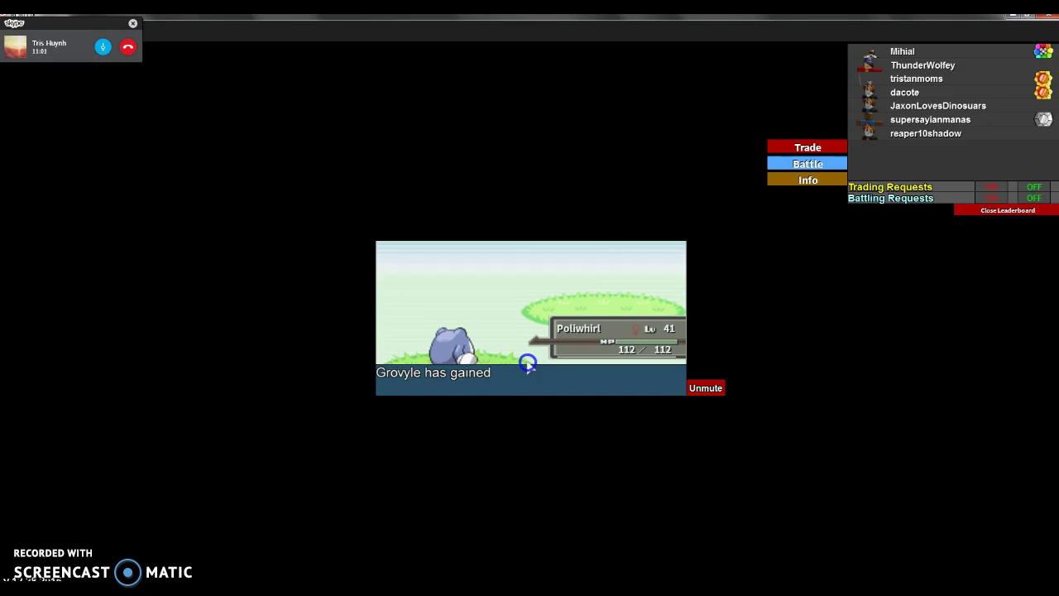
left_click(533, 344)
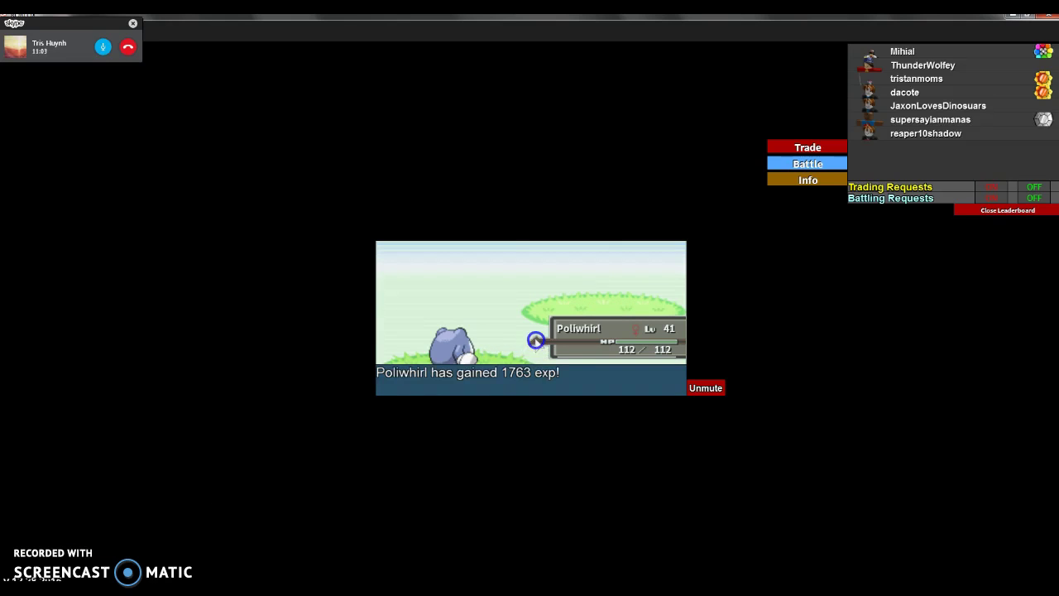
left_click(514, 348)
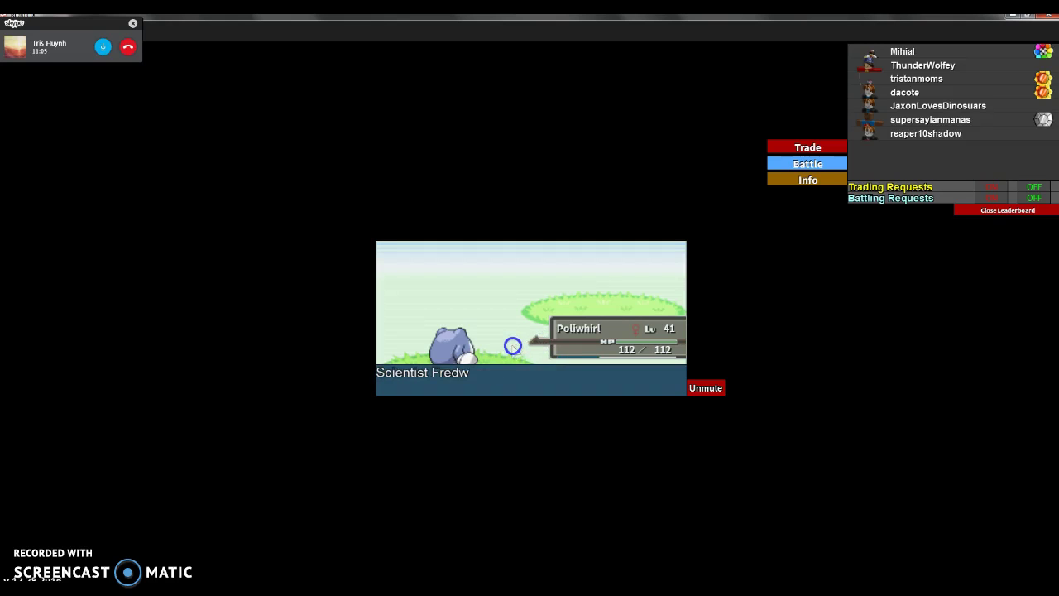
left_click(560, 367)
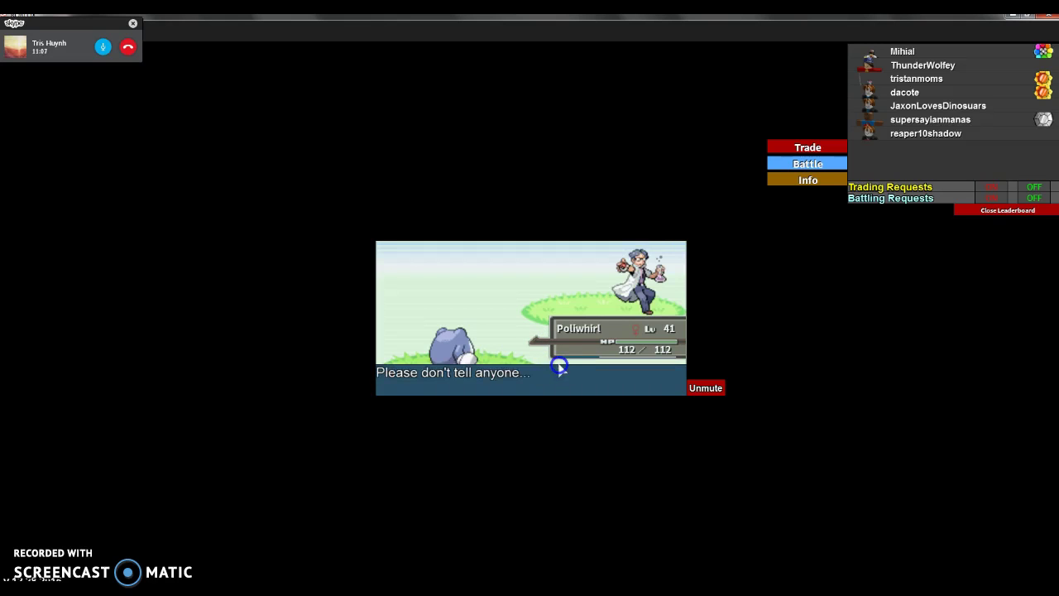
left_click(588, 380)
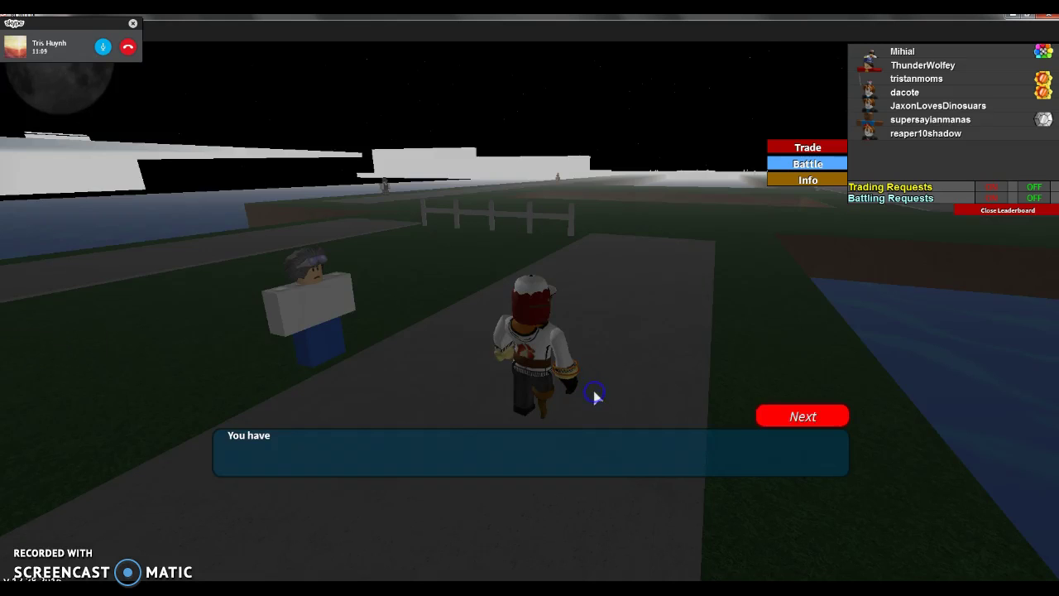
Use both remaining Super Potions from the Bag on Grovyle, then close the Bag.
left_click(802, 418)
left_click(45, 347)
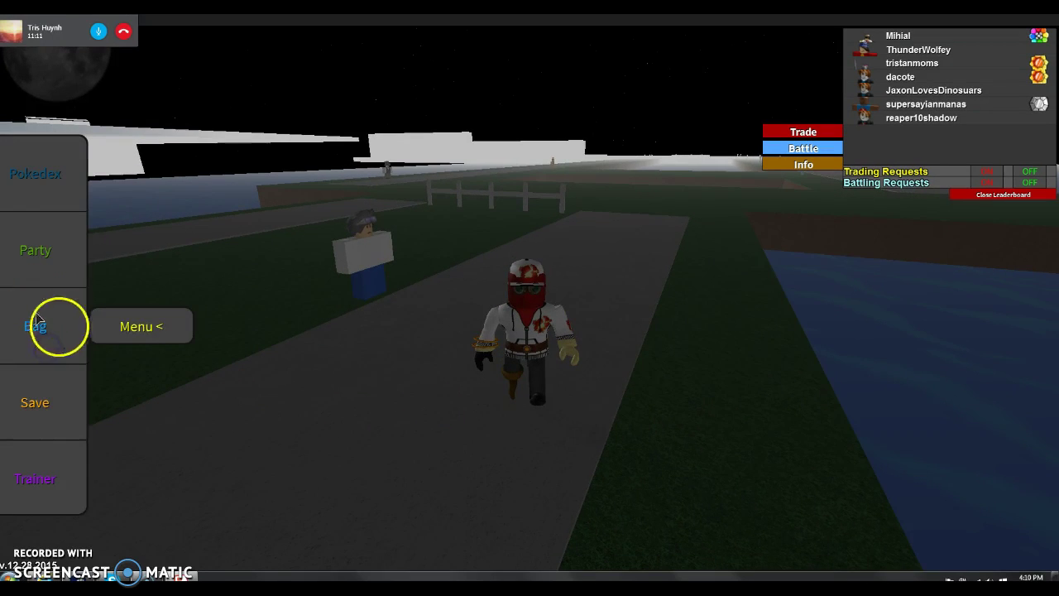
left_click(58, 327)
left_click(414, 247)
left_click(698, 490)
left_click(426, 276)
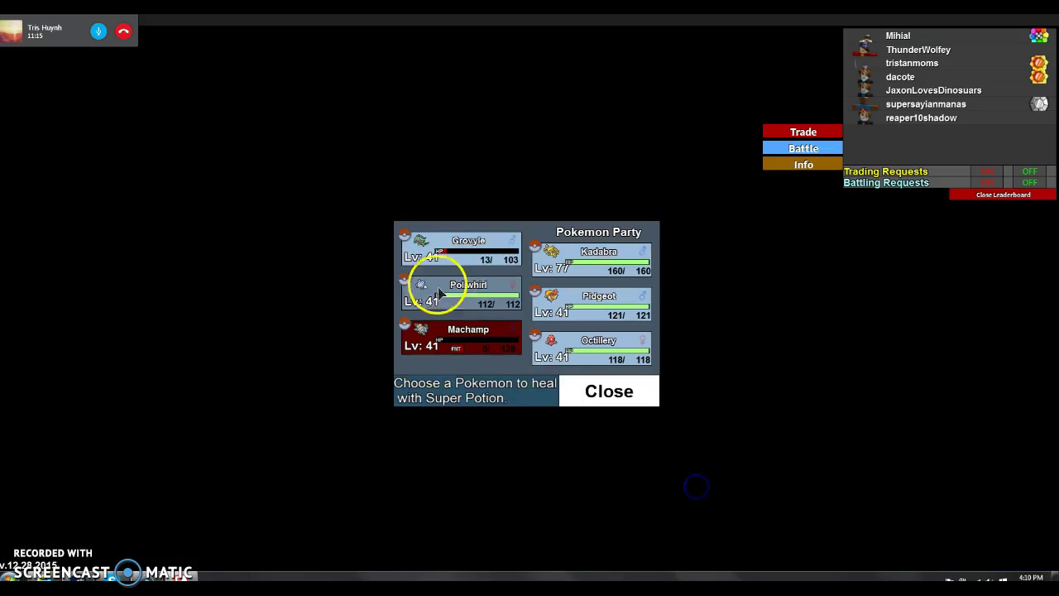
left_click(460, 262)
left_click(693, 489)
left_click(455, 265)
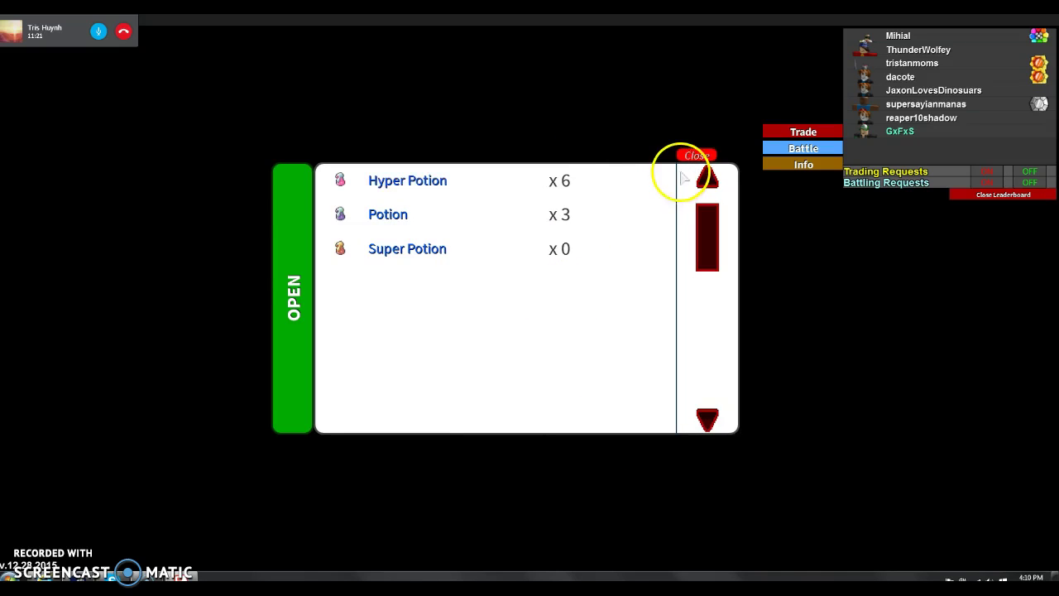
left_click(697, 157)
Turn the camera, walk to Gentleman Gates, and start his battle against level 45 Meowth.
right_click(564, 280)
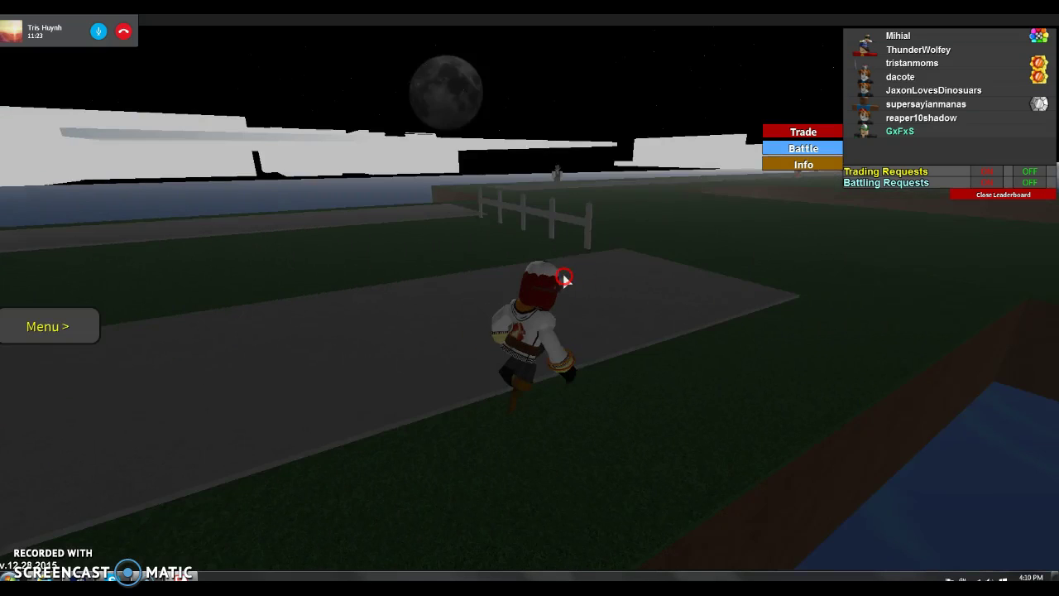
key("w")
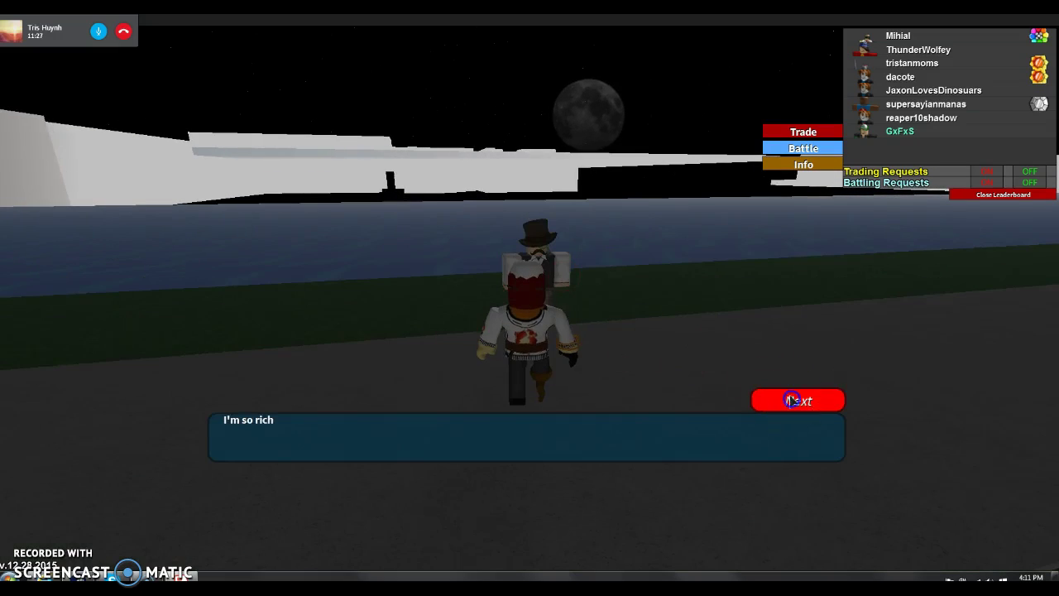
left_click(788, 399)
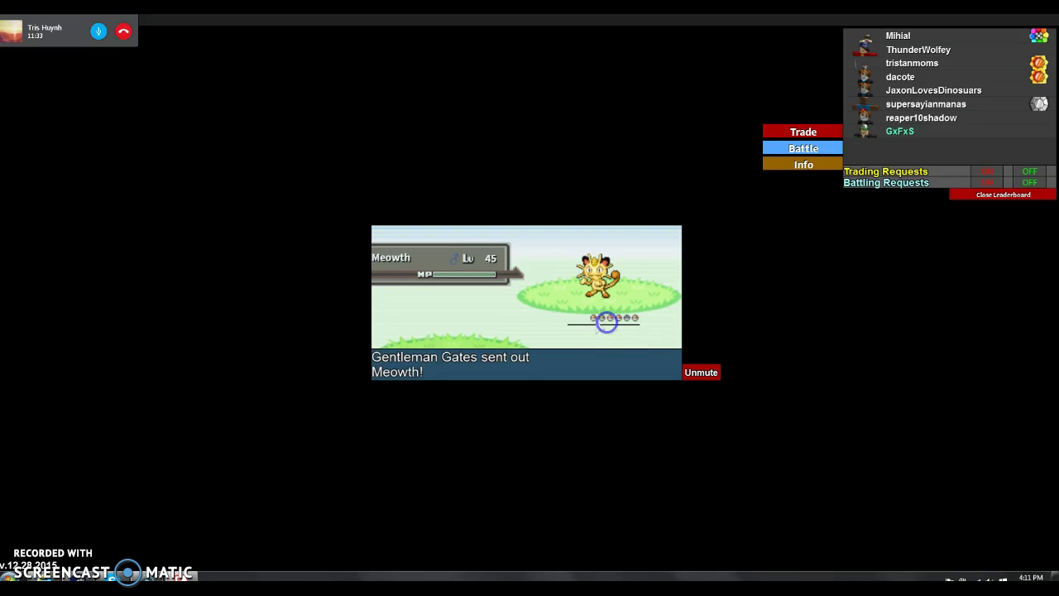
Send out Grovyle and knock out the foe's Meowth.
left_click(606, 323)
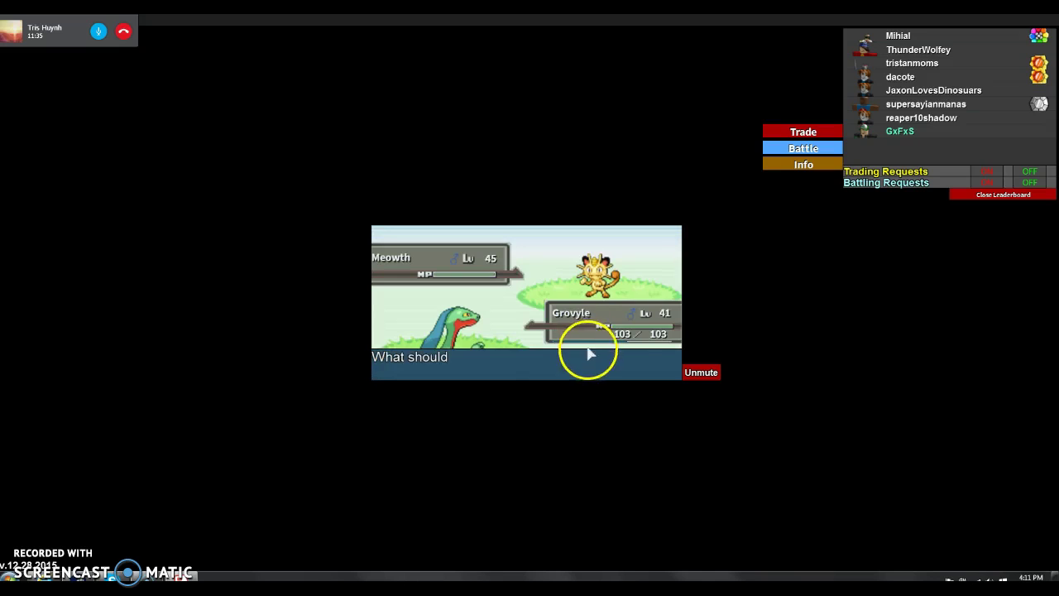
left_click(601, 357)
left_click(439, 358)
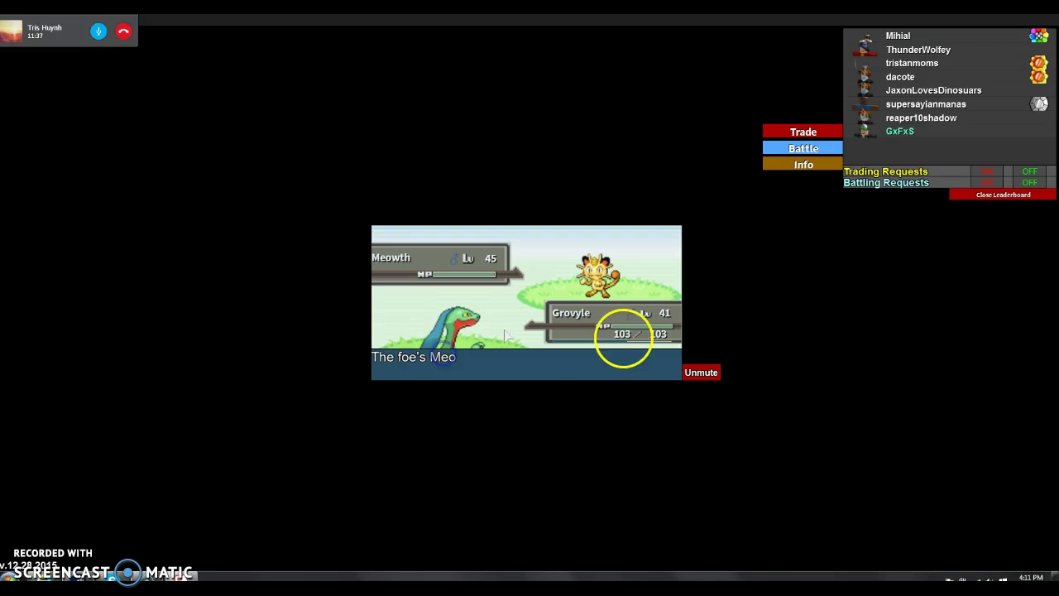
left_click(619, 339)
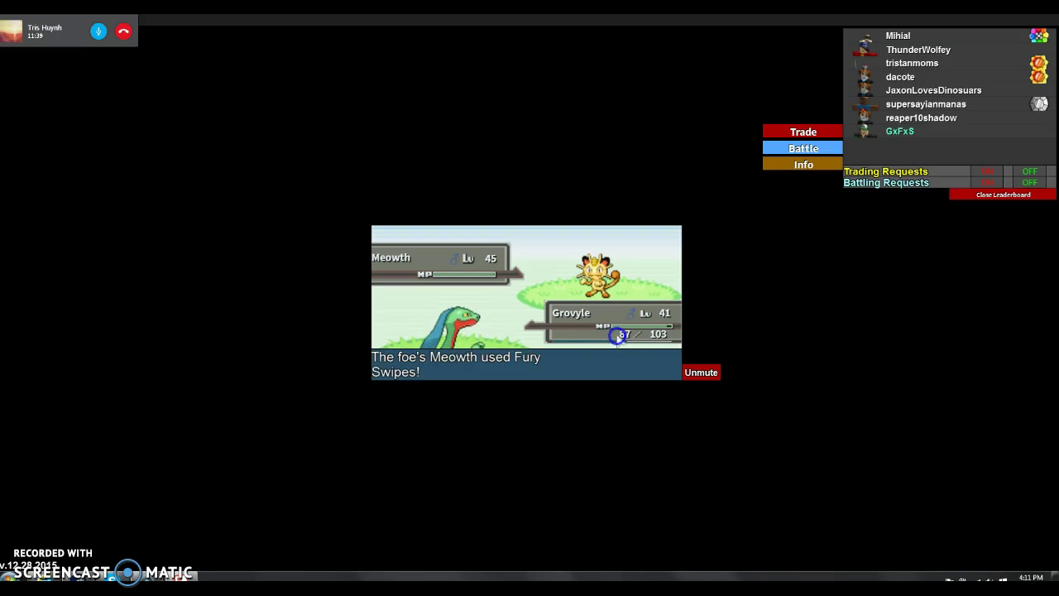
left_click(608, 336)
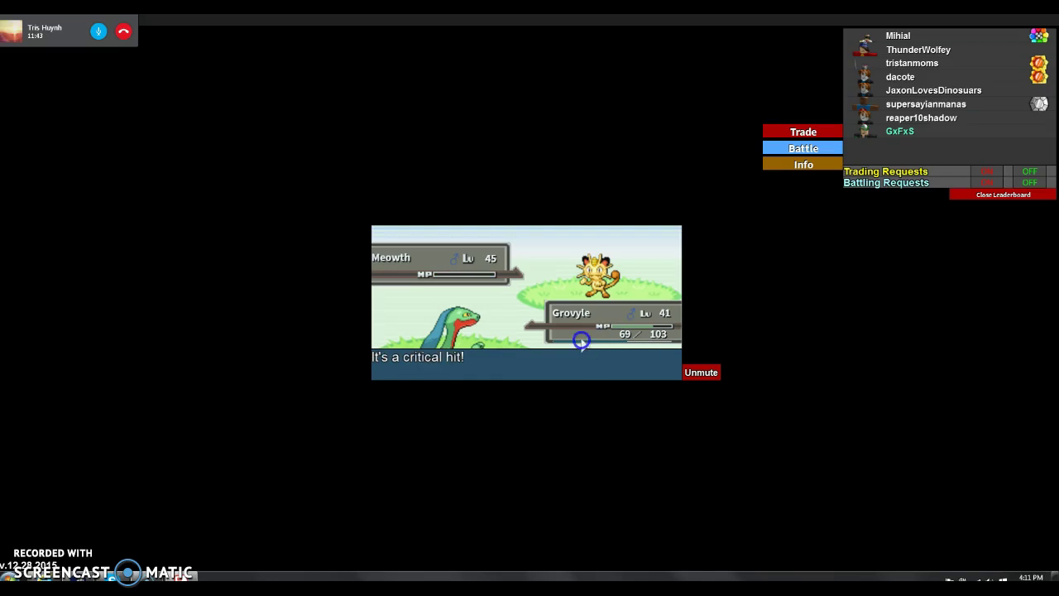
left_click(581, 343)
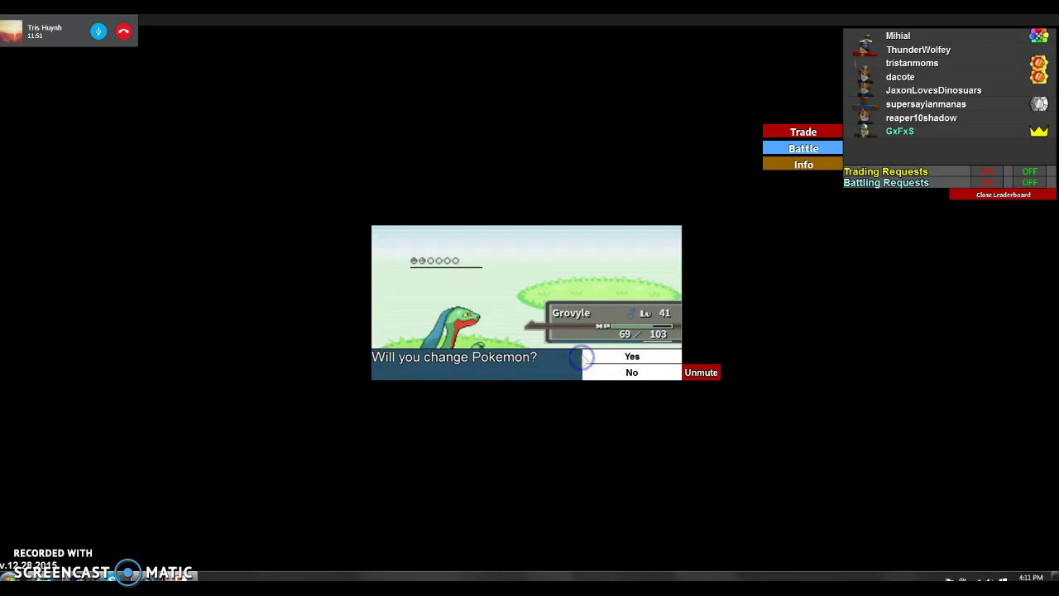
Keep Grovyle in to attack Persian until Grovyle faints.
left_click(596, 358)
left_click(605, 382)
left_click(602, 374)
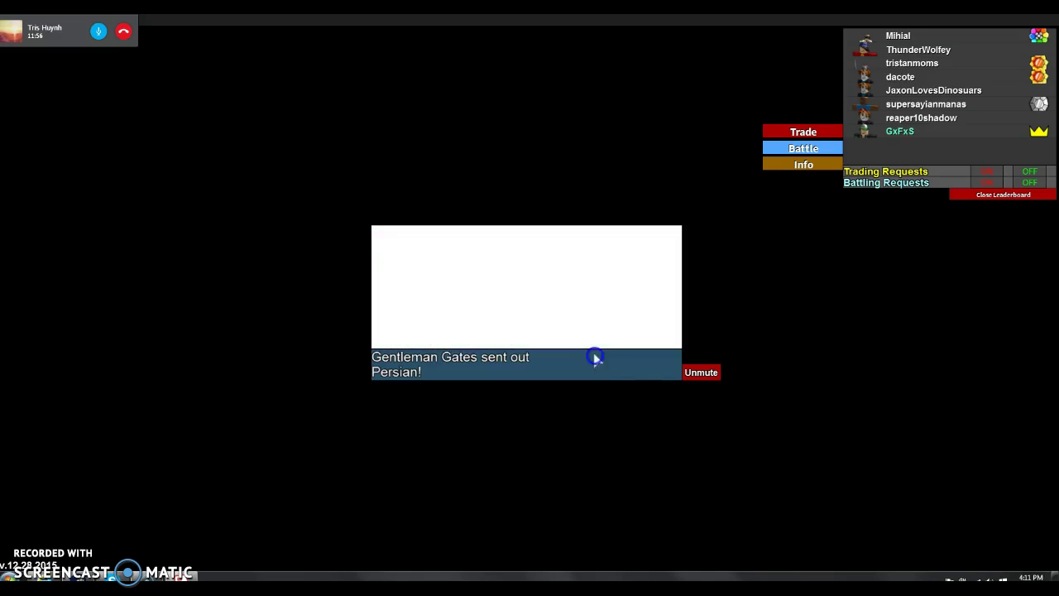
left_click(594, 356)
left_click(594, 357)
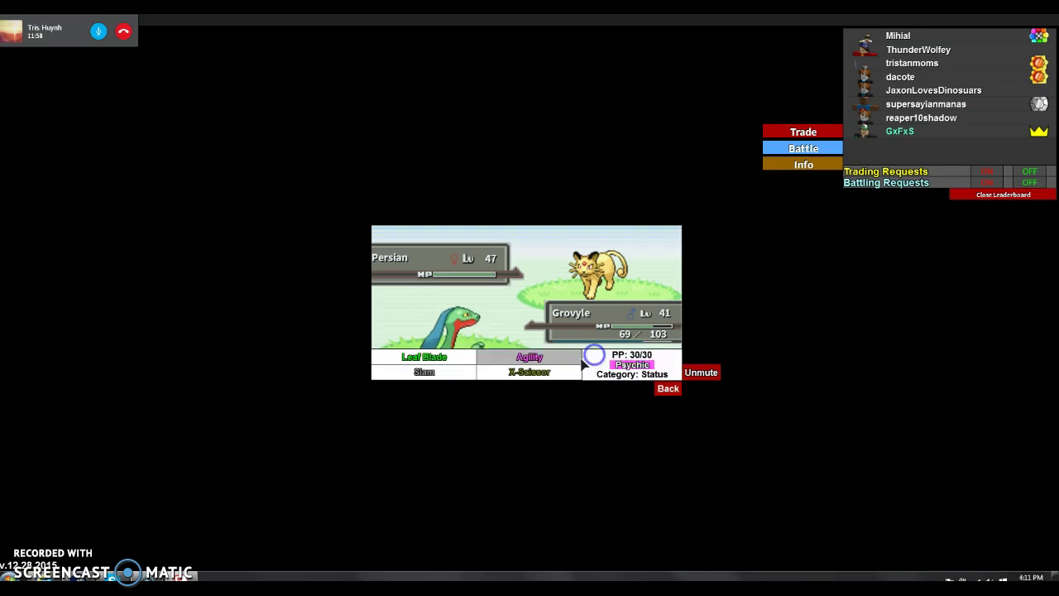
left_click(406, 357)
left_click(605, 354)
left_click(603, 349)
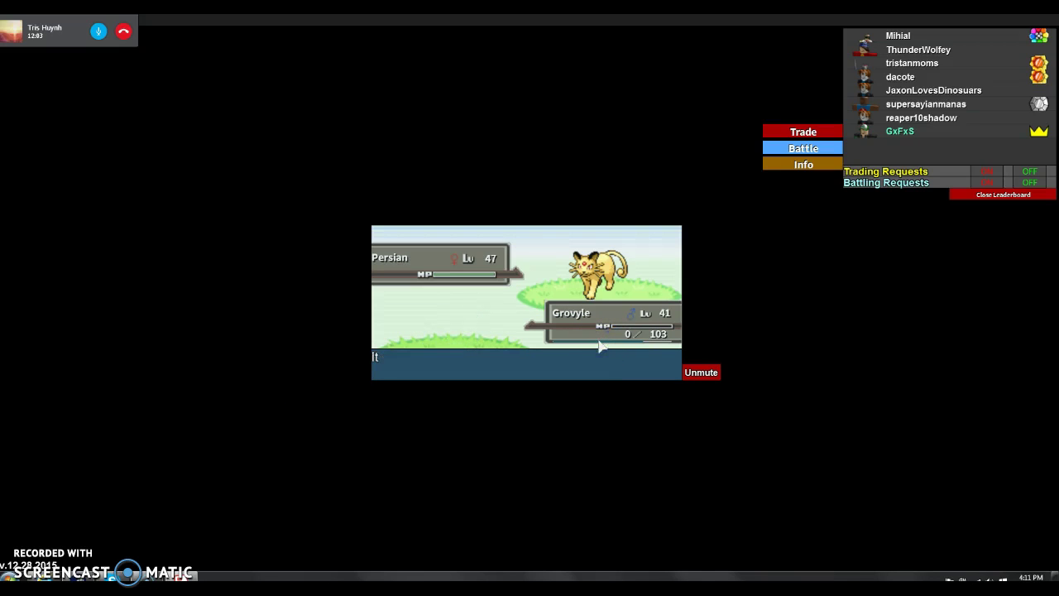
left_click(562, 311)
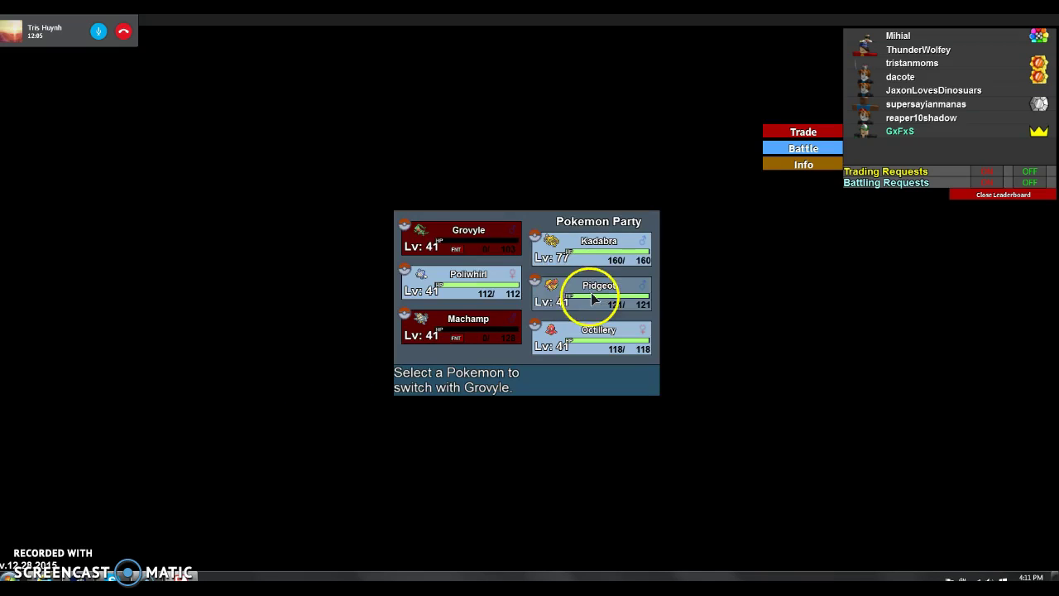
Send in Octillery and hit Persian with Octazooka twice and Focus Blast.
left_click(592, 334)
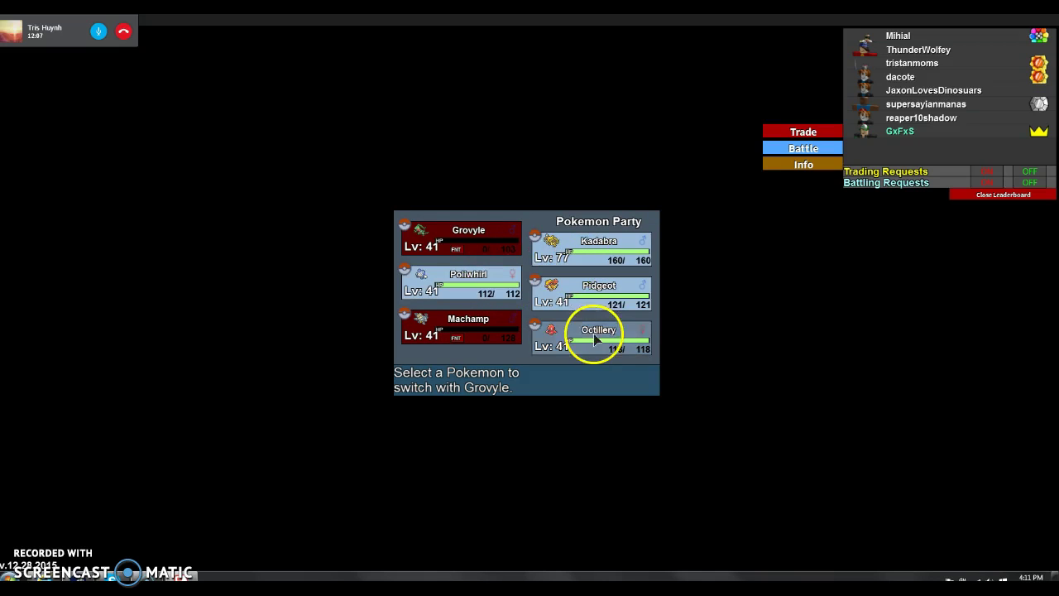
left_click(605, 381)
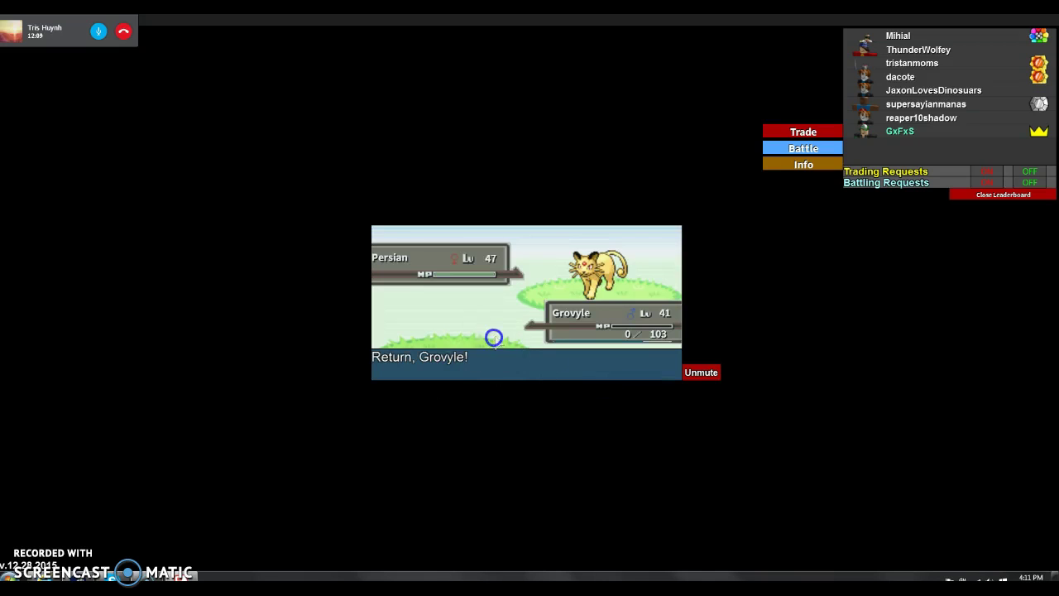
left_click(597, 356)
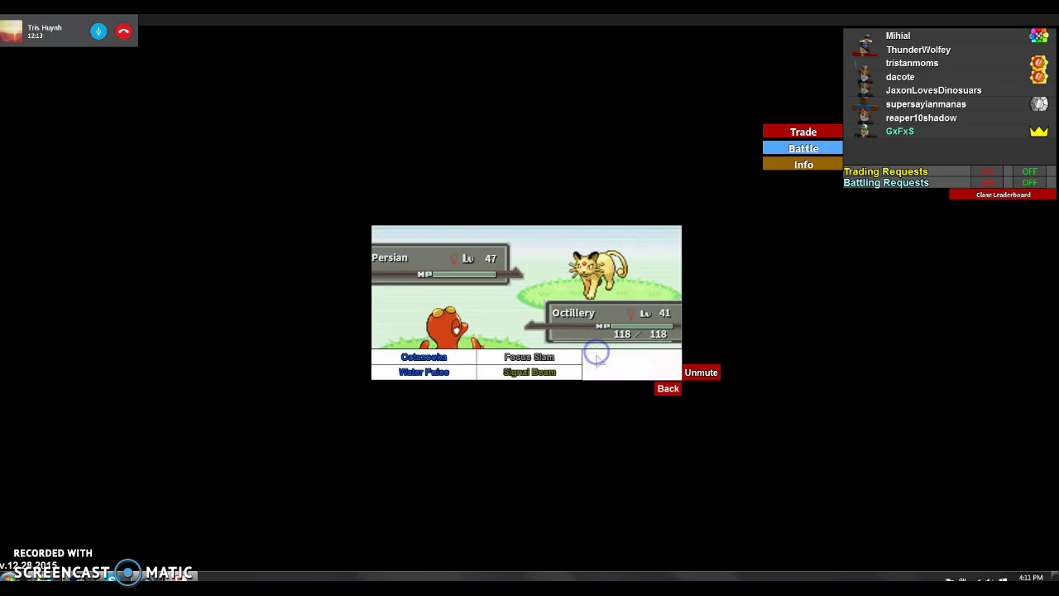
left_click(466, 356)
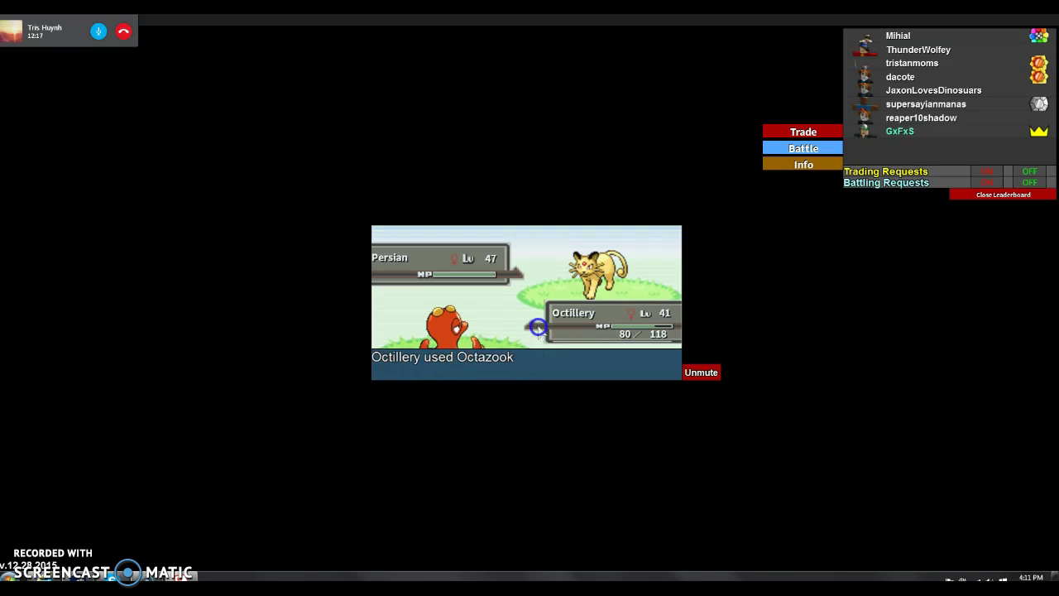
left_click(585, 359)
left_click(589, 357)
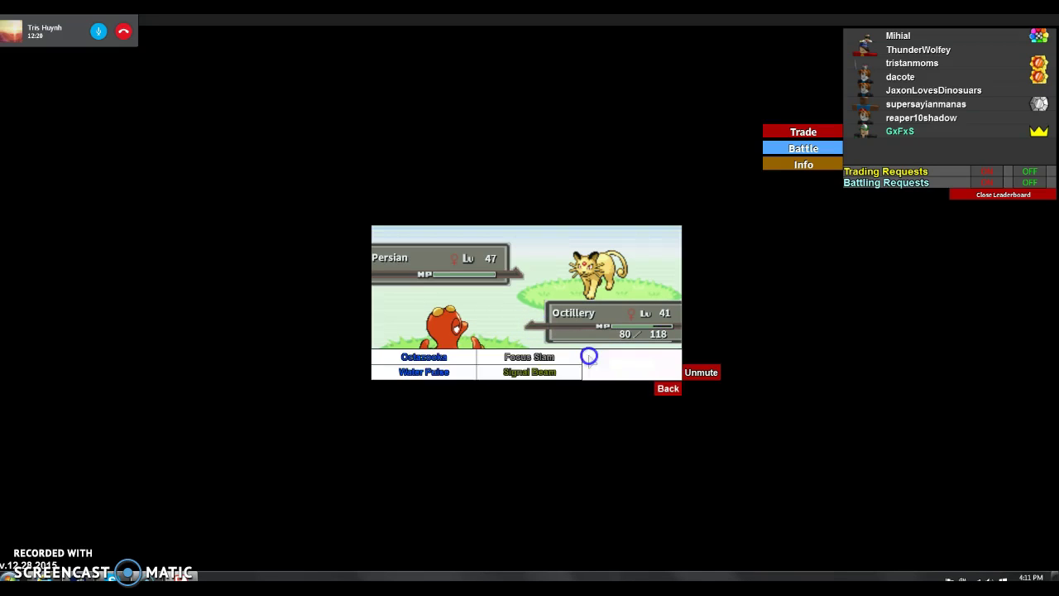
left_click(441, 357)
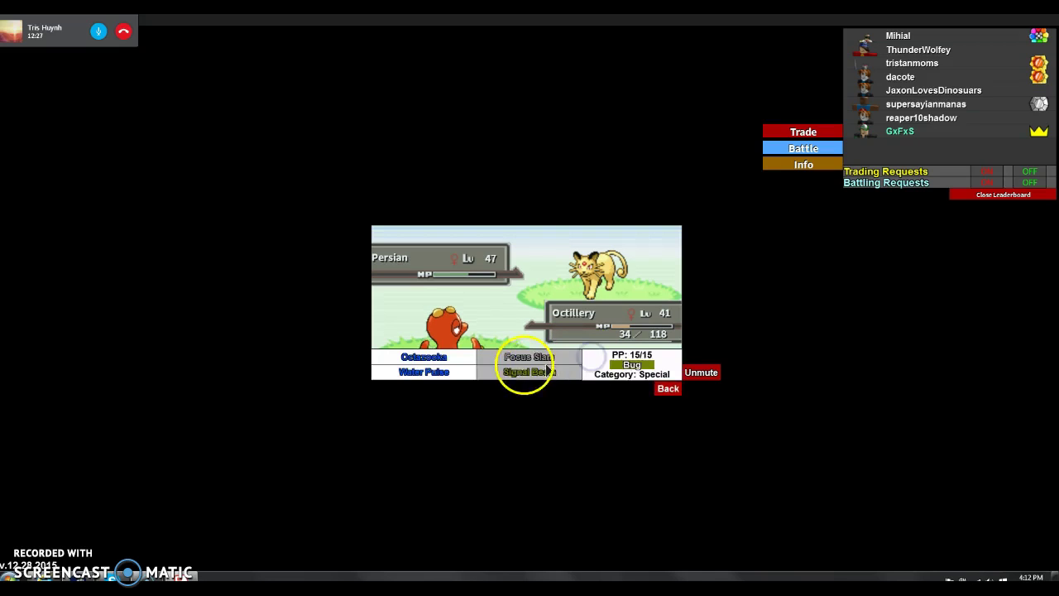
left_click(538, 358)
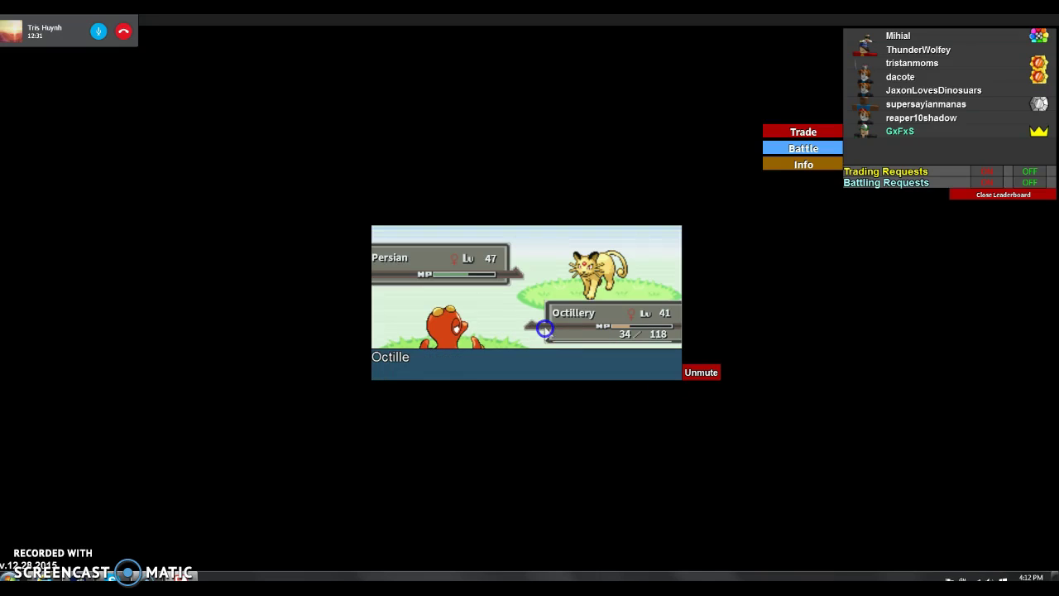
Keep attacking with Octillery until it faints, then send in Pidgeot.
left_click(552, 351)
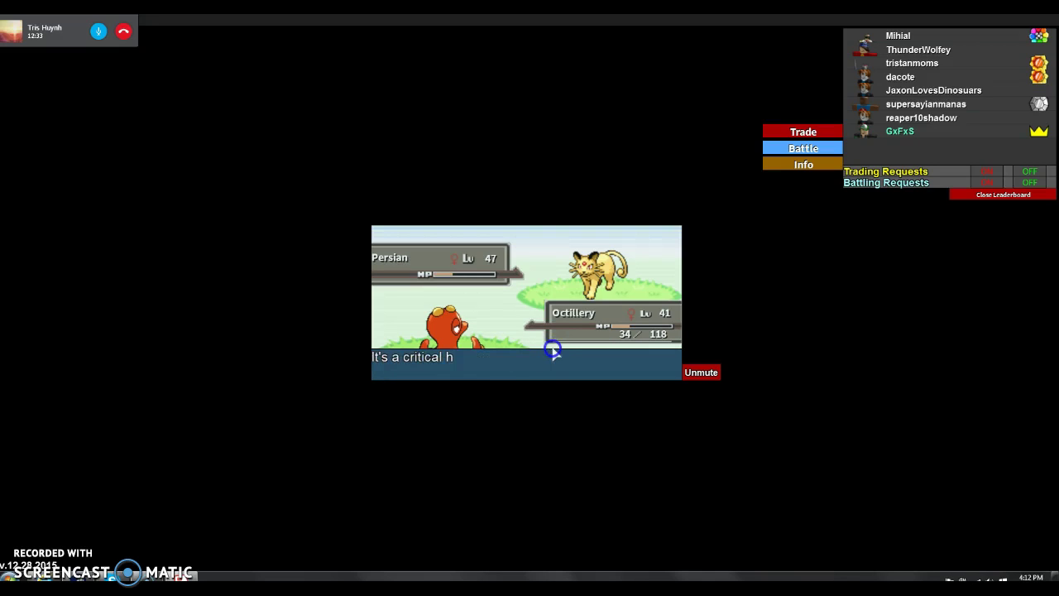
left_click(561, 350)
left_click(588, 356)
left_click(544, 373)
left_click(549, 331)
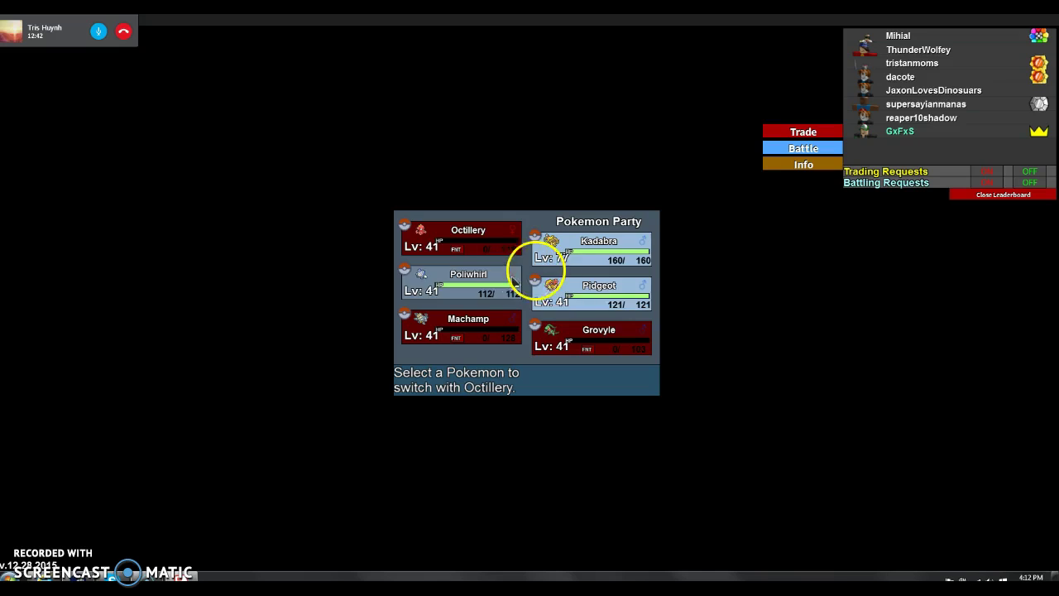
left_click(599, 300)
left_click(600, 386)
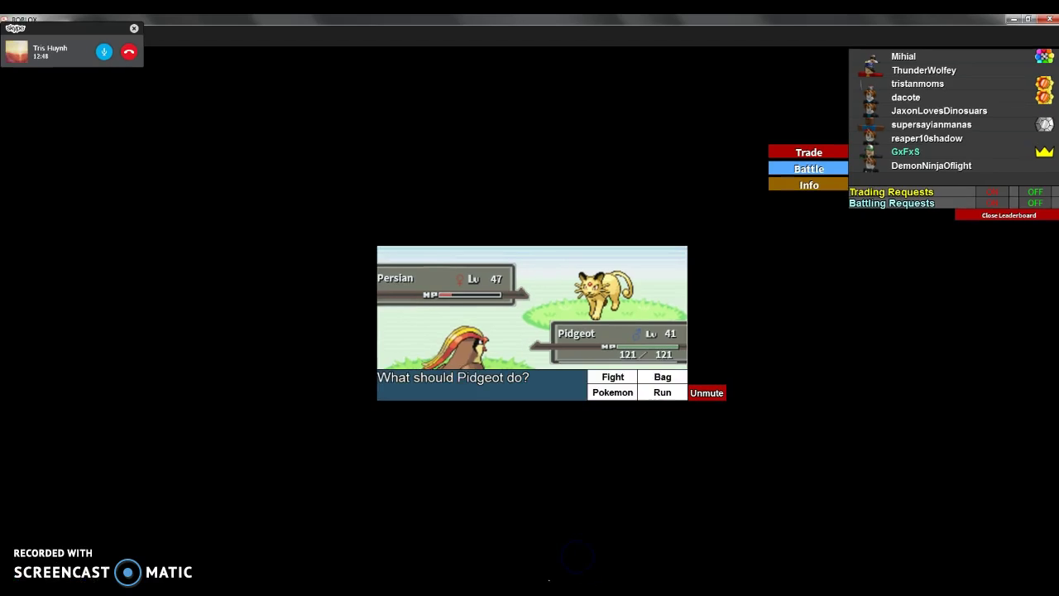
Attack Persian with Pidgeot's Twister until Persian is knocked out.
left_click(599, 401)
left_click(613, 383)
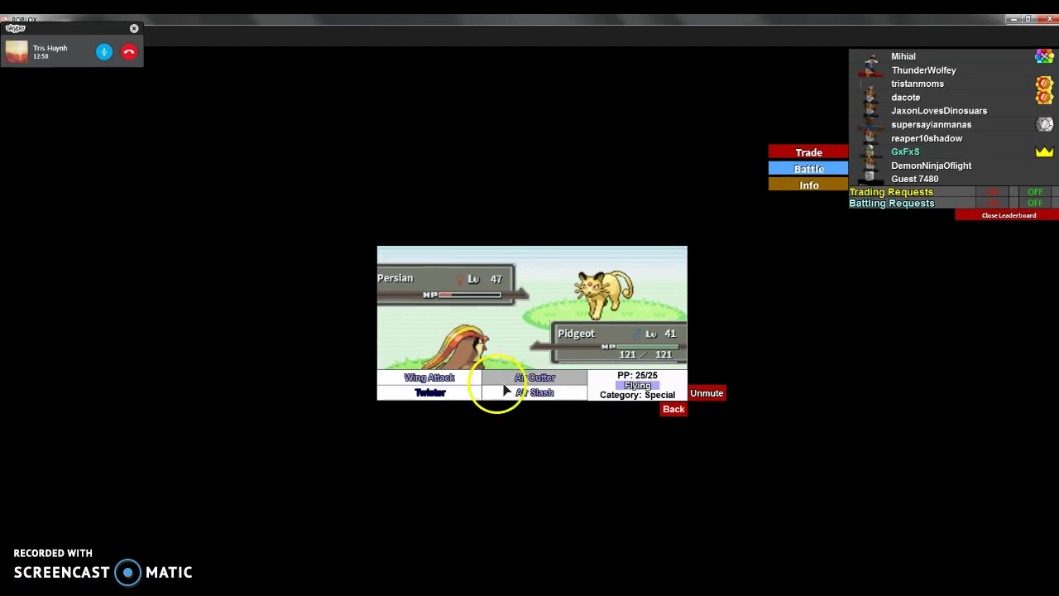
left_click(459, 392)
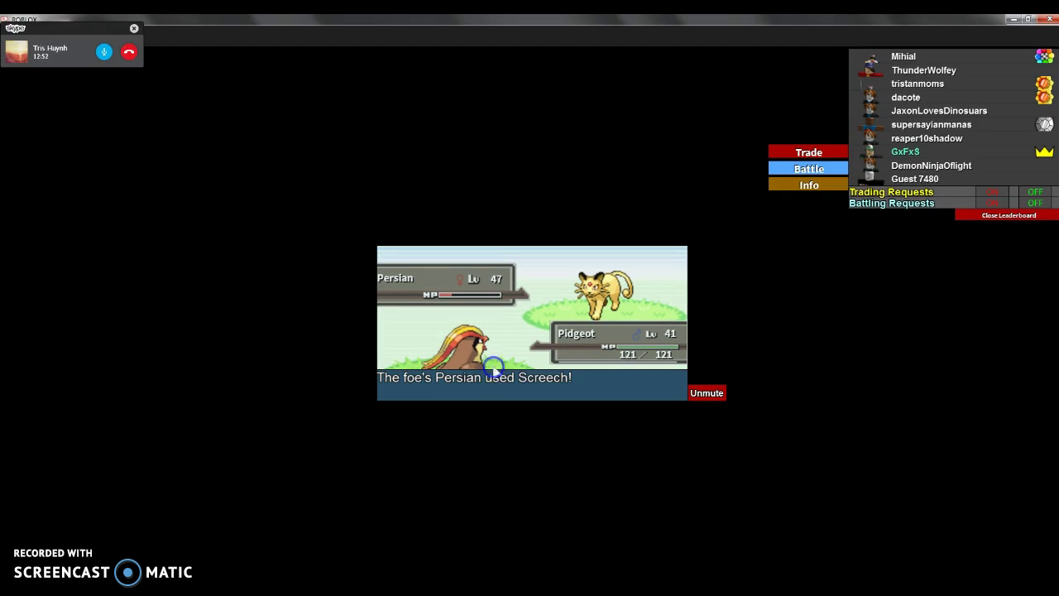
left_click(494, 371)
left_click(495, 374)
left_click(494, 374)
left_click(596, 377)
left_click(558, 378)
left_click(547, 356)
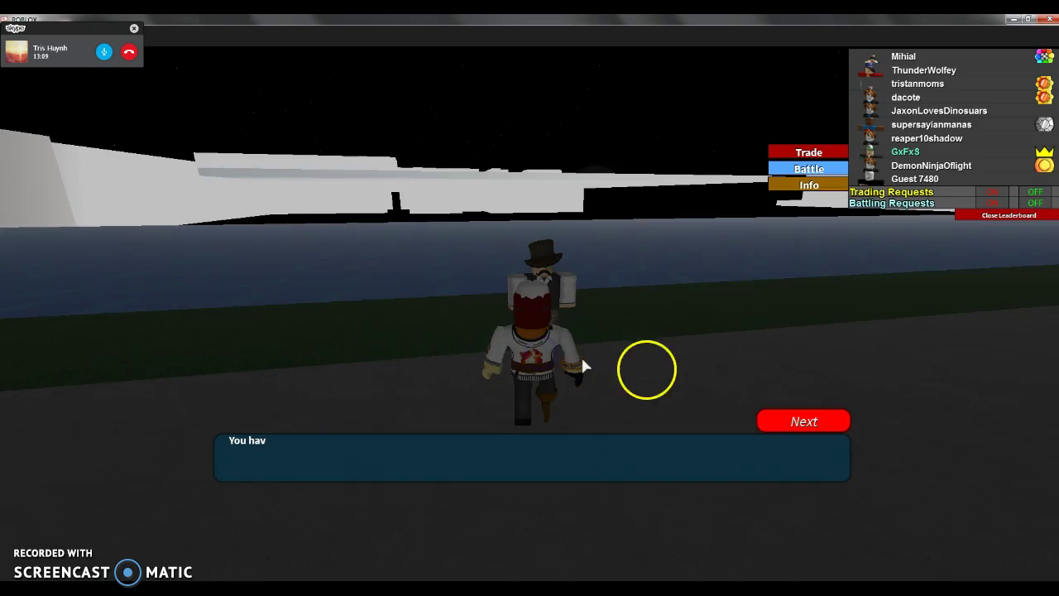
Dismiss the winnings message and run the character along the road.
left_click(783, 424)
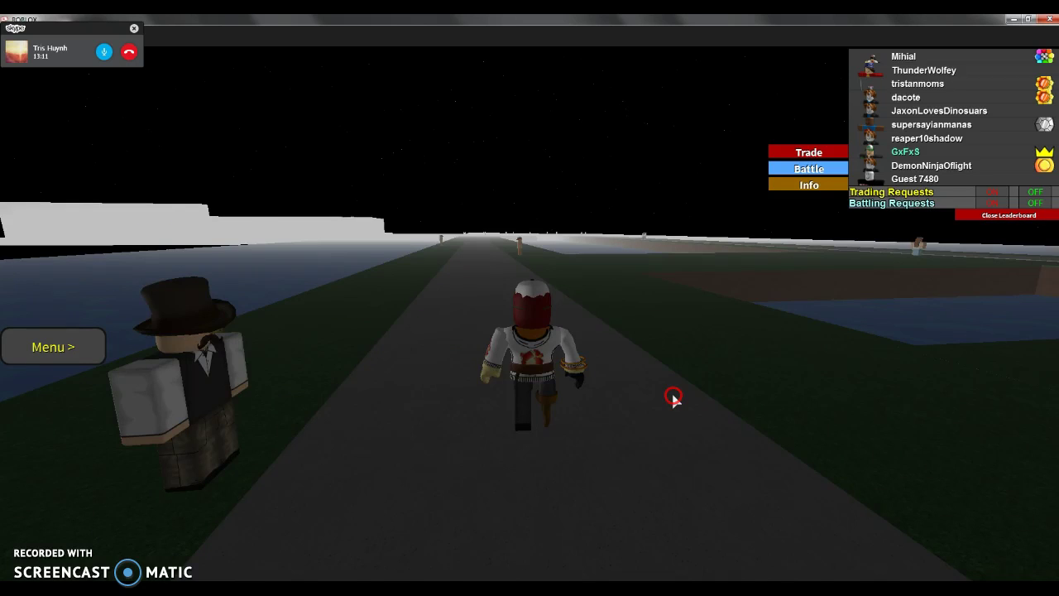
key("s")
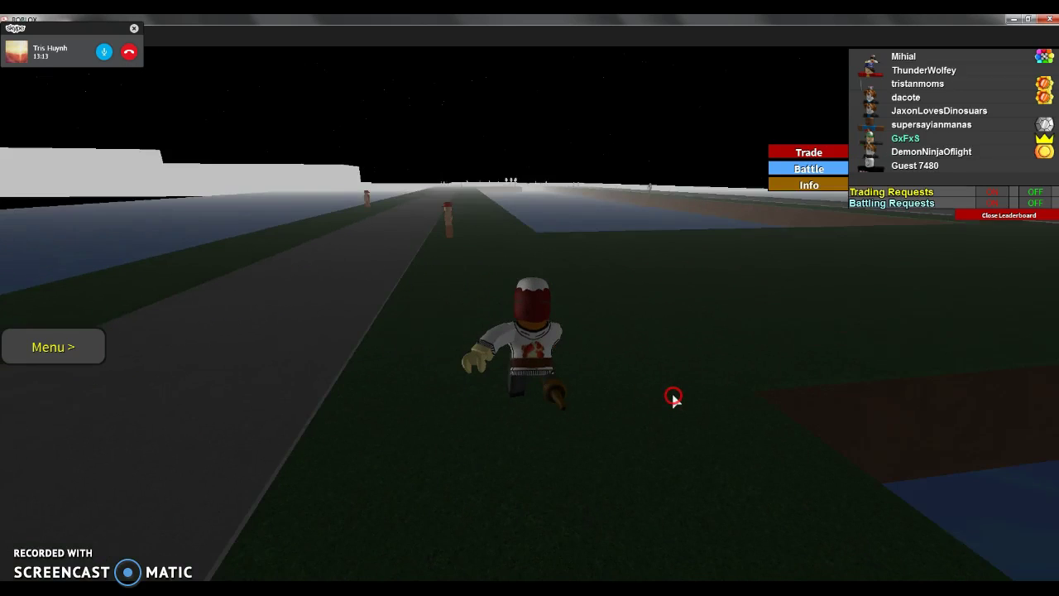
key("a")
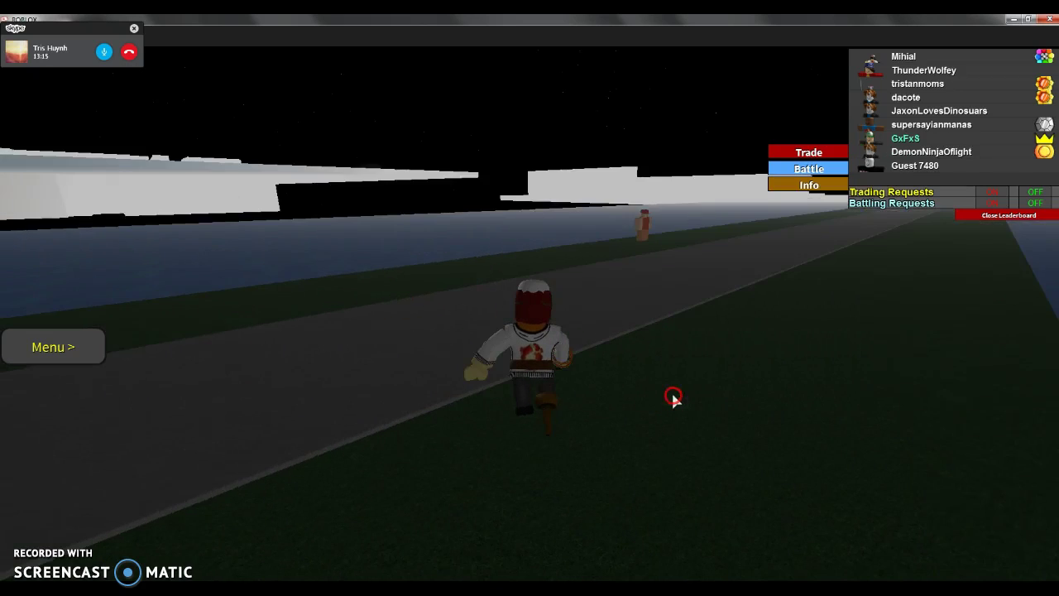
key("d")
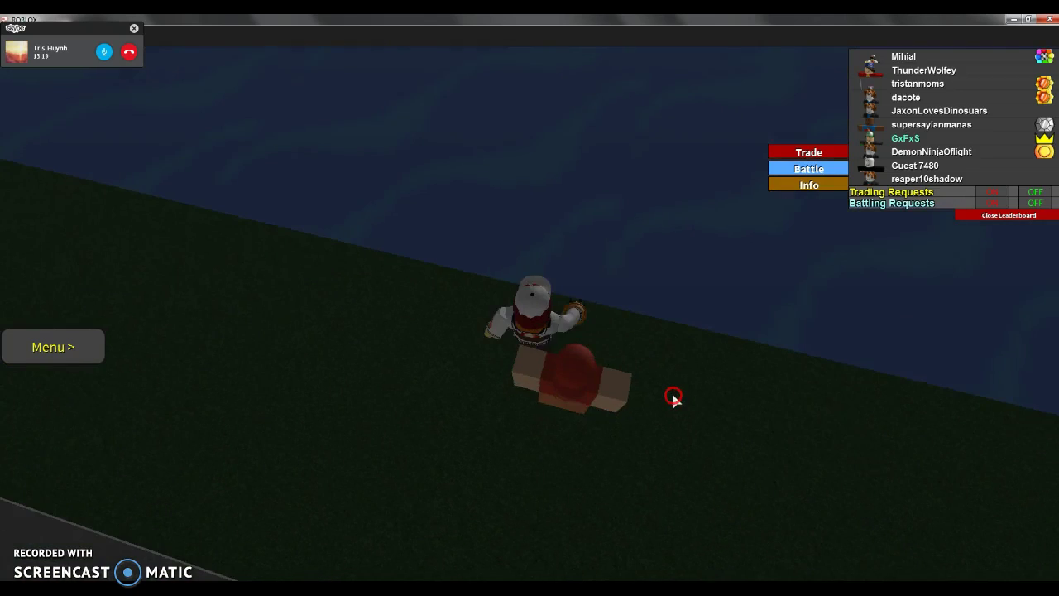
scroll(673, 398, "up", 5)
scroll(672, 401, "up", 2)
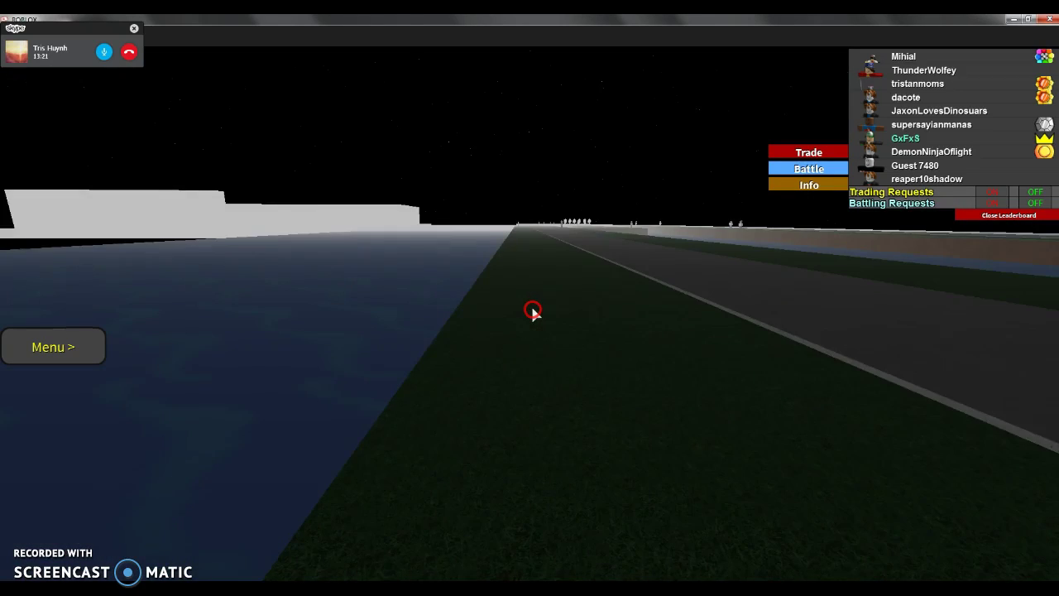
scroll(533, 311, "down", 3)
key("w")
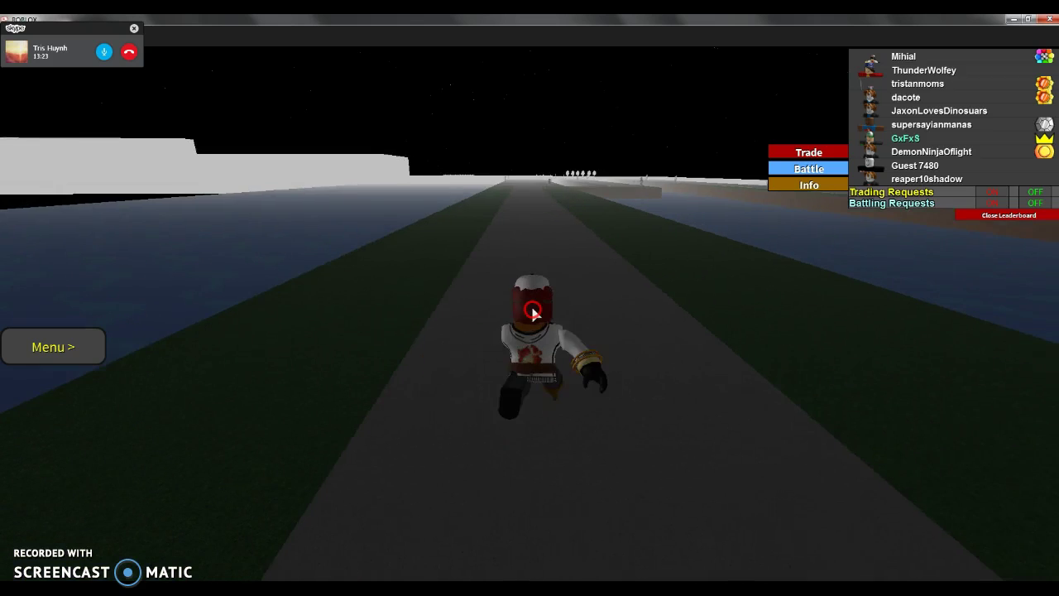
Steer onto the grass, turn the view, and run toward the water.
left_click(674, 182)
left_click(601, 245)
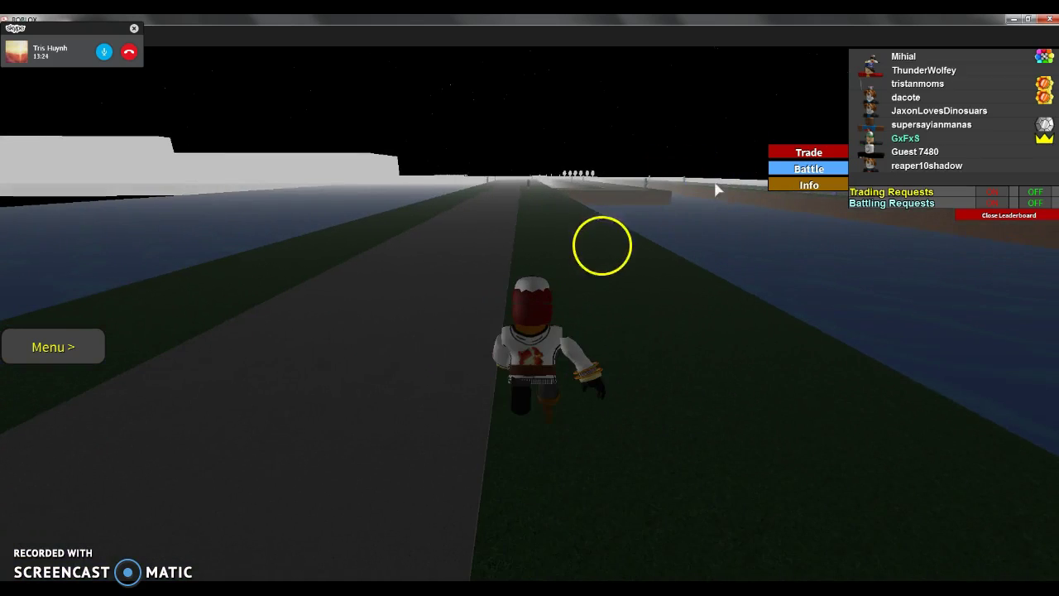
right_click(600, 253)
key("w")
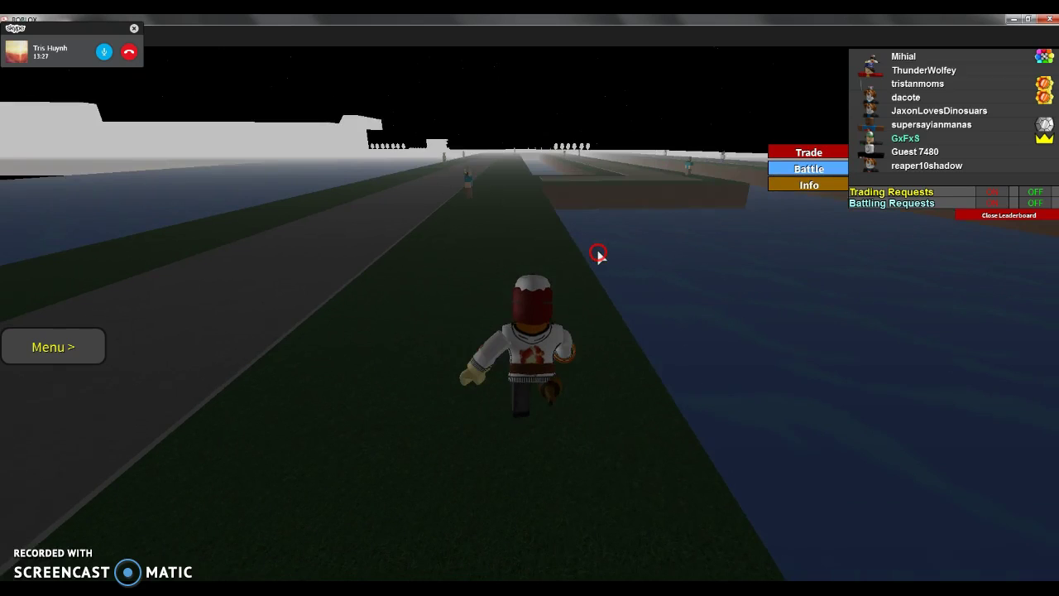
key("Left")
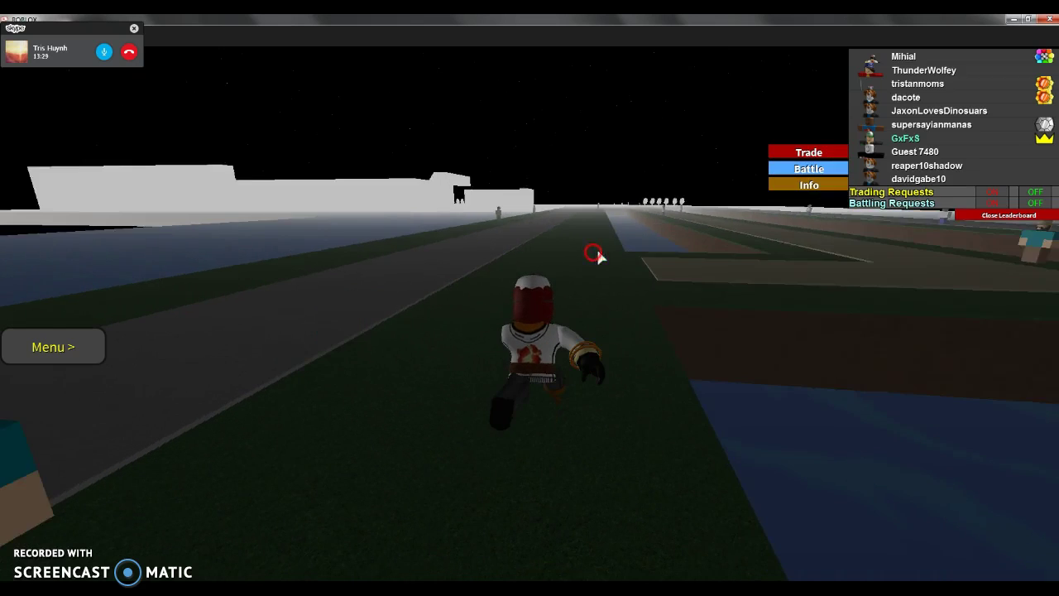
key("Left")
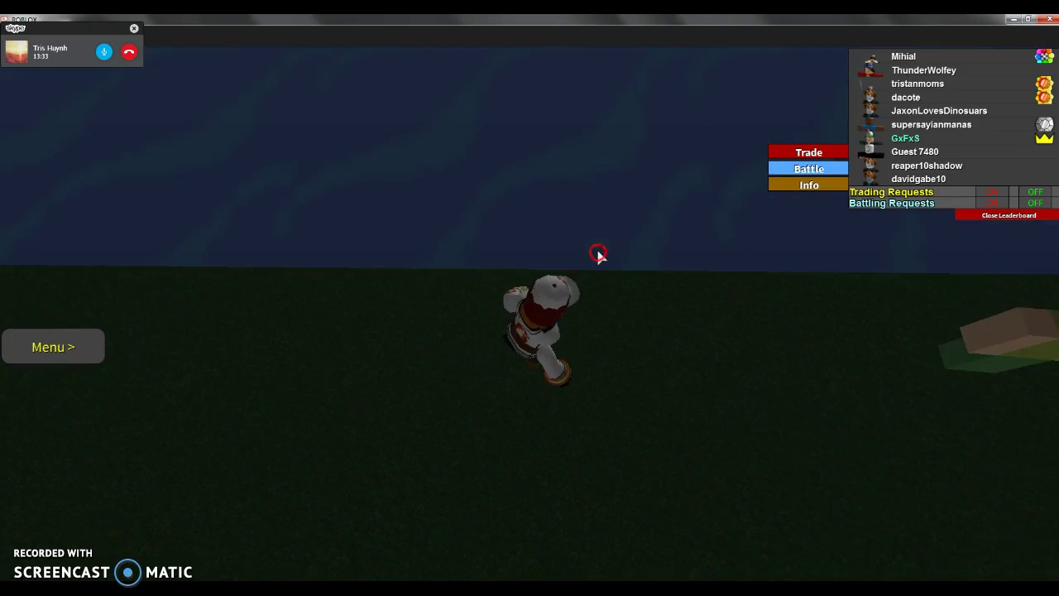
Knock out Camper Ken's Eevee with Energy Ball for 690 exp, then decline switching for Jolteon.
left_click(535, 312)
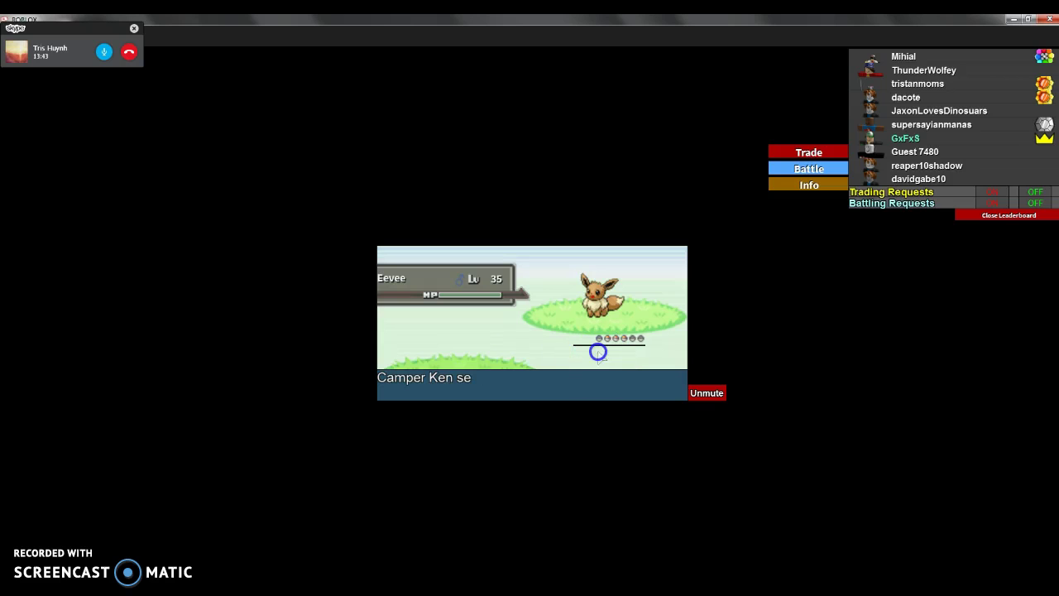
left_click(572, 348)
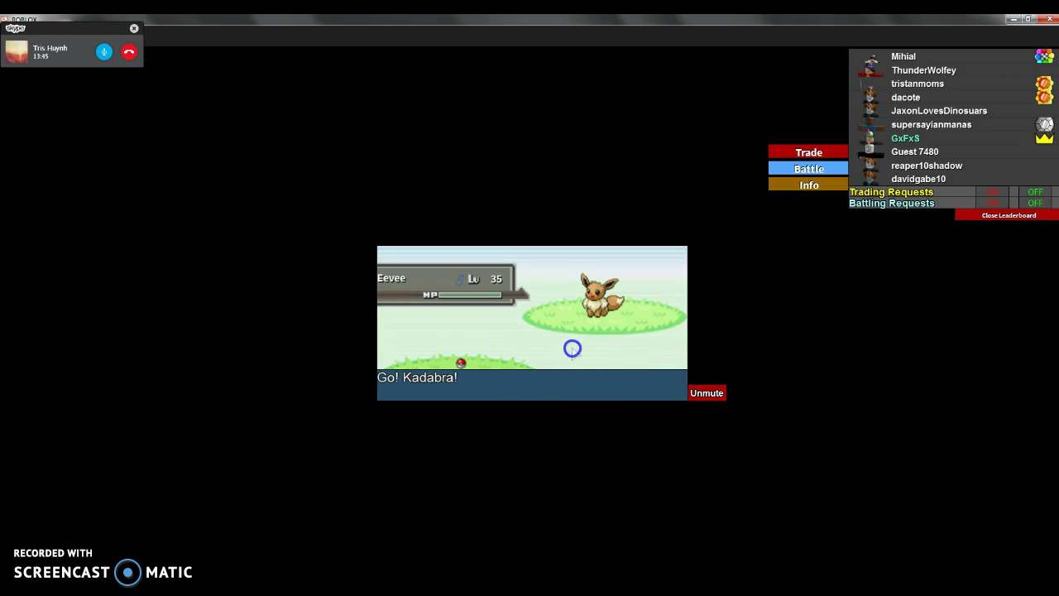
left_click(605, 360)
left_click(548, 378)
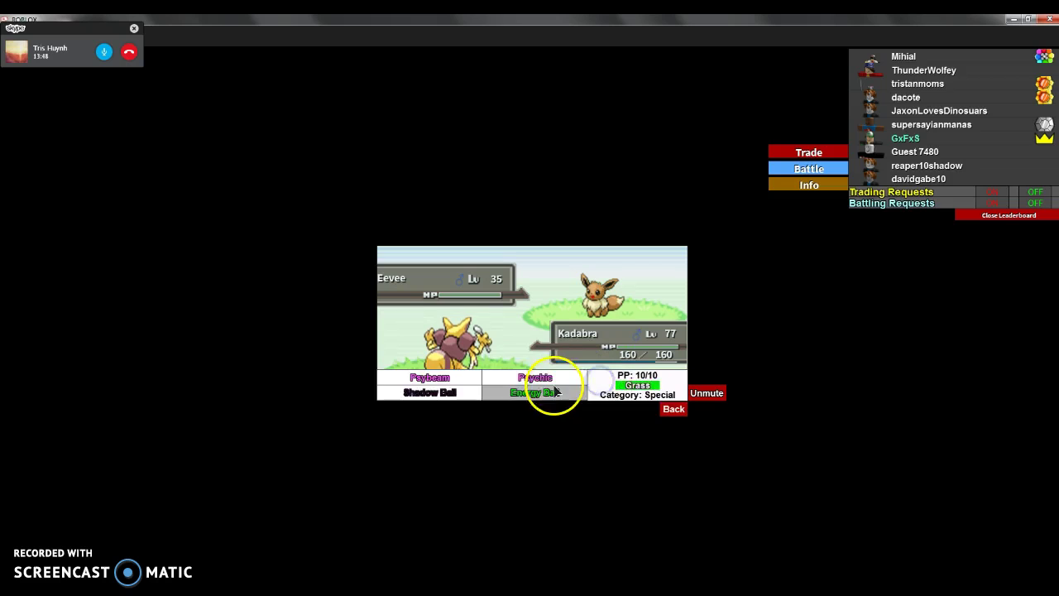
left_click(536, 341)
left_click(545, 349)
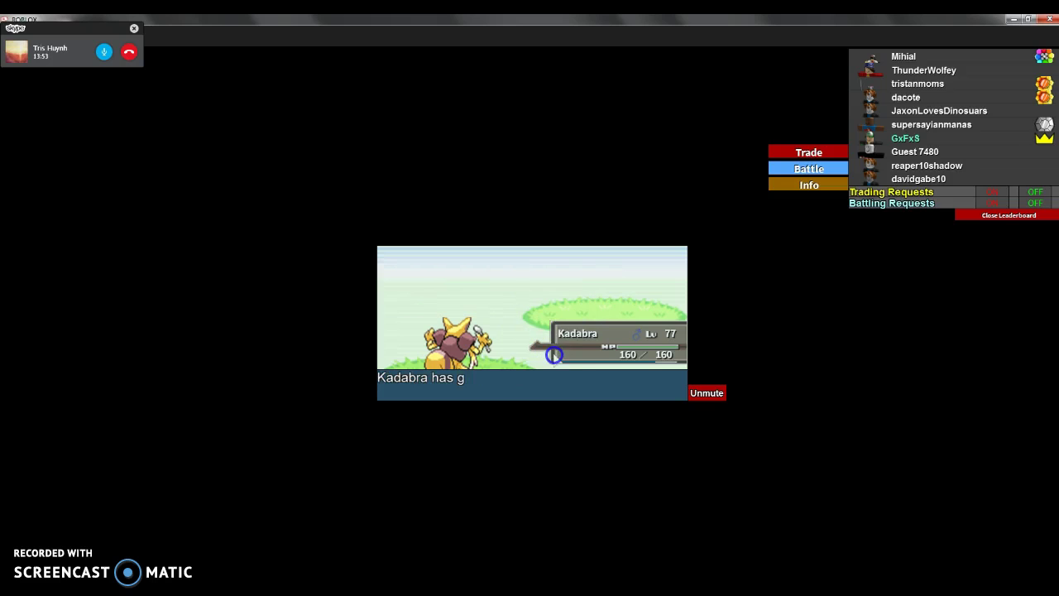
left_click(634, 378)
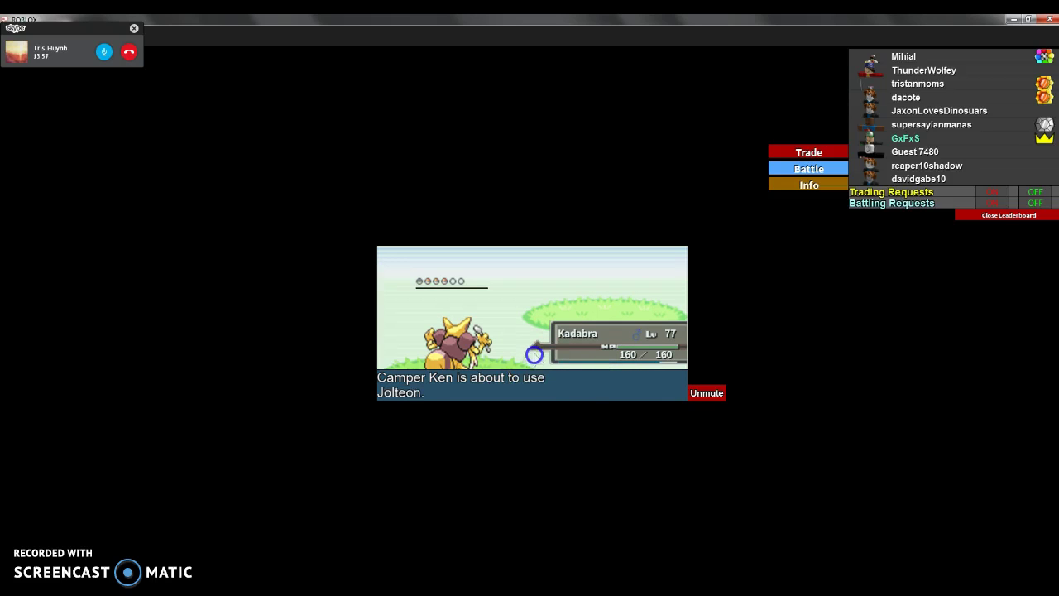
left_click(604, 390)
left_click(638, 396)
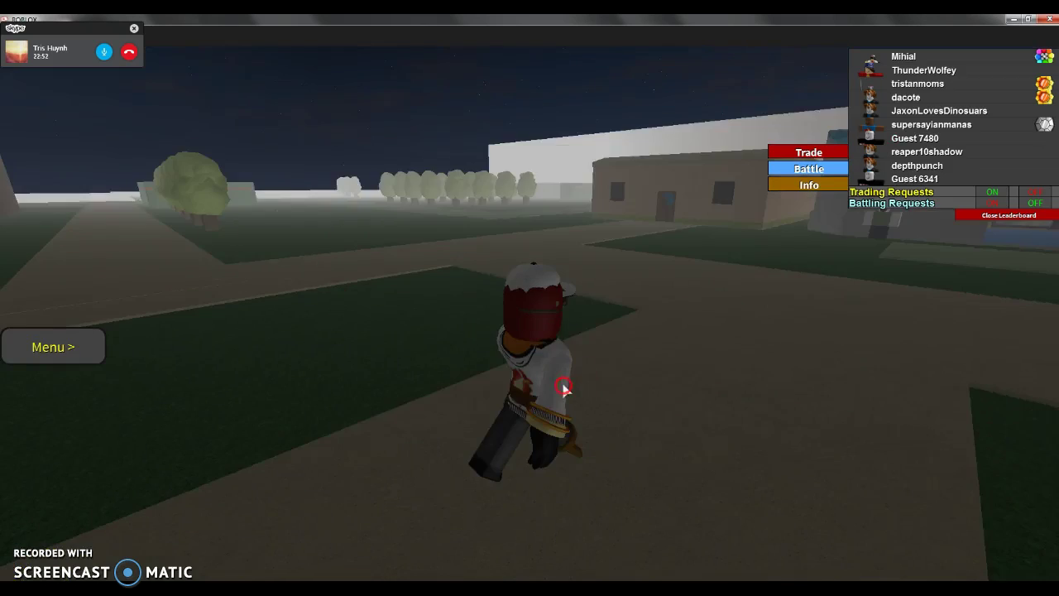
Run past the Pokémon Center and down the tree-lined road toward the distant building.
key("w")
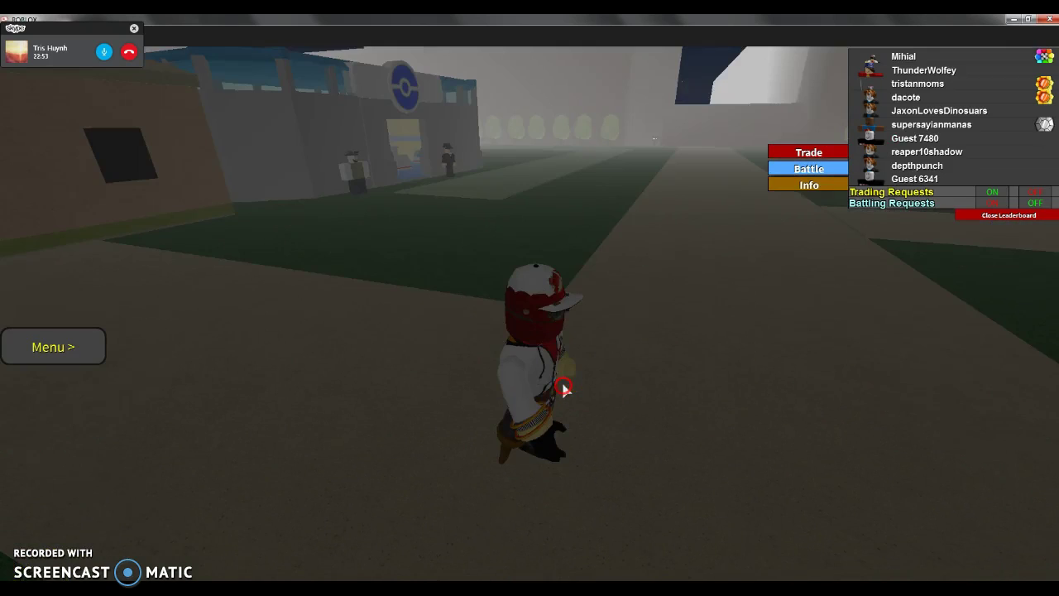
key("w")
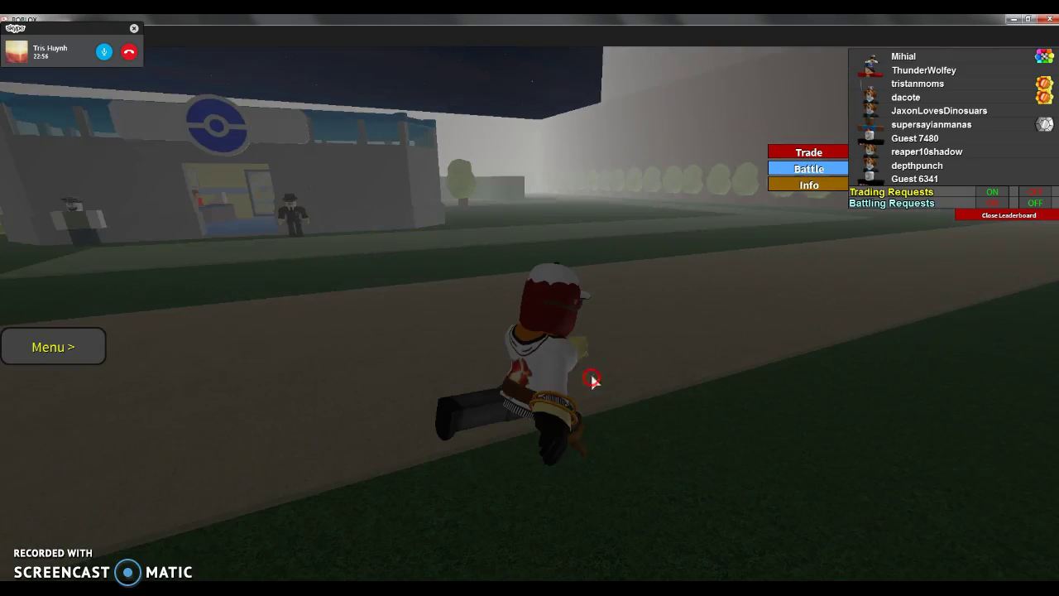
key("w")
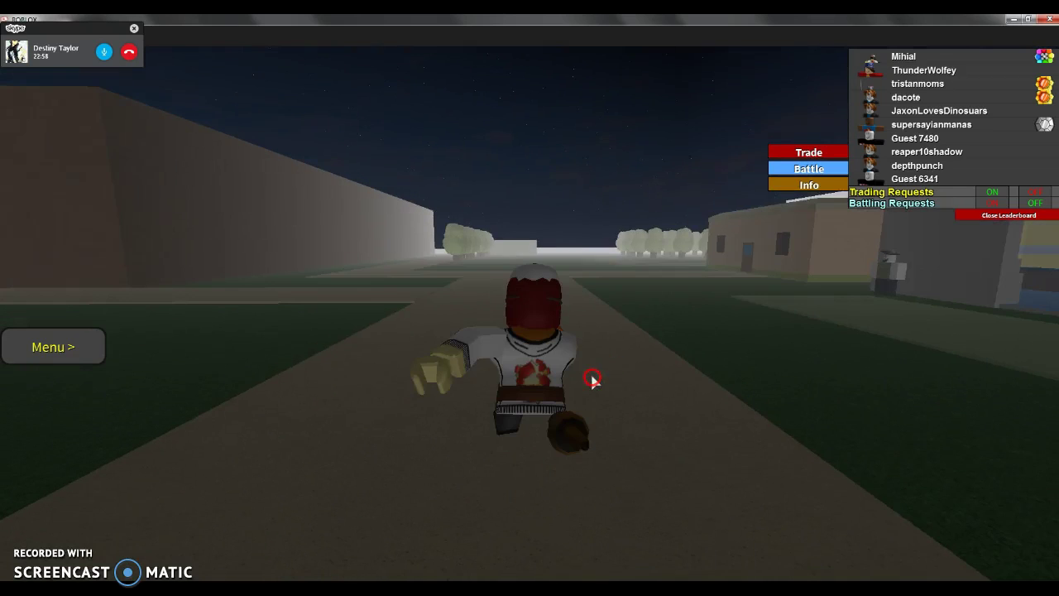
key("w")
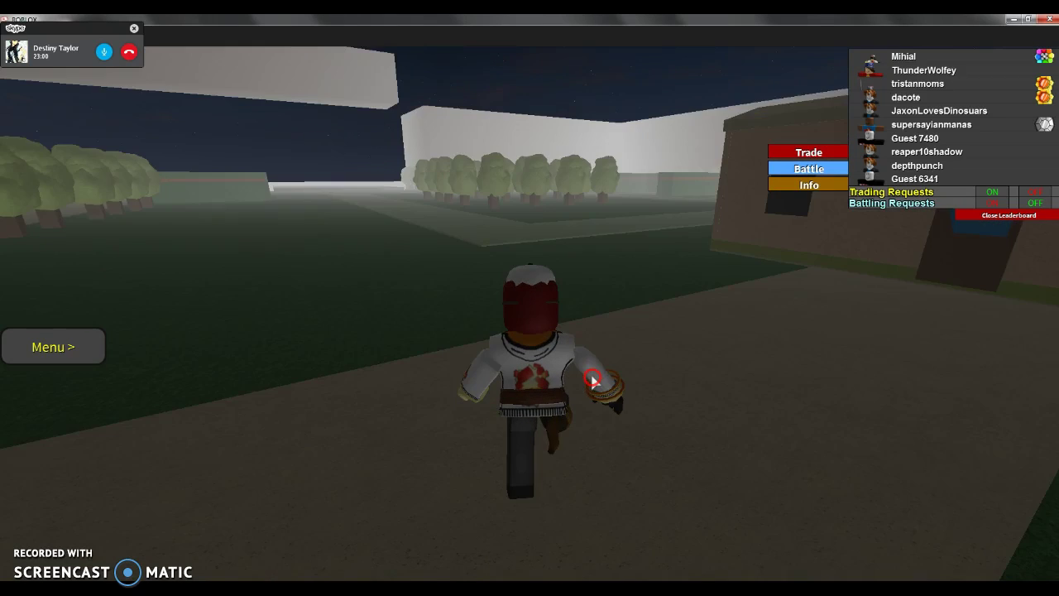
key("w")
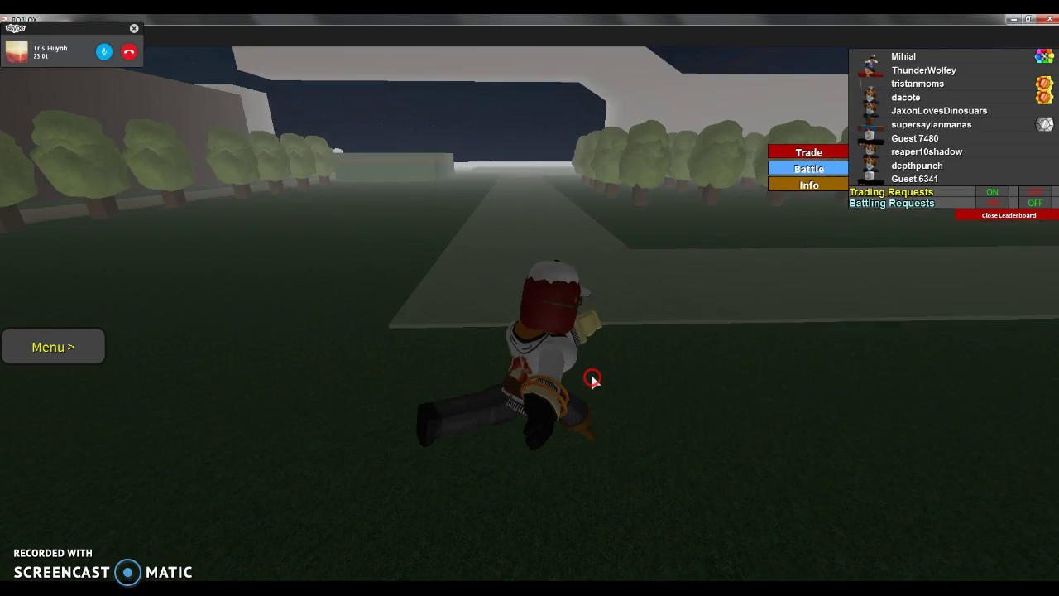
key("w")
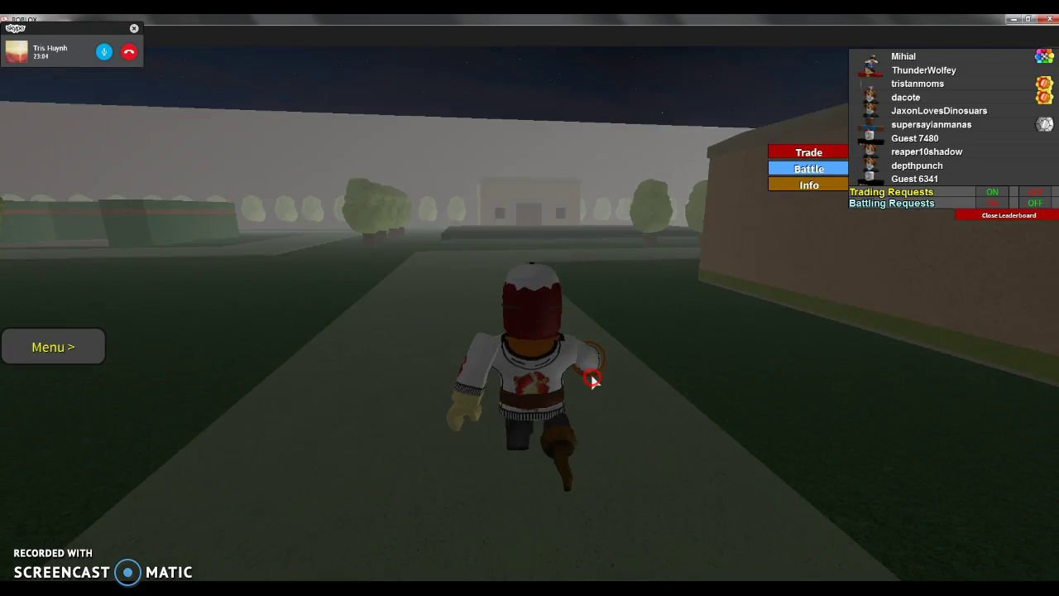
key("w")
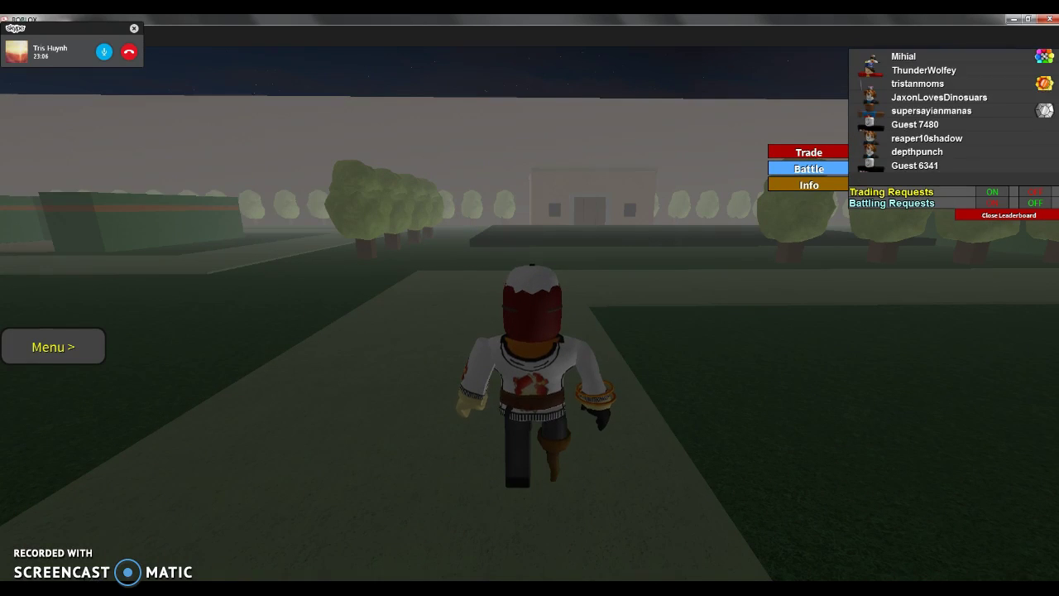
Drag a recent contact into the Skype group call, then minimize Skype.
left_click(164, 561)
left_click(122, 471)
left_click(96, 491)
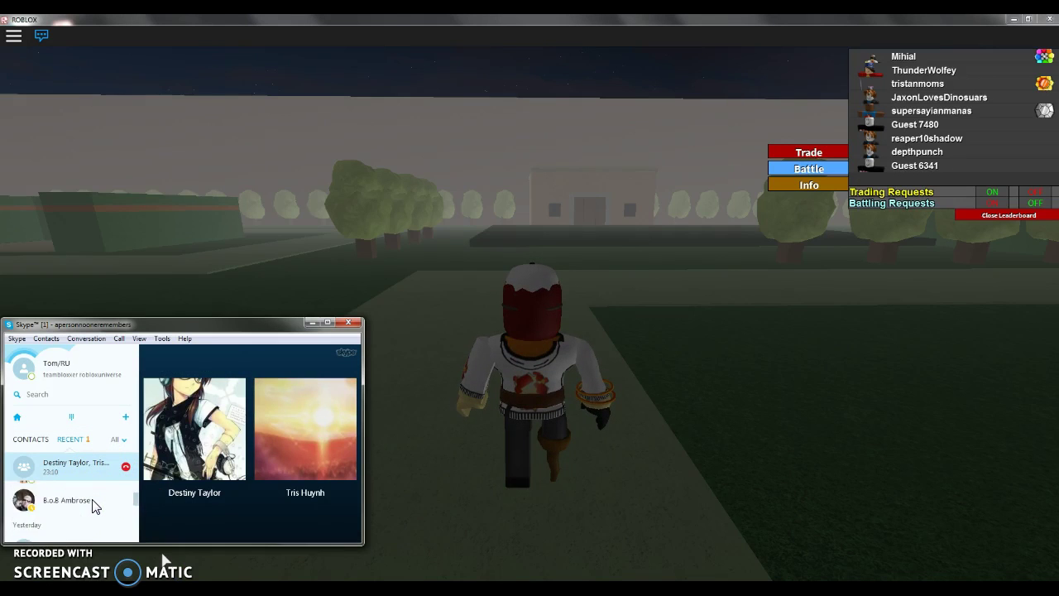
left_click(79, 504)
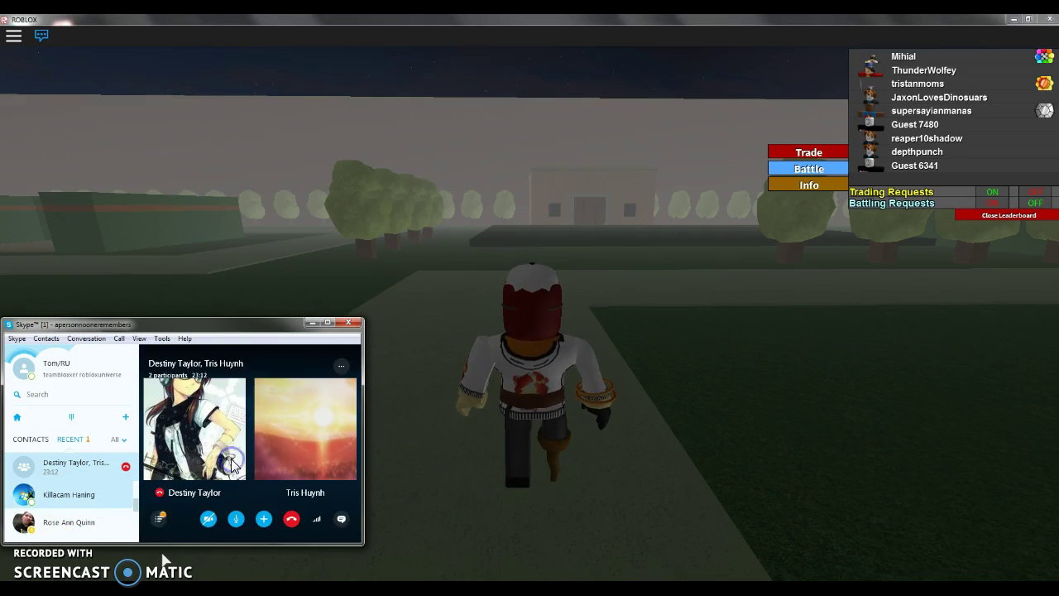
left_click_drag(58, 498, 190, 493)
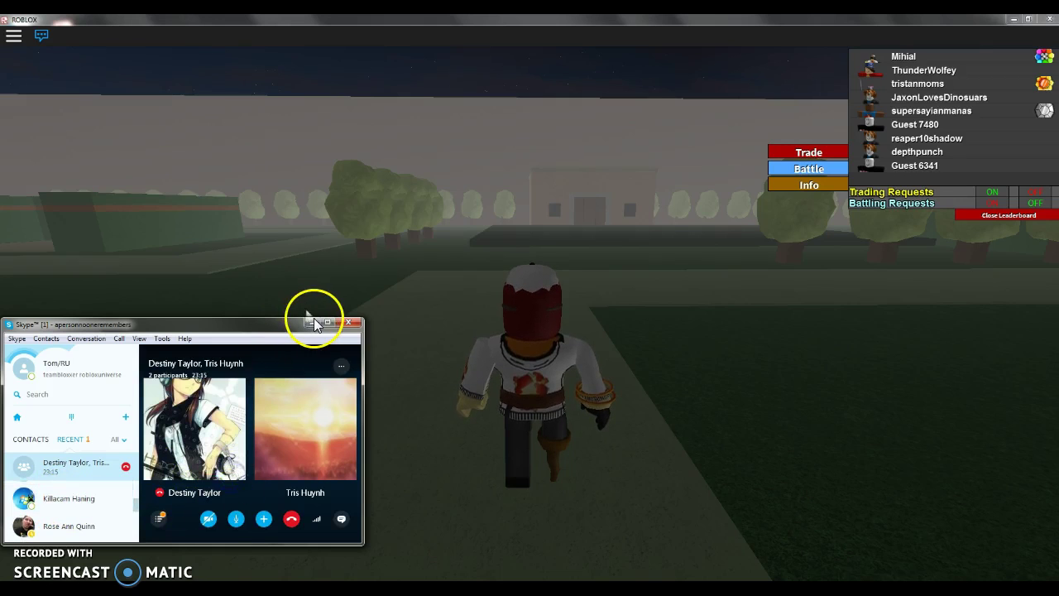
left_click(314, 322)
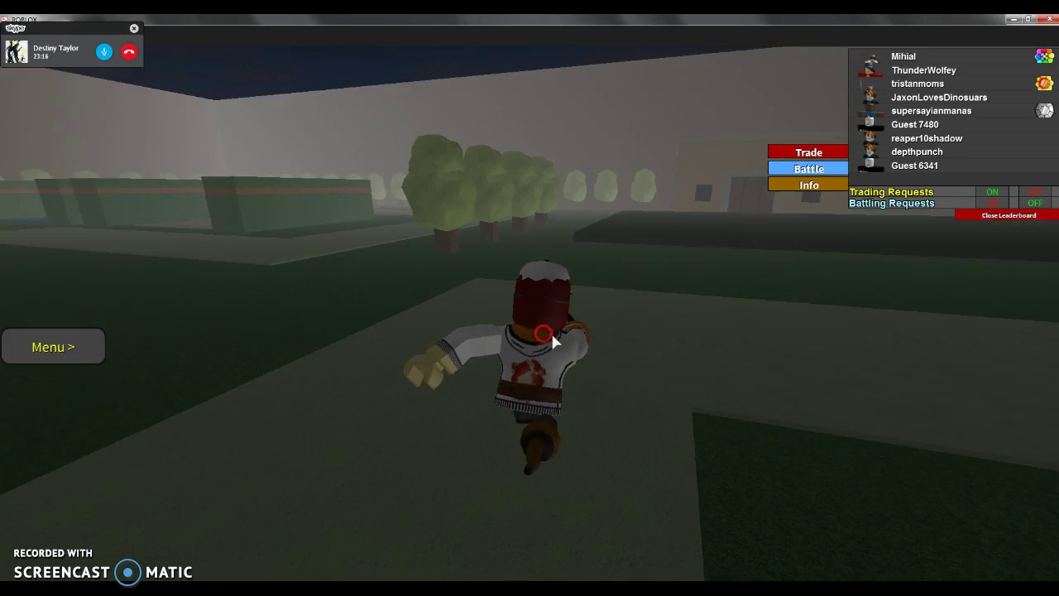
Turn the camera down the path and send a trade request to another player.
right_click(553, 340)
right_click(553, 339)
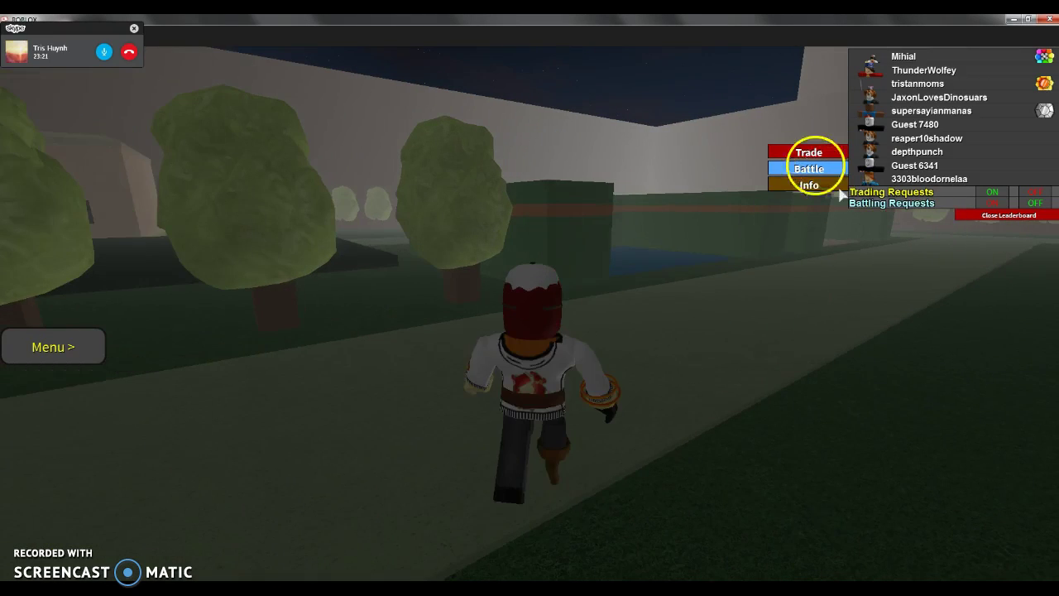
left_click(809, 154)
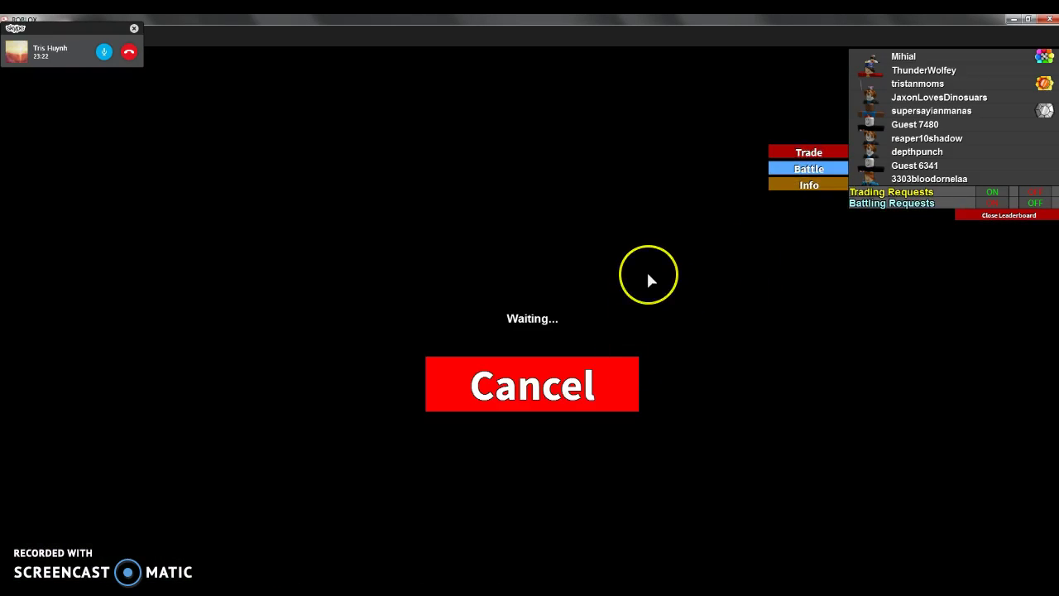
left_click_drag(534, 190, 492, 239)
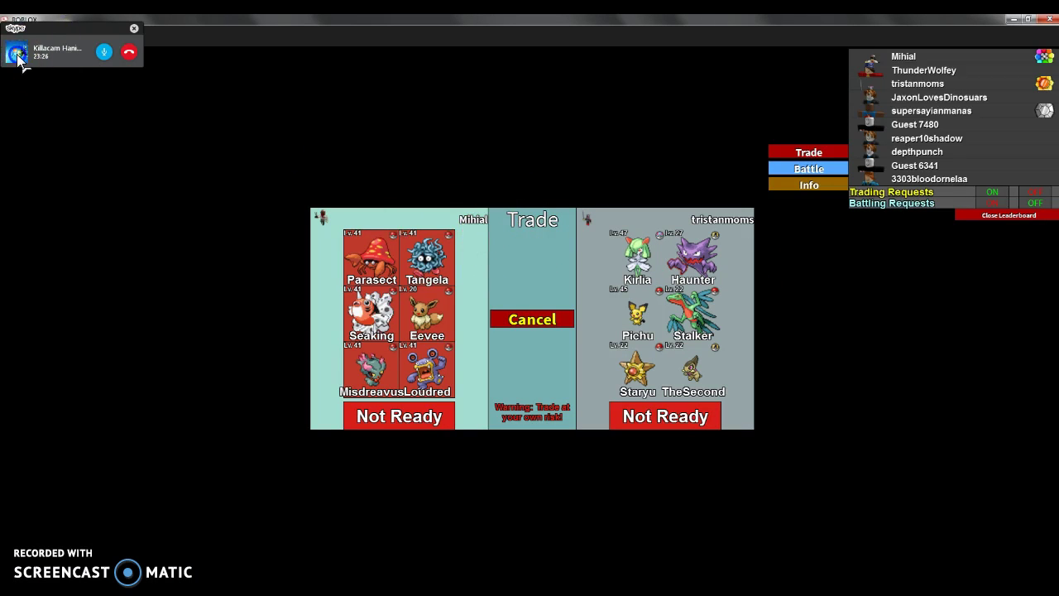
left_click(19, 58)
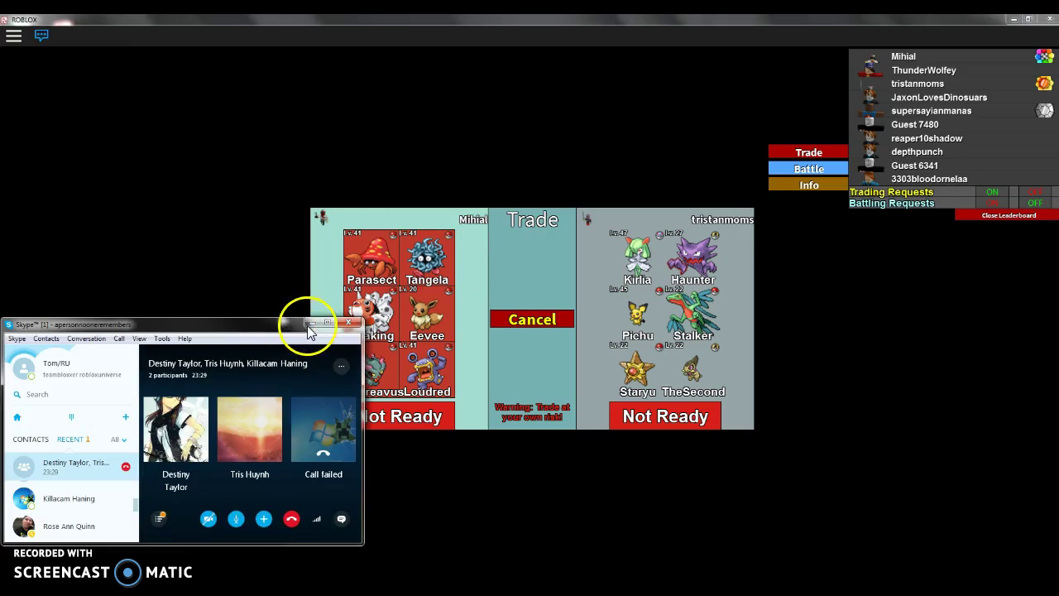
left_click(309, 324)
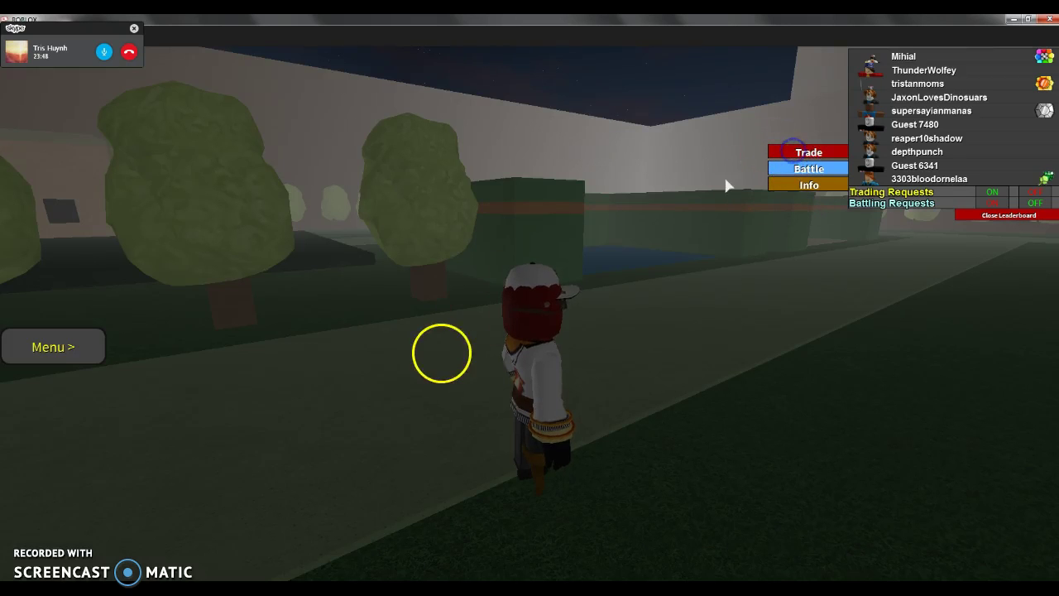
left_click(809, 152)
left_click(809, 153)
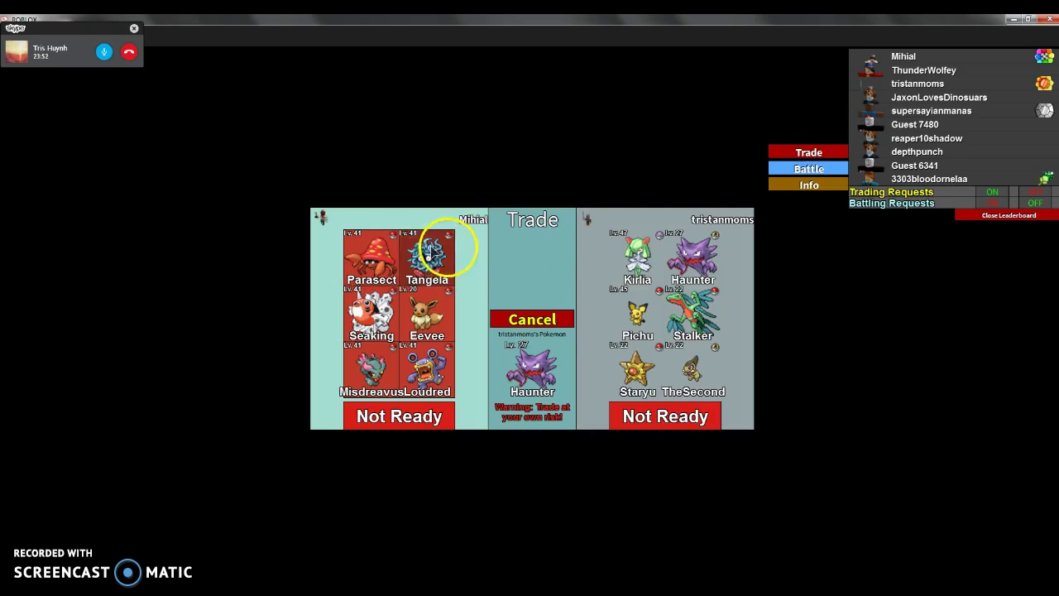
left_click(368, 377)
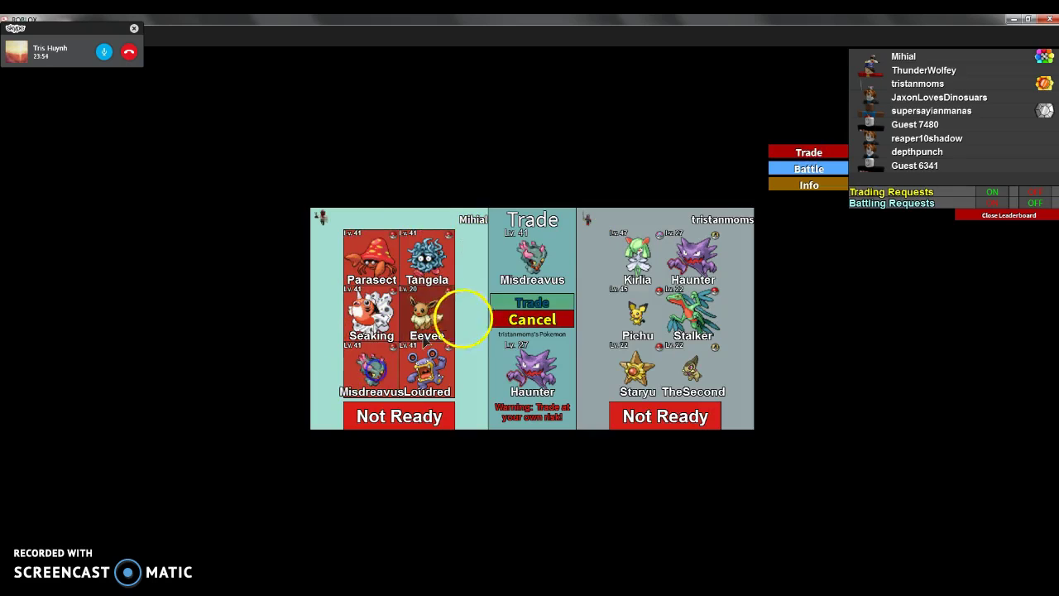
left_click(513, 307)
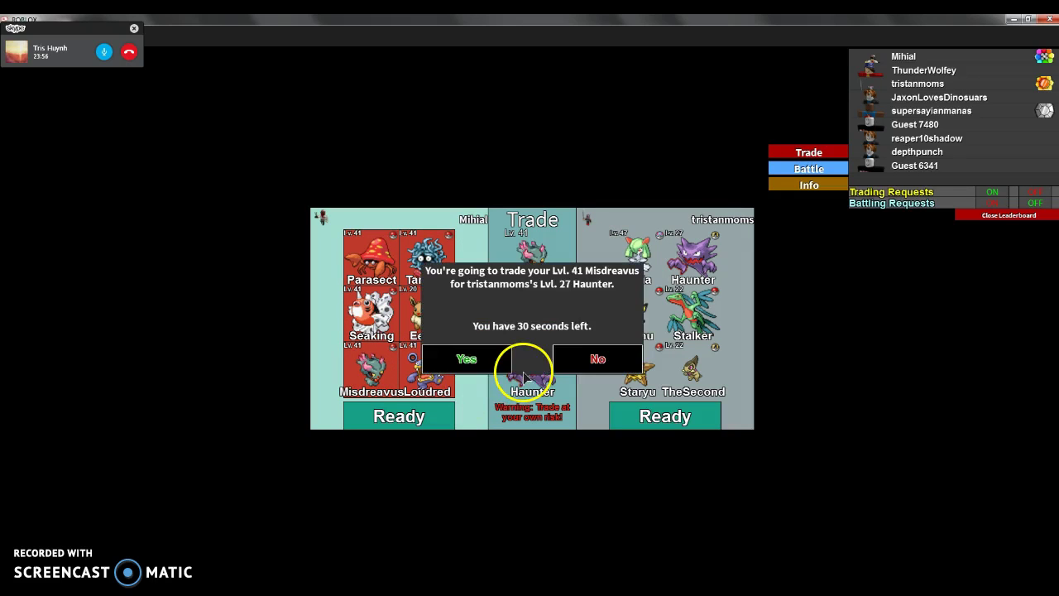
left_click(482, 368)
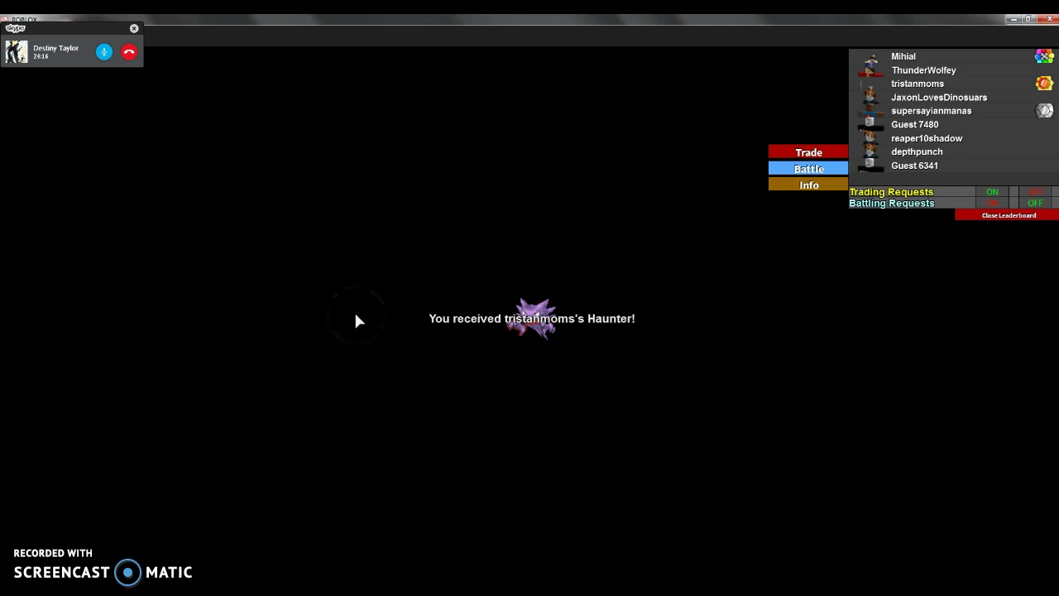
left_click(514, 325)
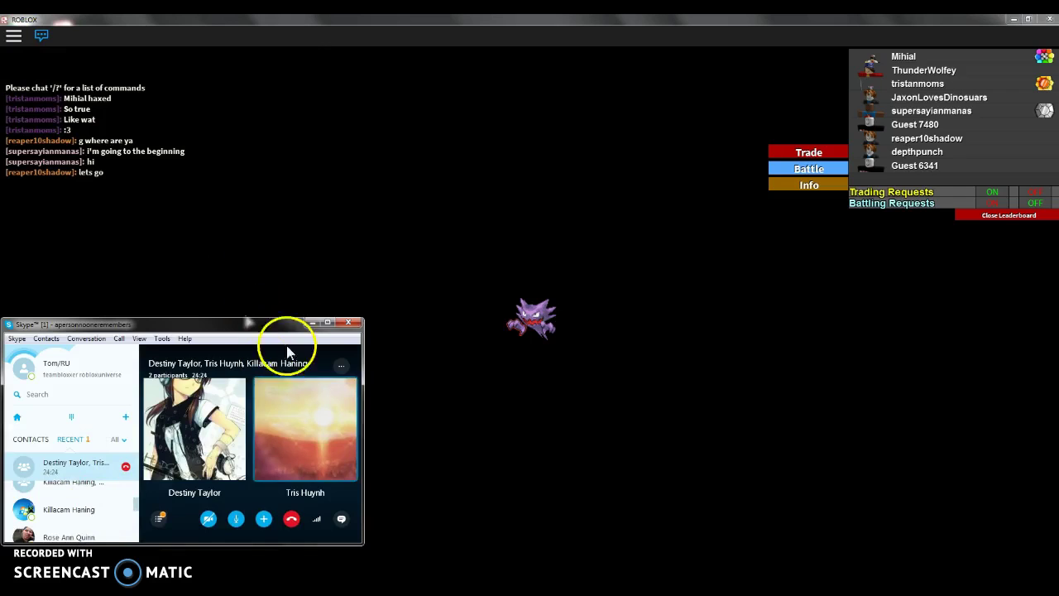
left_click(71, 508)
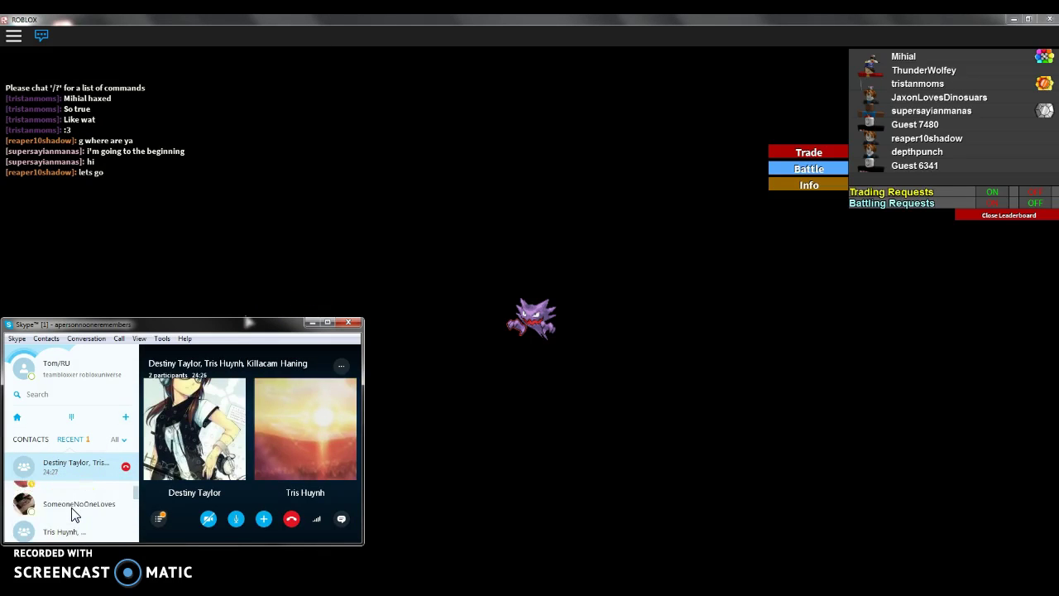
left_click(76, 497)
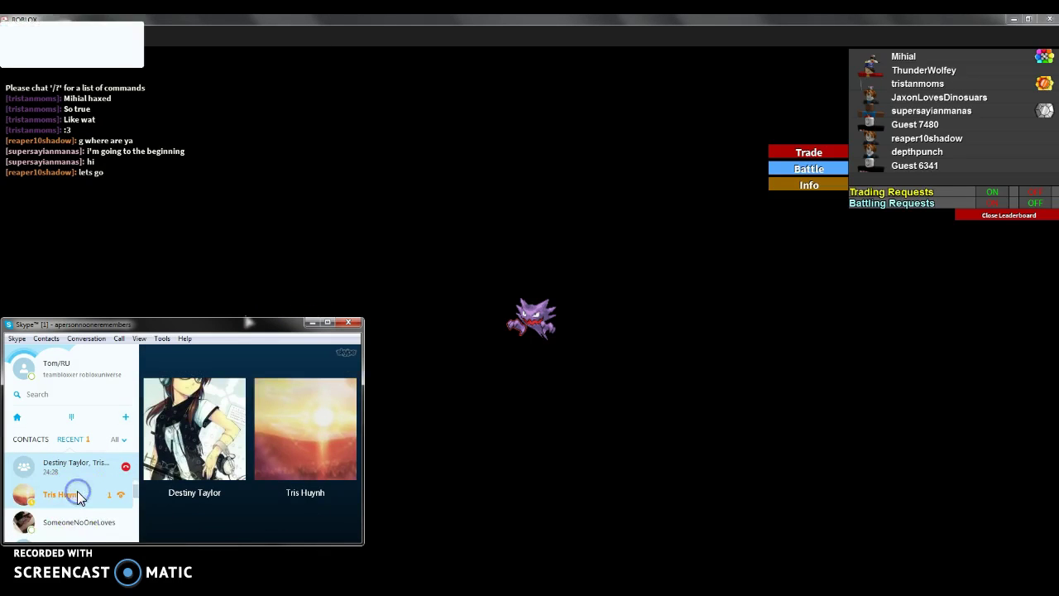
left_click(74, 470)
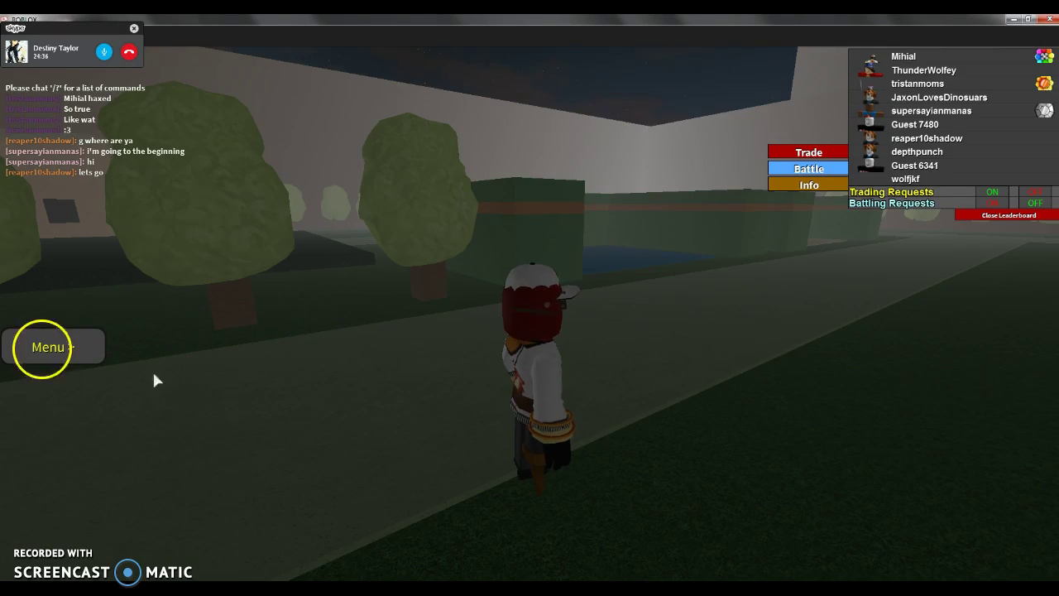
left_click(41, 346)
left_click(74, 278)
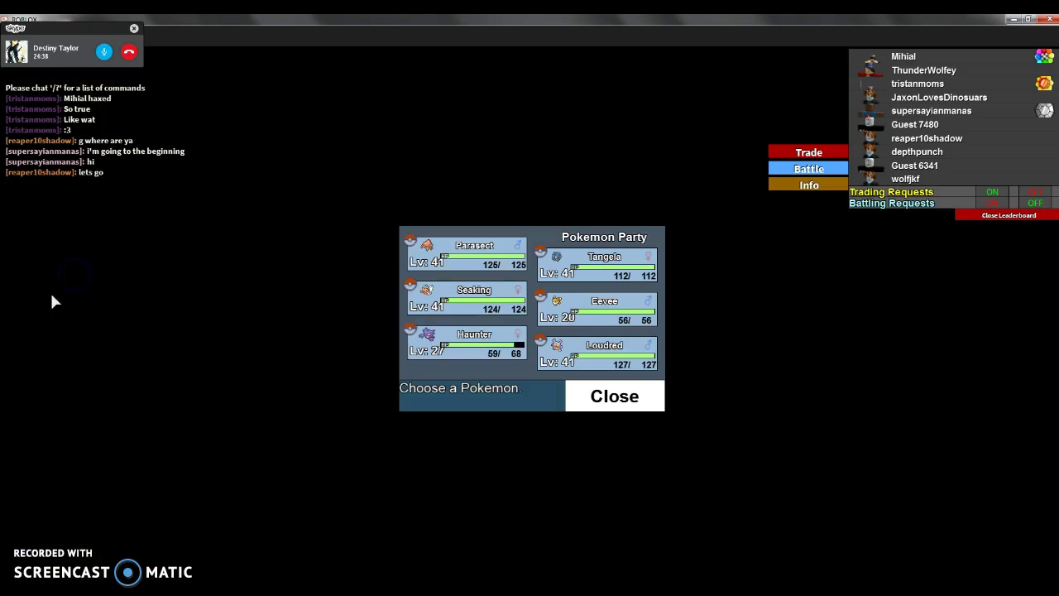
left_click(460, 340)
left_click(596, 389)
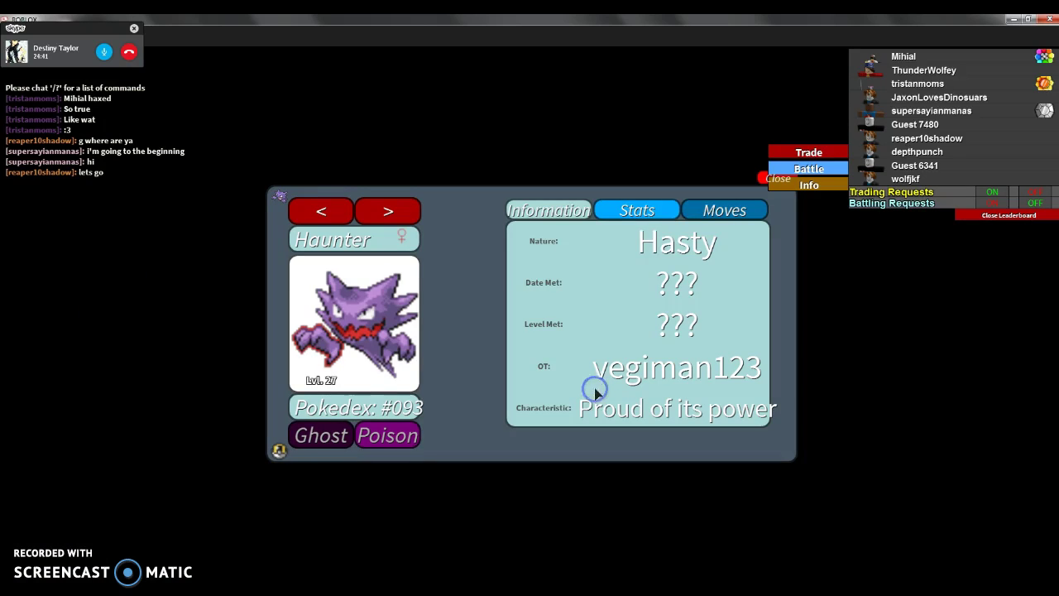
left_click(714, 212)
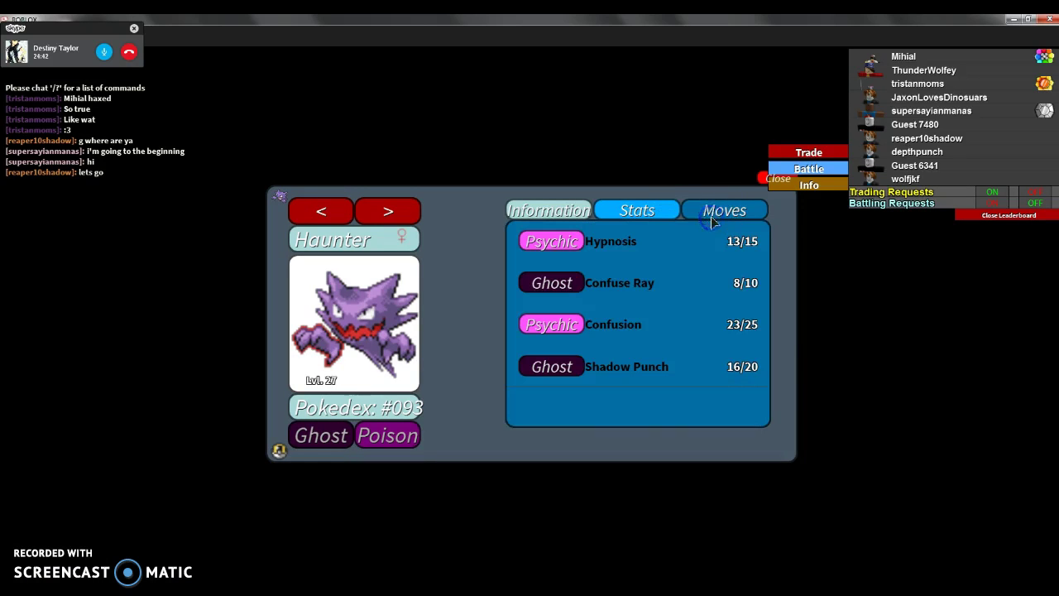
left_click(763, 180)
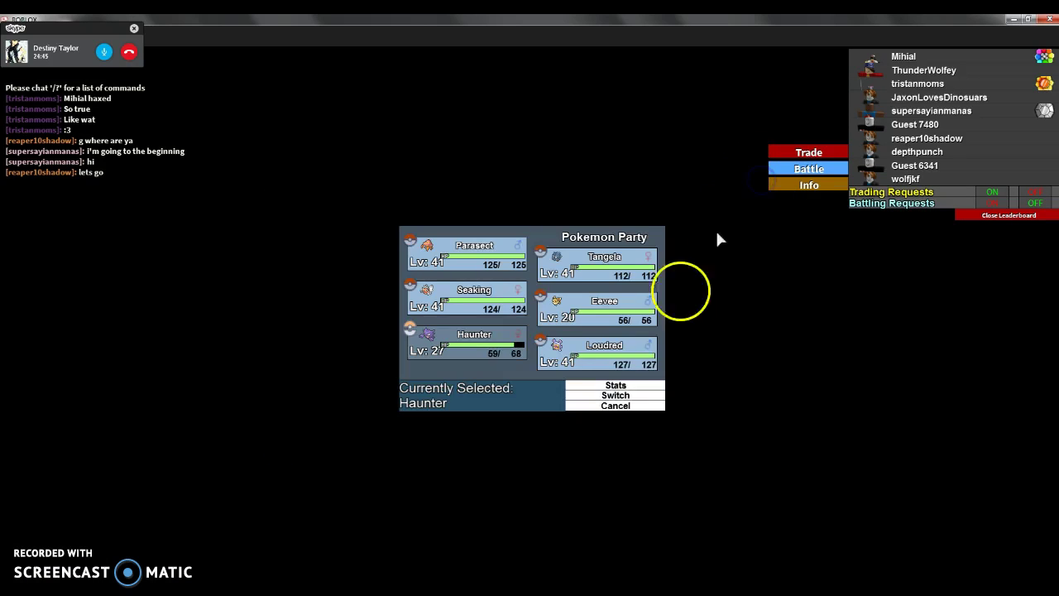
Close the party and run past the wall and buildings onto the tree-lined path.
left_click(621, 405)
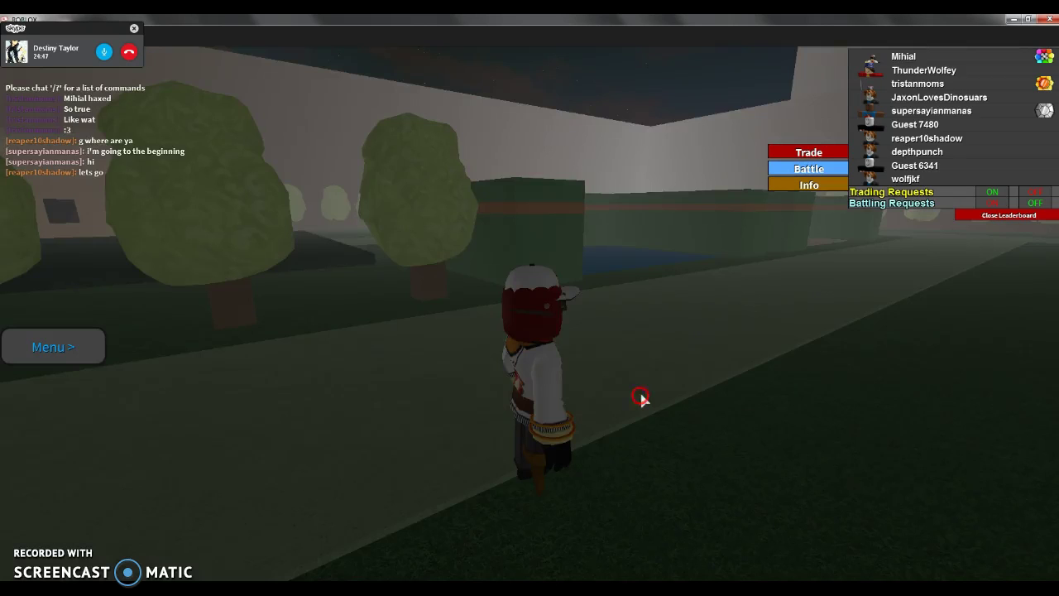
key("w")
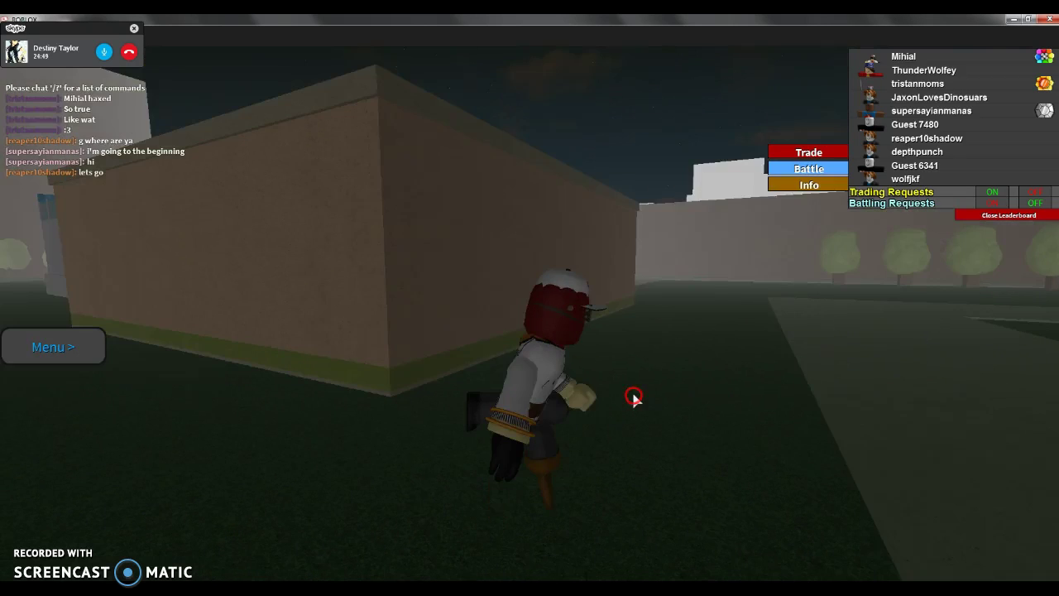
key("w")
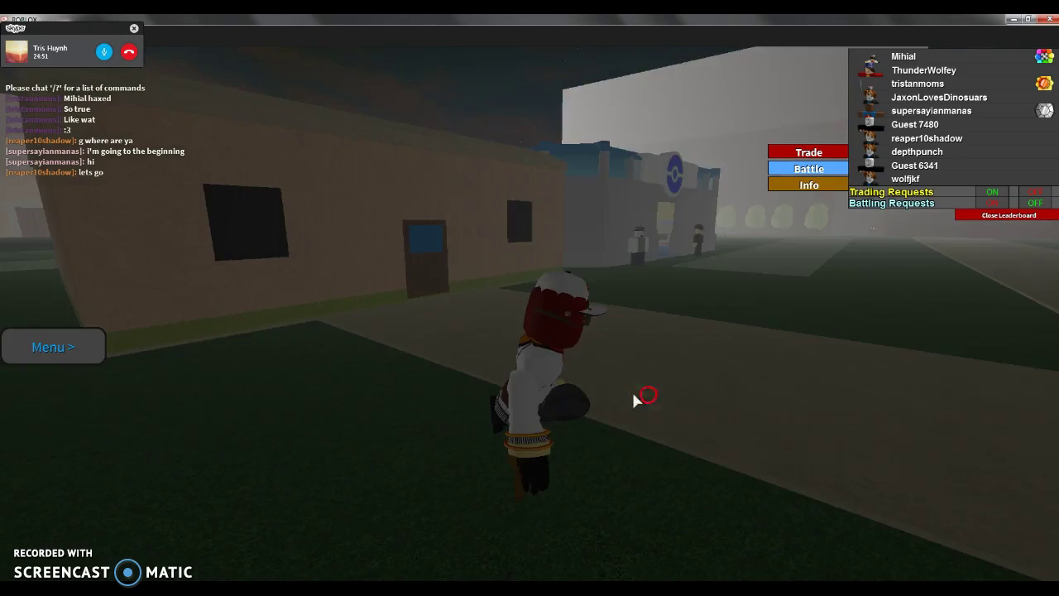
key("w")
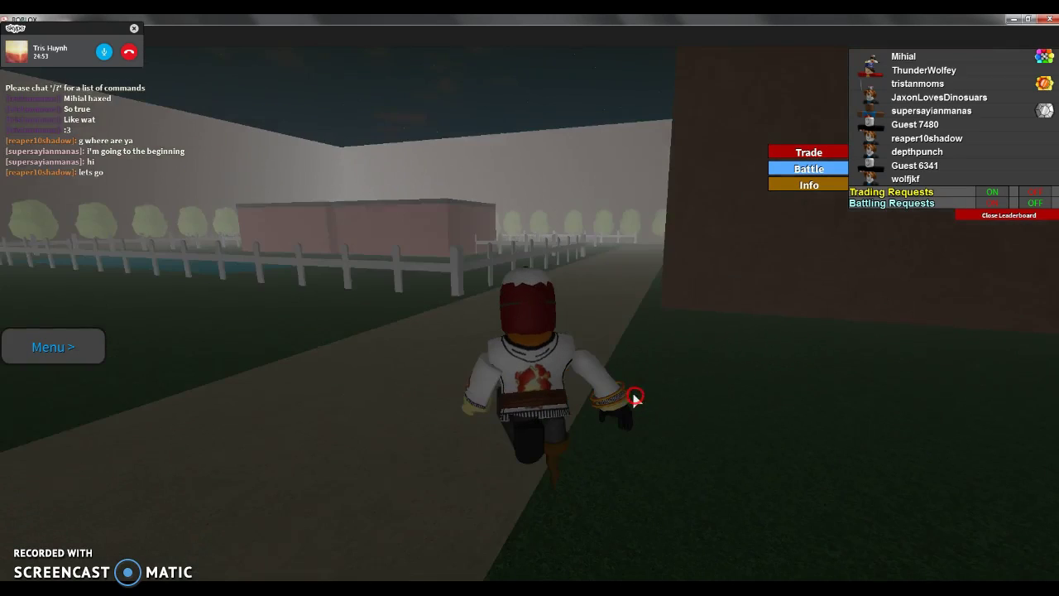
key("w")
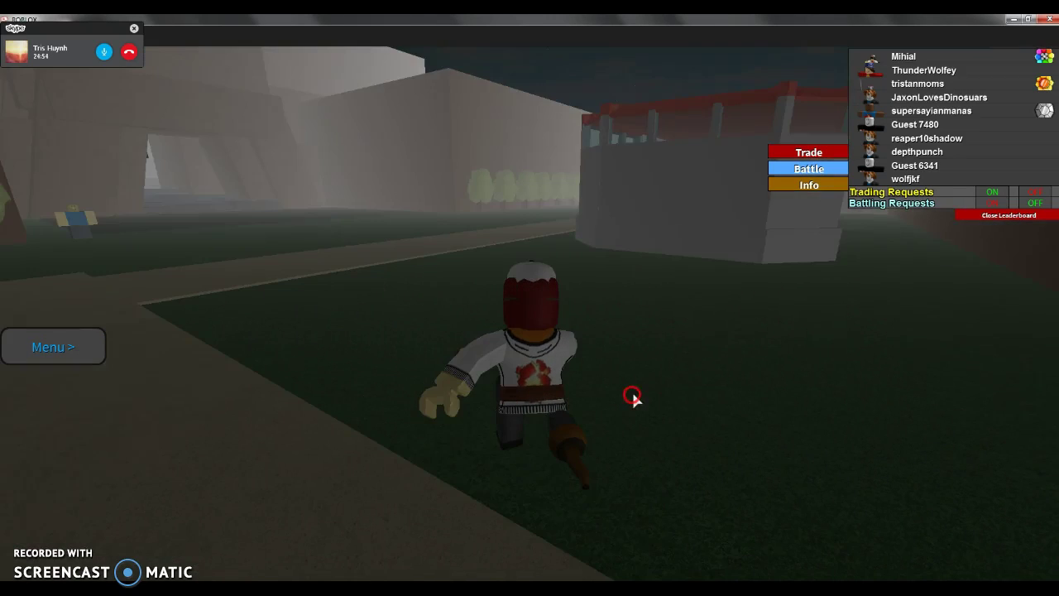
key("w")
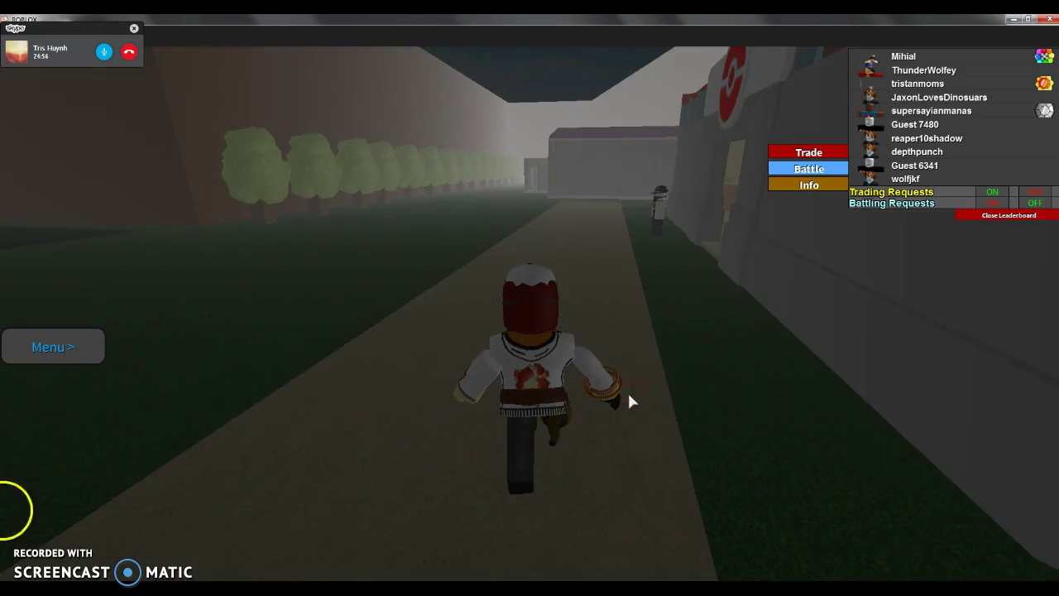